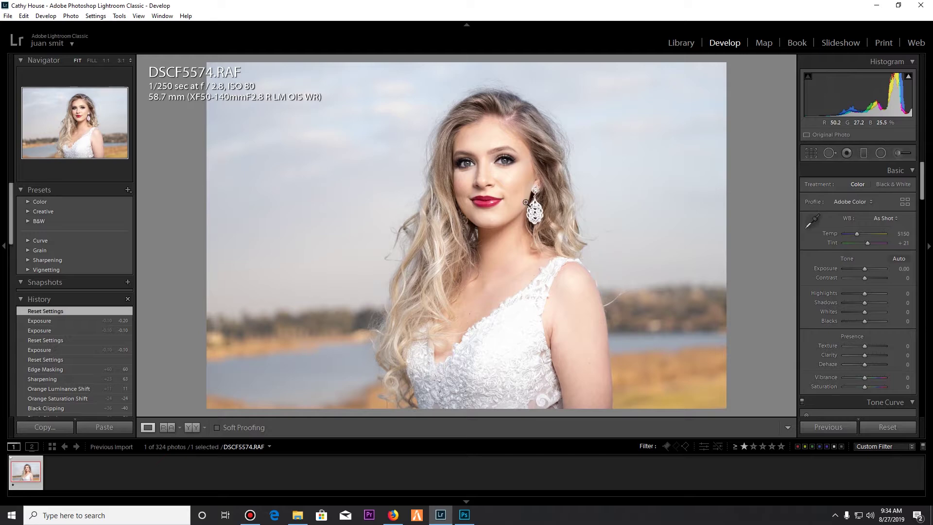
Inspect the unedited portrait up close and enable lens profile corrections for it
{"action": "left_click", "coordinate": [506, 174]}
{"action": "left_click_drag", "start_coordinate": [565, 249], "coordinate": [664, 127]}
{"action": "left_click_drag", "start_coordinate": [629, 154], "coordinate": [540, 282]}
{"action": "left_click_drag", "start_coordinate": [508, 108], "coordinate": [442, 154]}
{"action": "left_click", "coordinate": [562, 202]}
{"action": "scroll", "coordinate": [905, 308], "scroll_direction": "down", "scroll_amount": 3}
{"action": "scroll", "coordinate": [906, 307], "scroll_direction": "down", "scroll_amount": 10}
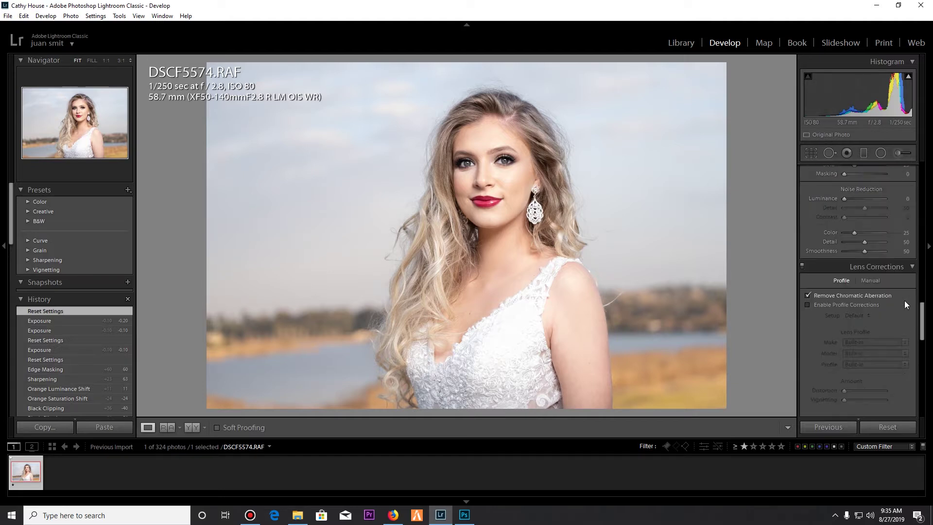
{"action": "left_click", "coordinate": [823, 305]}
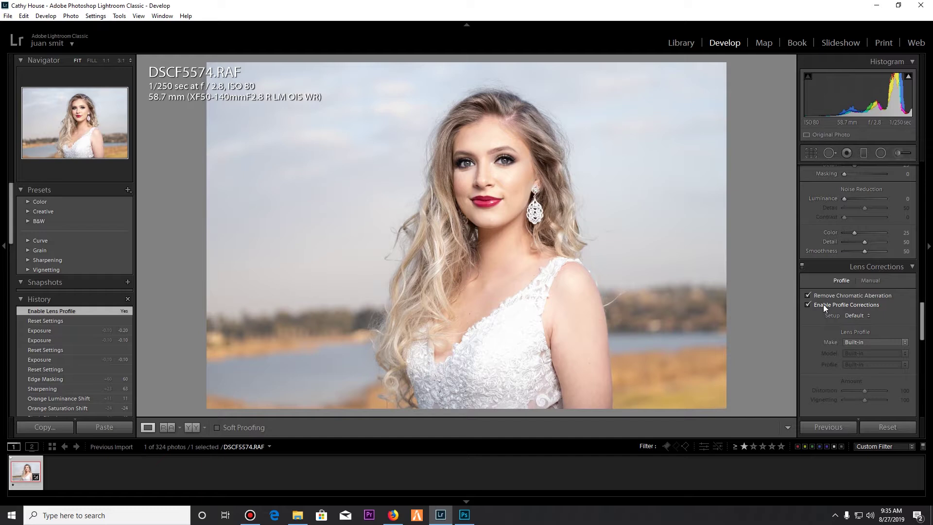
Lower the photo's Highlights to −52 while checking the clipping preview on the white dress
{"action": "scroll", "coordinate": [847, 297], "scroll_direction": "up", "scroll_amount": 5}
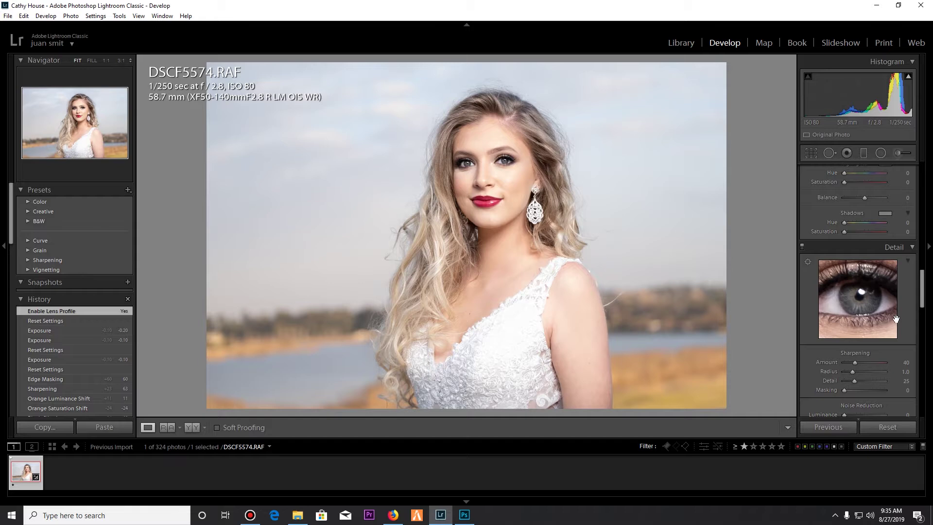
{"action": "scroll", "coordinate": [899, 325], "scroll_direction": "up", "scroll_amount": 8}
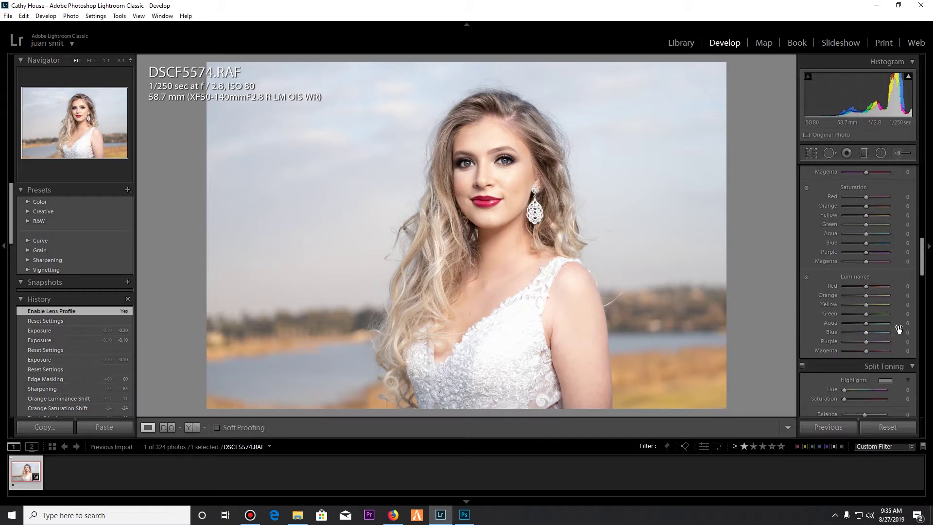
{"action": "scroll", "coordinate": [899, 329], "scroll_direction": "up", "scroll_amount": 6}
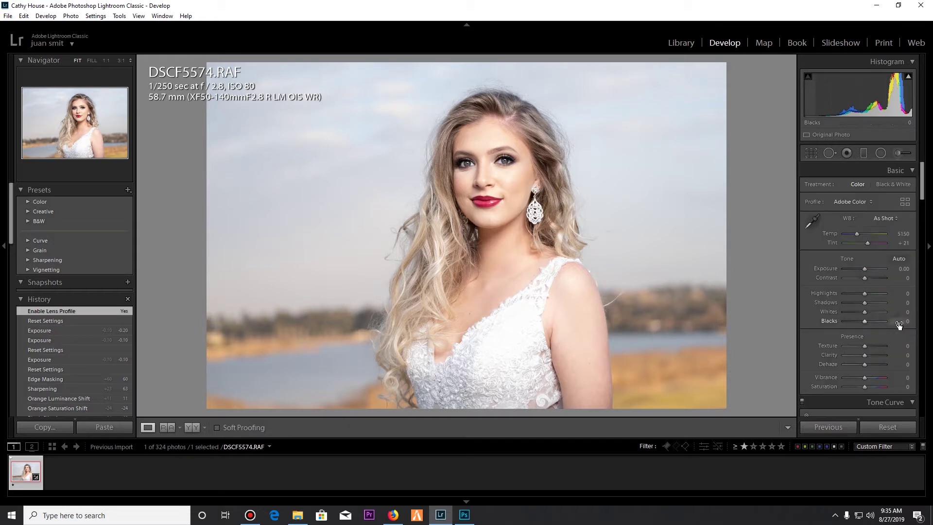
{"action": "scroll", "coordinate": [898, 325], "scroll_direction": "down", "scroll_amount": 2}
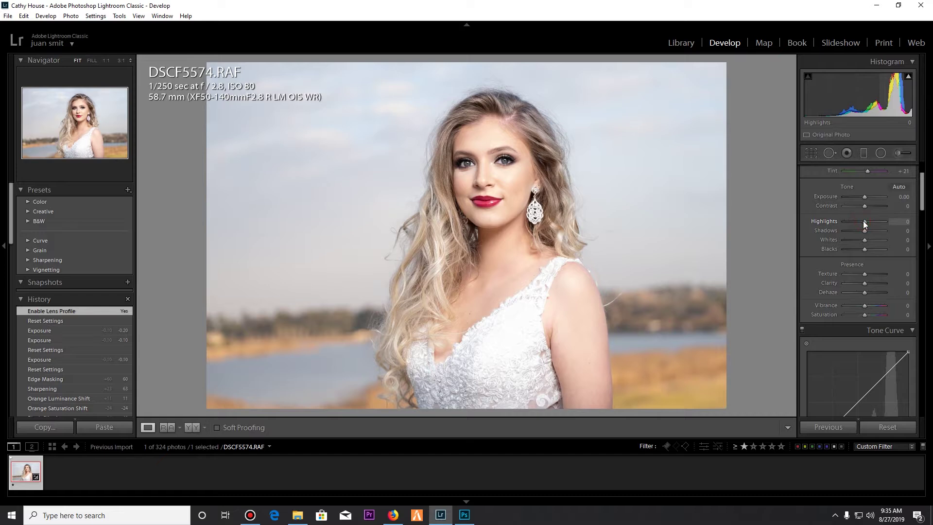
{"action": "left_click_drag", "start_coordinate": [864, 221], "coordinate": [864, 220]}
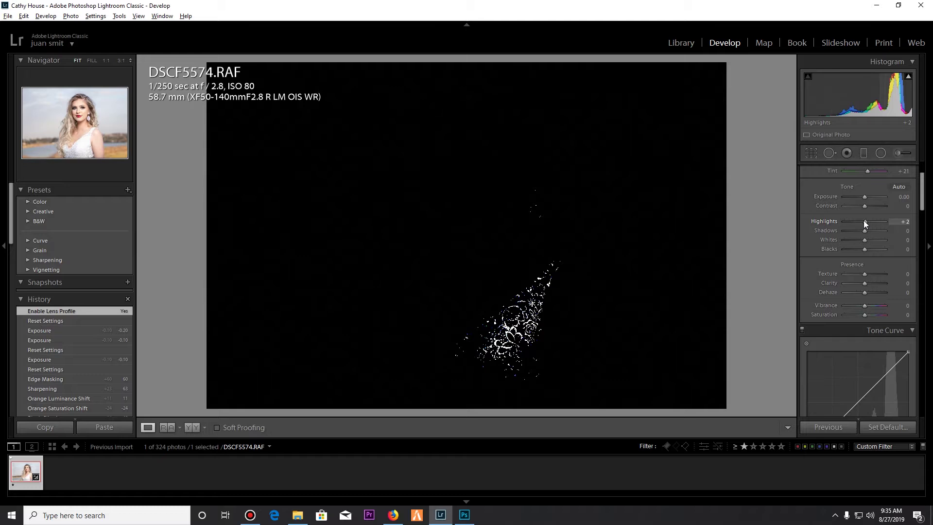
{"action": "left_click_drag", "start_coordinate": [864, 221], "coordinate": [852, 222]}
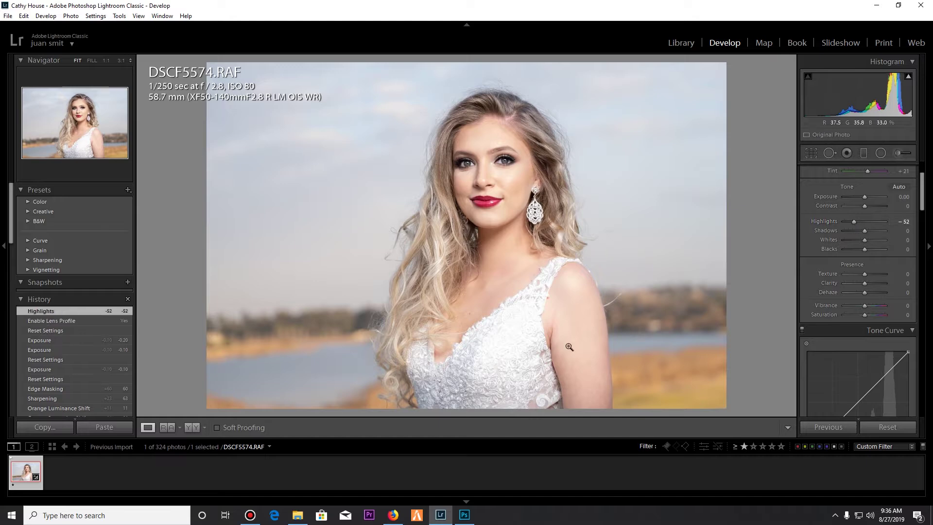
Inspect the dress's highlight detail up close and set Blacks to −36 using the clipping preview
{"action": "left_click_drag", "start_coordinate": [510, 342], "coordinate": [575, 288]}
{"action": "left_click_drag", "start_coordinate": [577, 203], "coordinate": [622, 173]}
{"action": "left_click_drag", "start_coordinate": [549, 316], "coordinate": [650, 277]}
{"action": "left_click_drag", "start_coordinate": [636, 311], "coordinate": [608, 262]}
{"action": "left_click_drag", "start_coordinate": [537, 308], "coordinate": [553, 300]}
{"action": "mouse_move", "coordinate": [518, 269]}
{"action": "left_mouse_down"}
{"action": "mouse_move", "coordinate": [535, 262]}
{"action": "mouse_move", "coordinate": [508, 277]}
{"action": "left_mouse_up"}
{"action": "left_click", "coordinate": [556, 266]}
{"action": "left_click", "coordinate": [864, 249], "text": "alt"}
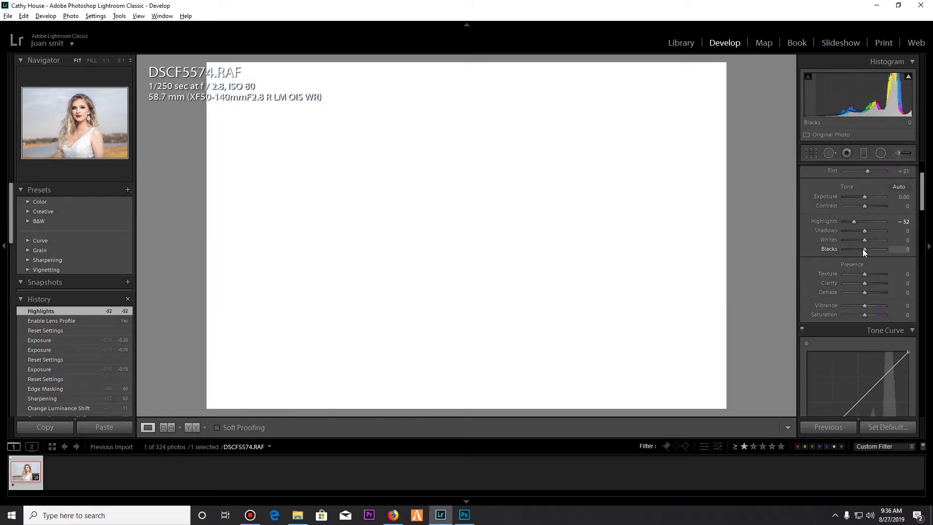
{"action": "left_click_drag", "start_coordinate": [863, 249], "coordinate": [856, 250]}
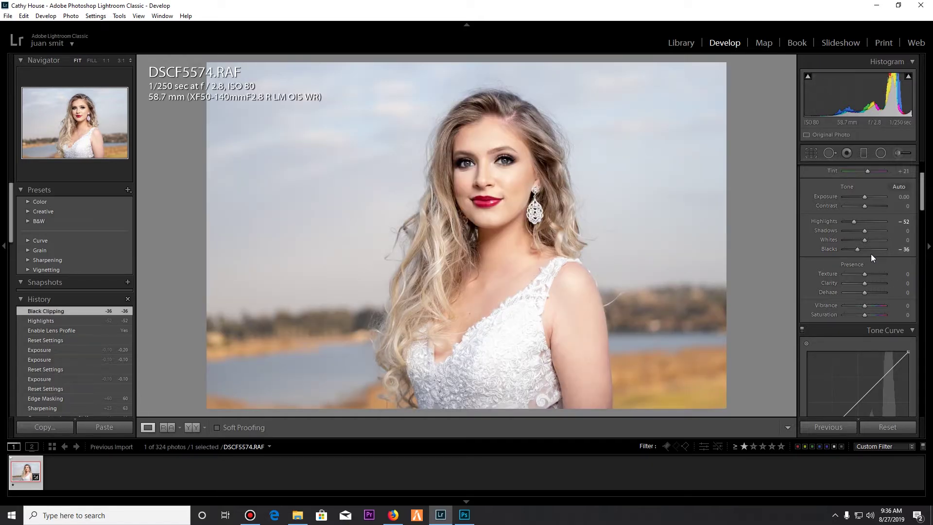
Cool the white balance to a temperature of 4619 and compare the photo before and after
{"action": "scroll", "coordinate": [894, 256], "scroll_direction": "up", "scroll_amount": 3}
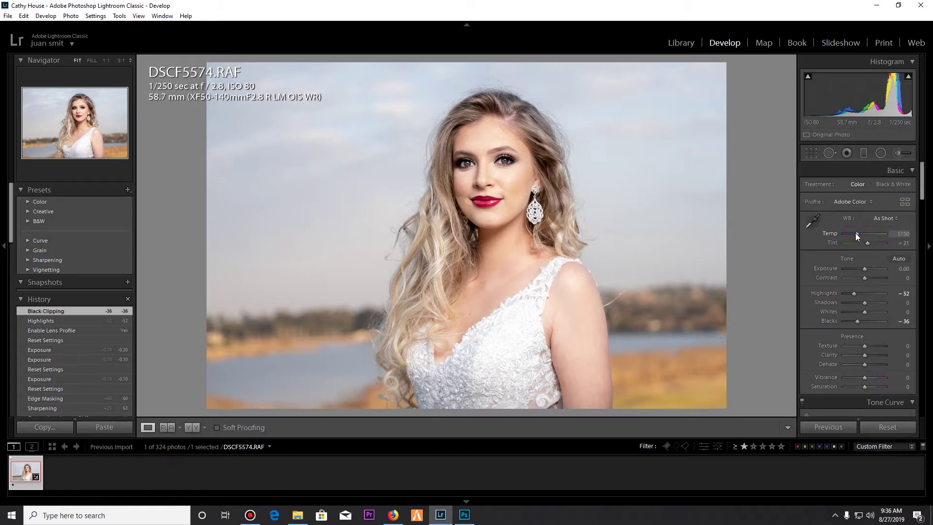
{"action": "left_click_drag", "start_coordinate": [855, 233], "coordinate": [854, 235]}
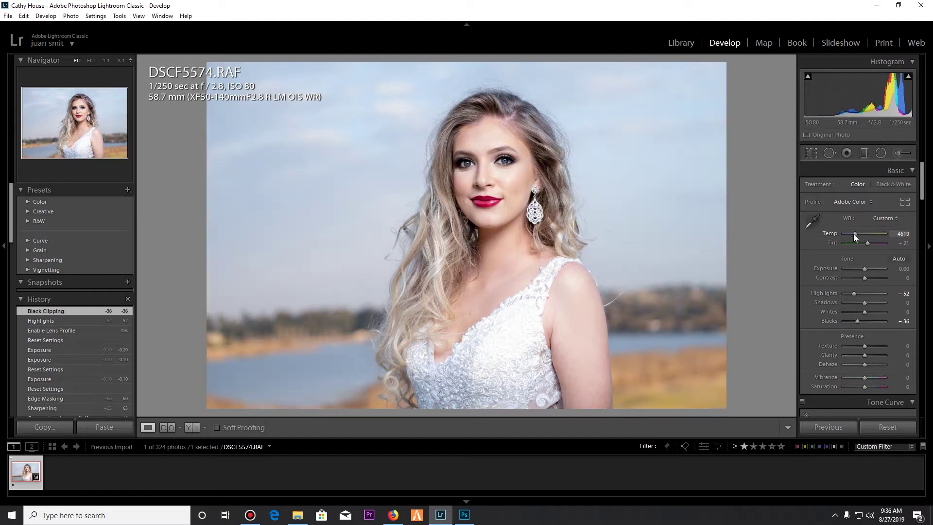
{"action": "left_click_drag", "start_coordinate": [854, 235], "coordinate": [853, 234]}
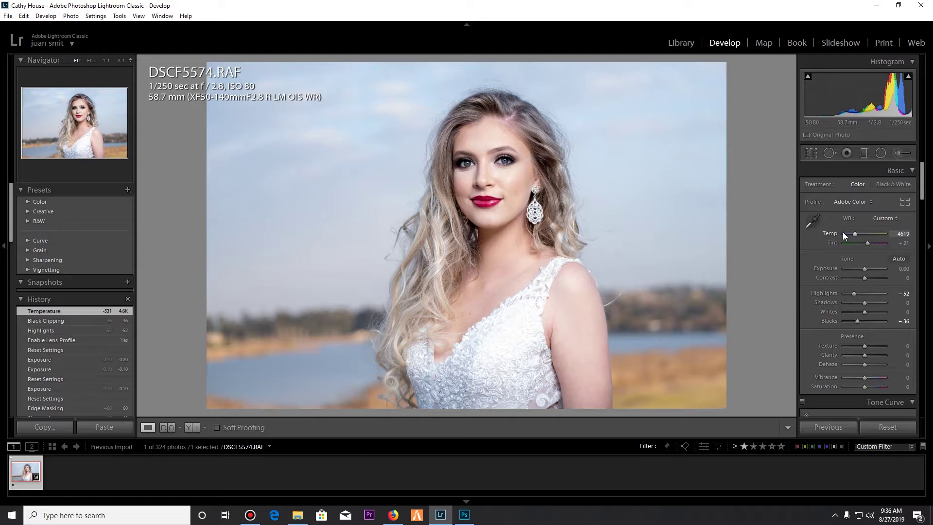
{"action": "key", "text": "y"}
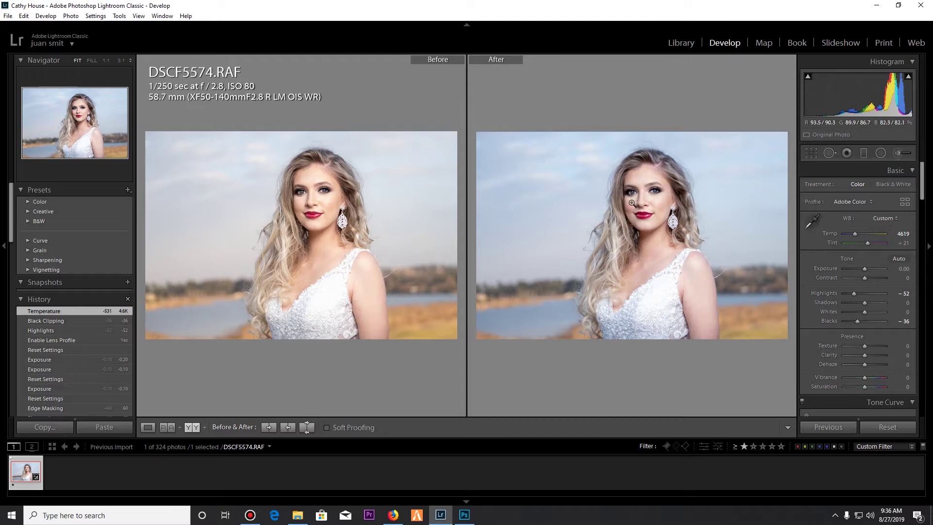
{"action": "key", "text": "y"}
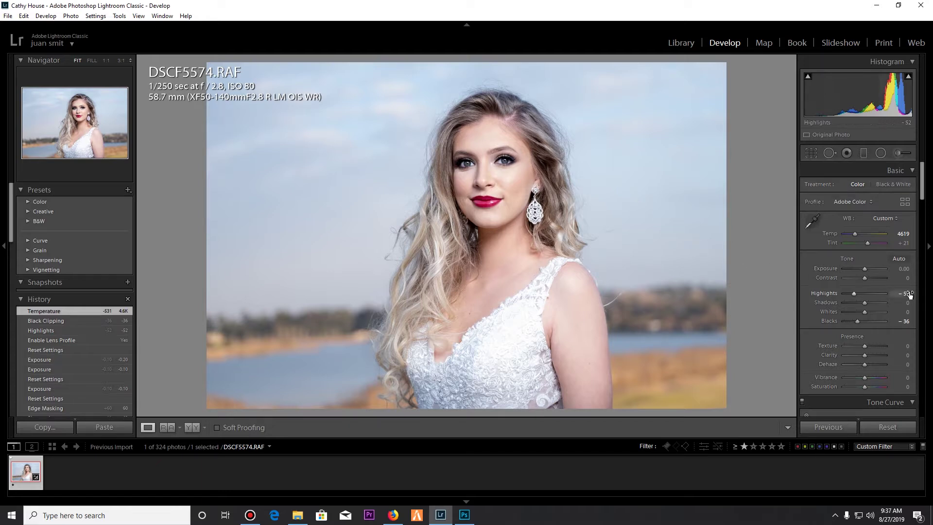
Reduce the orange saturation in the HSL adjustments to −29 to tone down the skin colour
{"action": "scroll", "coordinate": [875, 287], "scroll_direction": "down", "scroll_amount": 5}
{"action": "scroll", "coordinate": [902, 282], "scroll_direction": "up", "scroll_amount": 2}
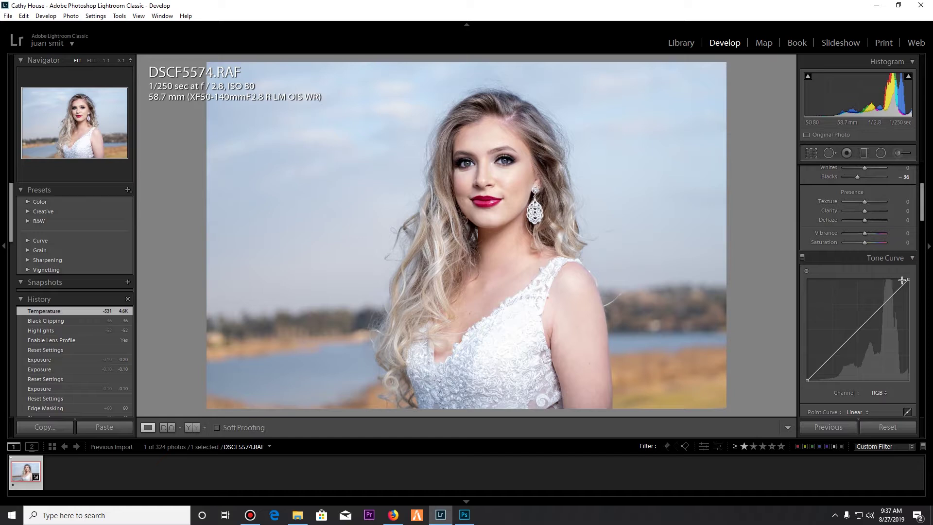
{"action": "scroll", "coordinate": [895, 270], "scroll_direction": "up", "scroll_amount": 1}
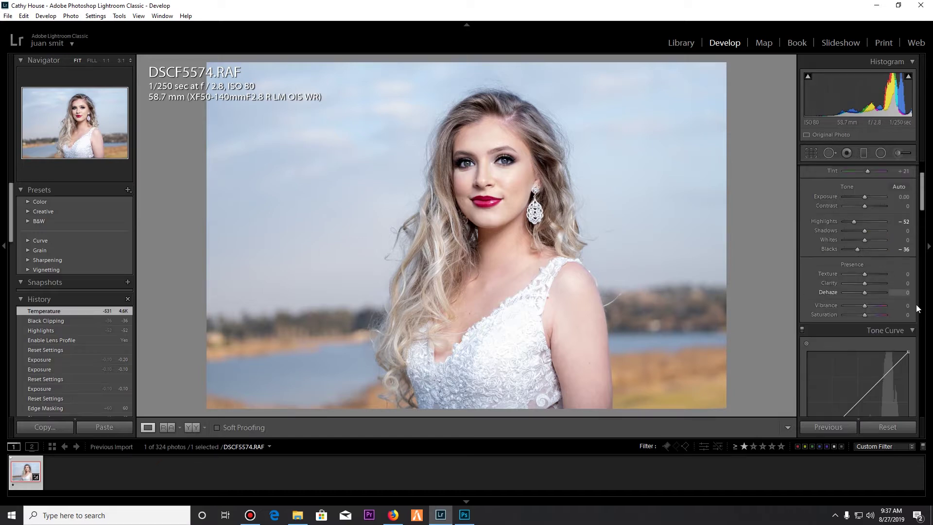
{"action": "scroll", "coordinate": [888, 282], "scroll_direction": "down", "scroll_amount": 2}
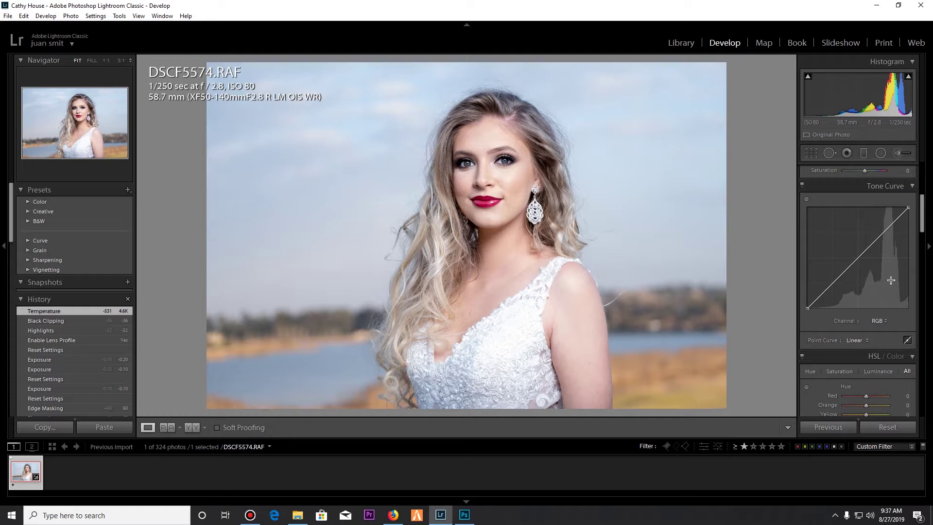
{"action": "scroll", "coordinate": [890, 280], "scroll_direction": "down", "scroll_amount": 3}
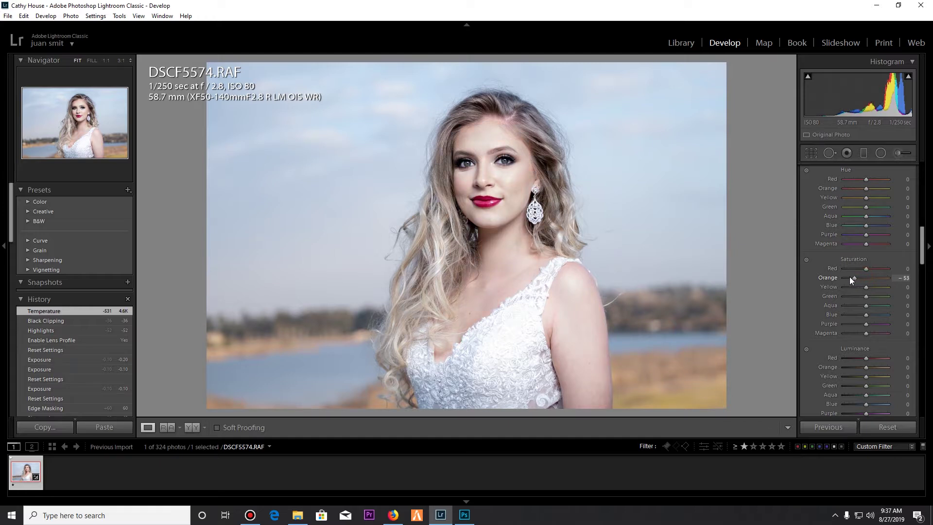
{"action": "left_click_drag", "start_coordinate": [858, 277], "coordinate": [858, 278]}
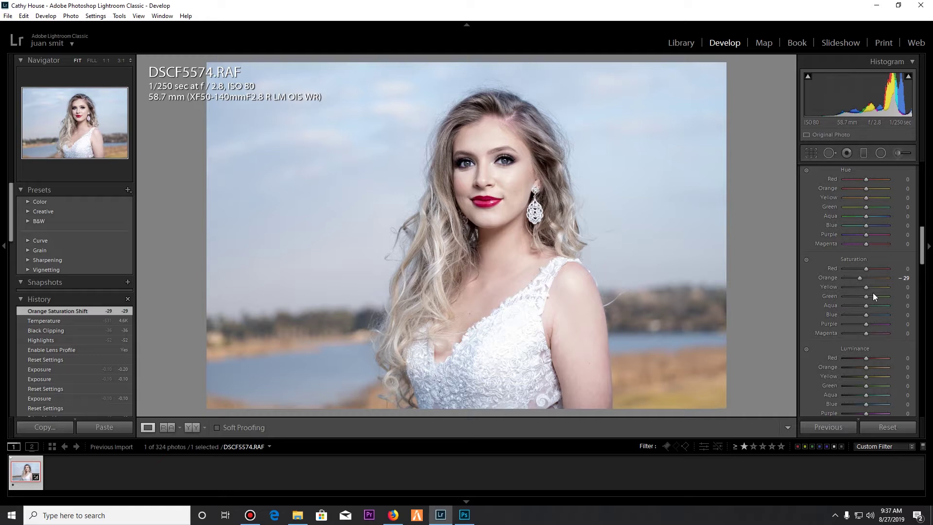
Set the HSL luminance of orange to +11 and of blue to −22
{"action": "scroll", "coordinate": [873, 311], "scroll_direction": "down", "scroll_amount": 3}
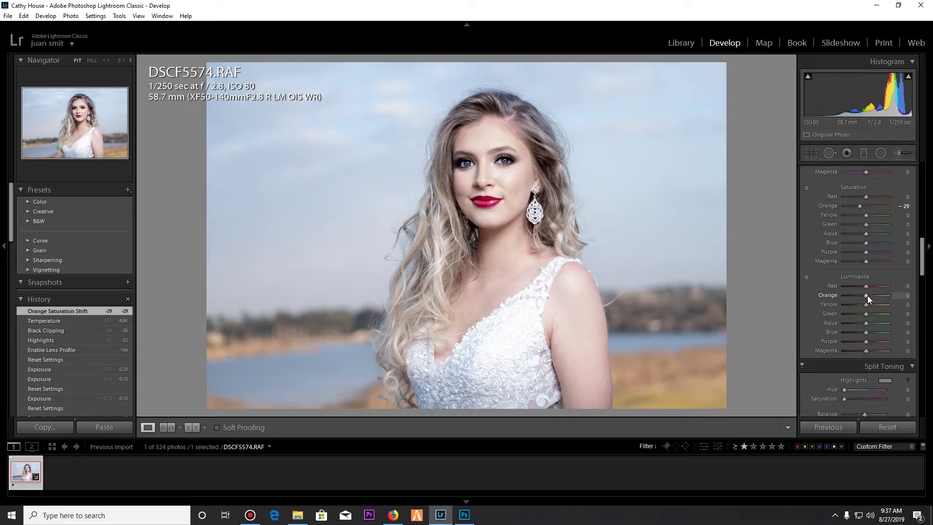
{"action": "mouse_move", "coordinate": [866, 295]}
{"action": "left_mouse_down"}
{"action": "mouse_move", "coordinate": [928, 305]}
{"action": "mouse_move", "coordinate": [786, 307]}
{"action": "mouse_move", "coordinate": [871, 308]}
{"action": "mouse_move", "coordinate": [862, 307]}
{"action": "left_mouse_up"}
{"action": "left_click_drag", "start_coordinate": [867, 306], "coordinate": [867, 306]}
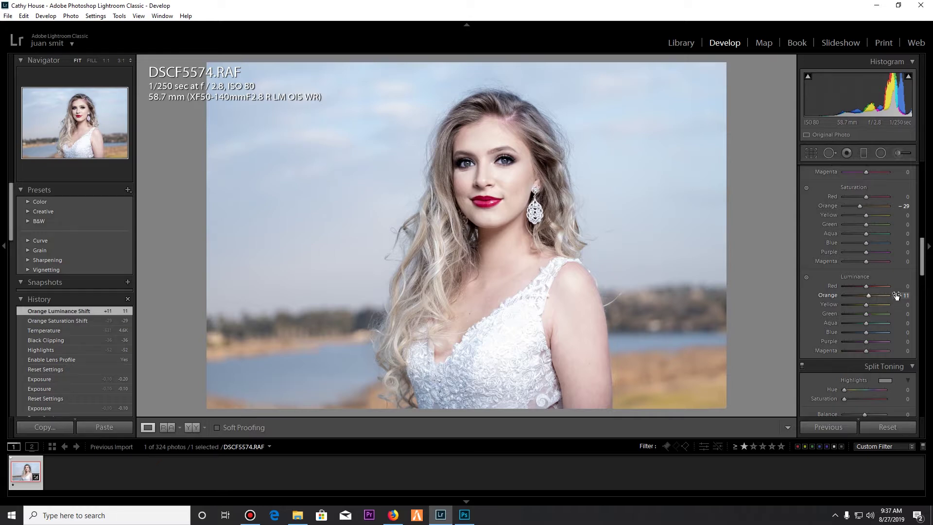
{"action": "scroll", "coordinate": [897, 295], "scroll_direction": "down", "scroll_amount": 3}
{"action": "mouse_move", "coordinate": [867, 260]}
{"action": "left_mouse_down"}
{"action": "mouse_move", "coordinate": [882, 270]}
{"action": "mouse_move", "coordinate": [789, 272]}
{"action": "mouse_move", "coordinate": [860, 271]}
{"action": "left_mouse_up"}
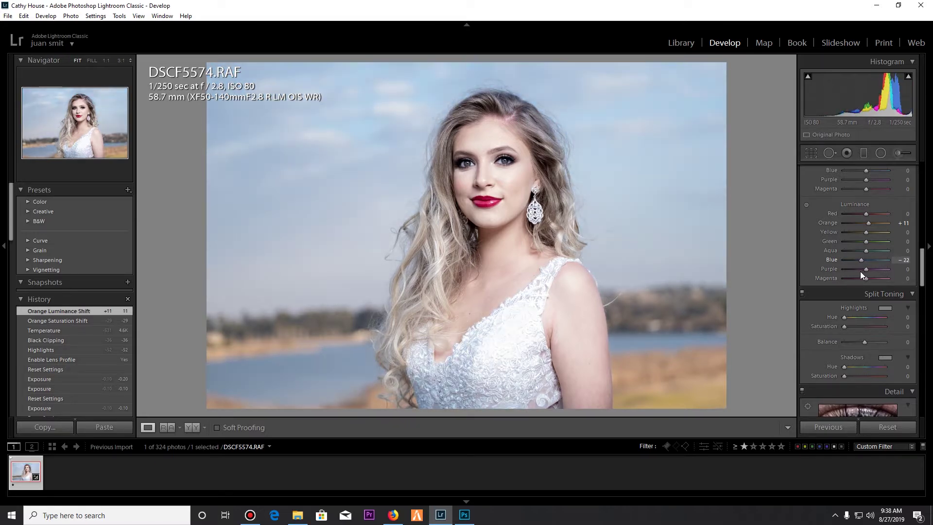
Target the detail preview on the woman's eye and set the sharpening amount to 68
{"action": "scroll", "coordinate": [902, 281], "scroll_direction": "down", "scroll_amount": 3}
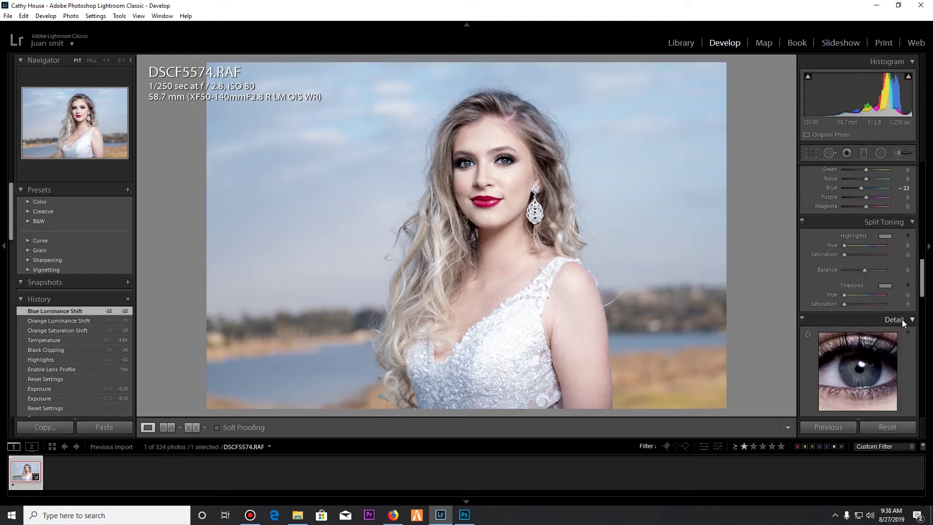
{"action": "scroll", "coordinate": [907, 327], "scroll_direction": "down", "scroll_amount": 3}
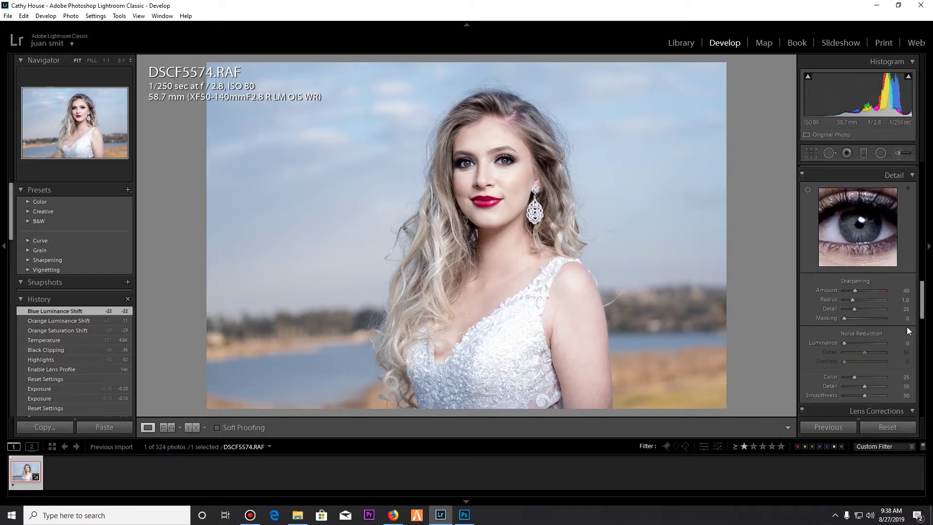
{"action": "left_click", "coordinate": [809, 190]}
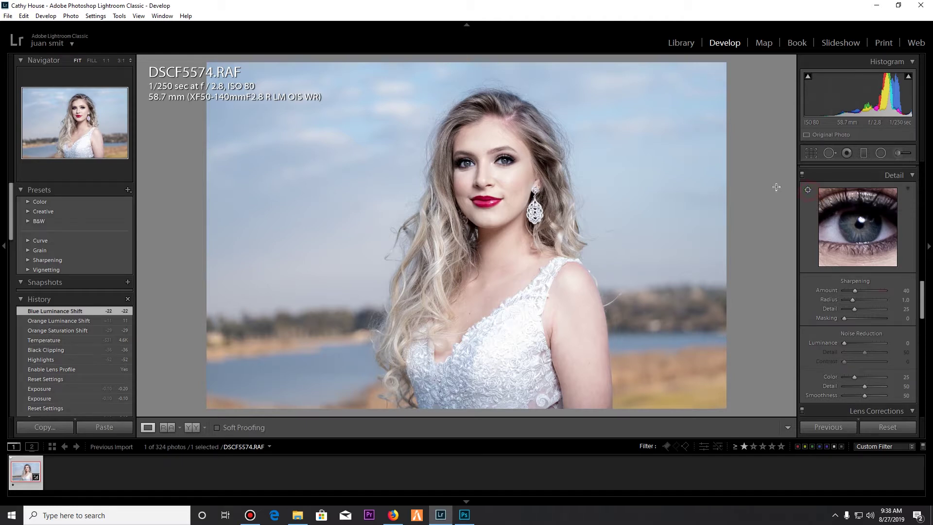
{"action": "left_click", "coordinate": [506, 160]}
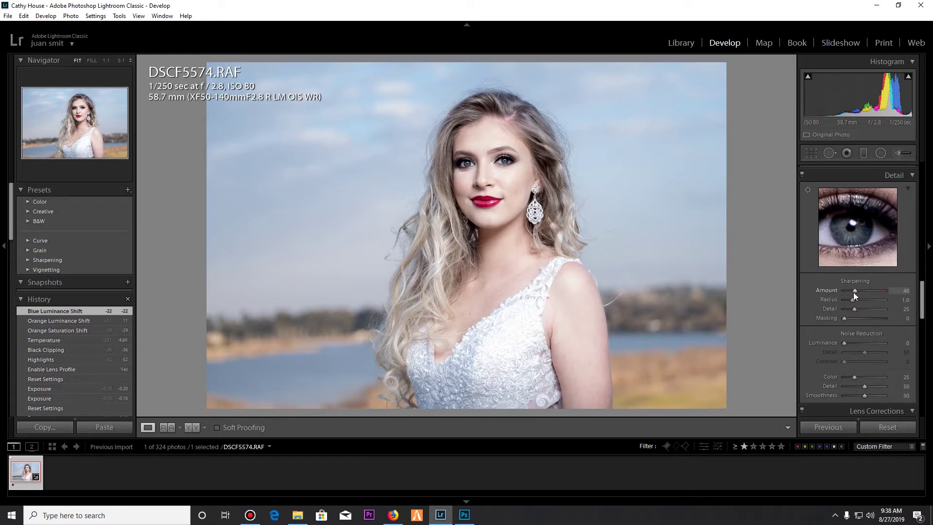
{"action": "left_click_drag", "start_coordinate": [855, 290], "coordinate": [864, 290]}
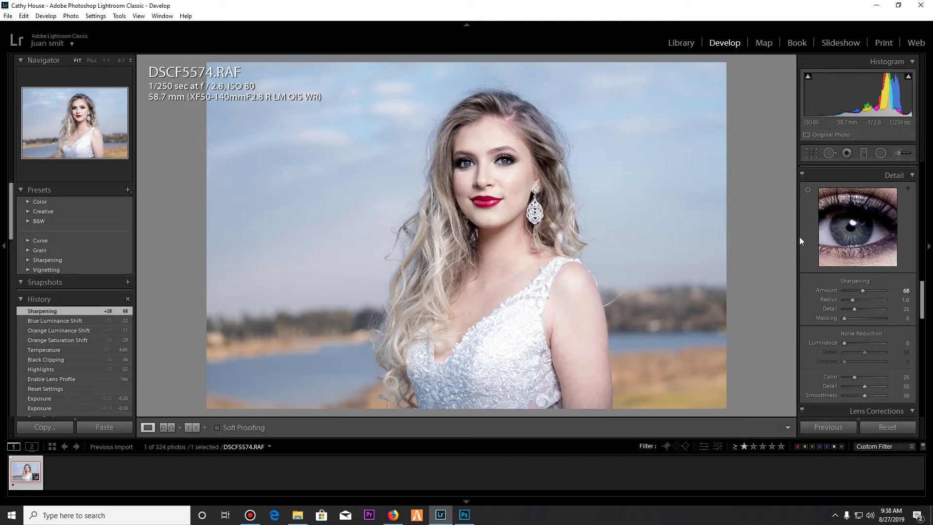
Set the sharpening masking to 75 using the mask preview and compare the photo before and after
{"action": "left_click", "coordinate": [845, 317], "text": "alt"}
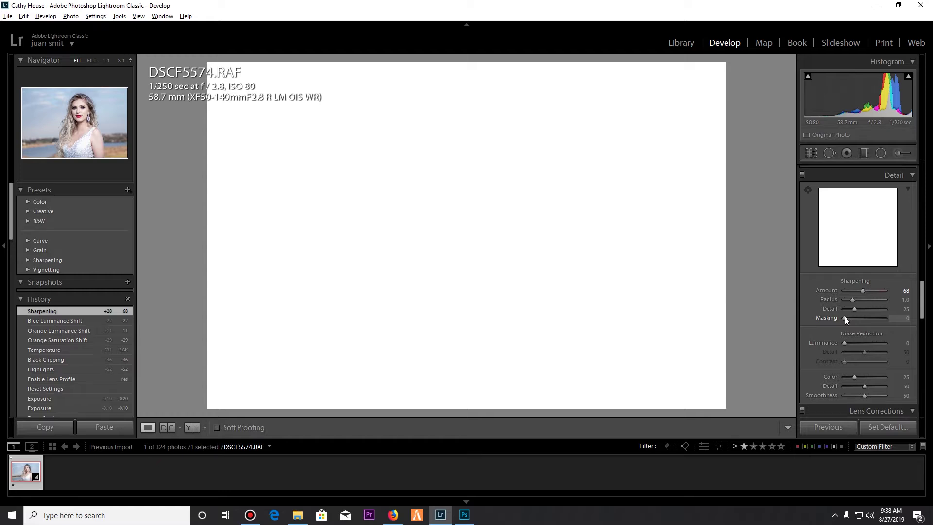
{"action": "left_click_drag", "start_coordinate": [845, 316], "coordinate": [875, 317]}
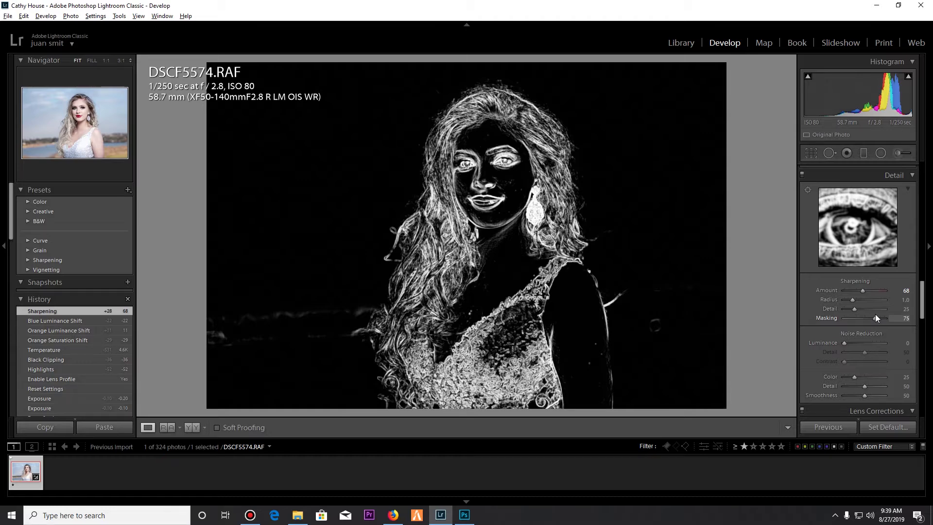
{"action": "left_click_drag", "start_coordinate": [876, 315], "coordinate": [876, 315]}
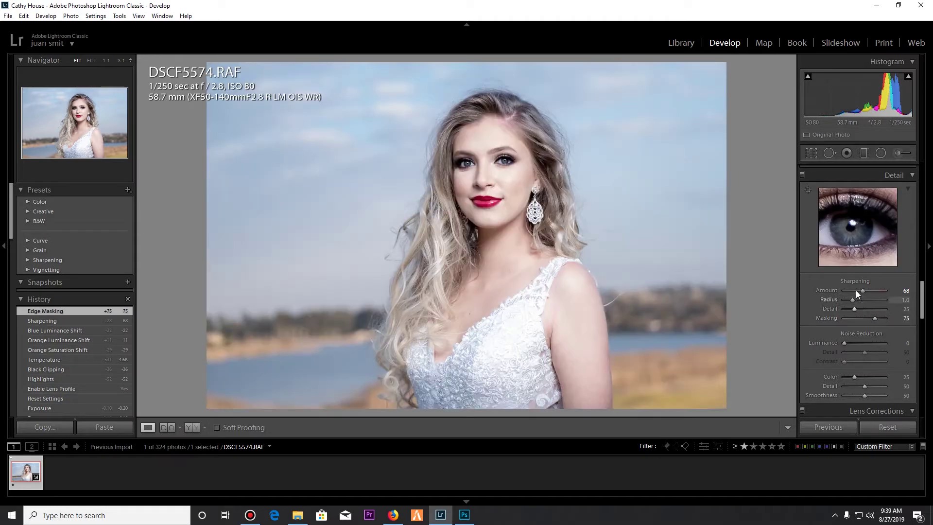
{"action": "key", "text": "y"}
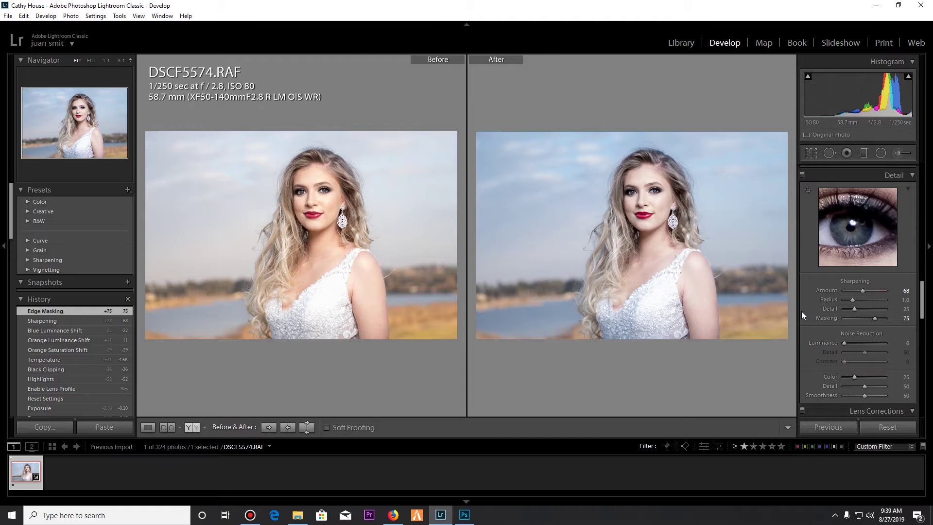
{"action": "key", "text": "y"}
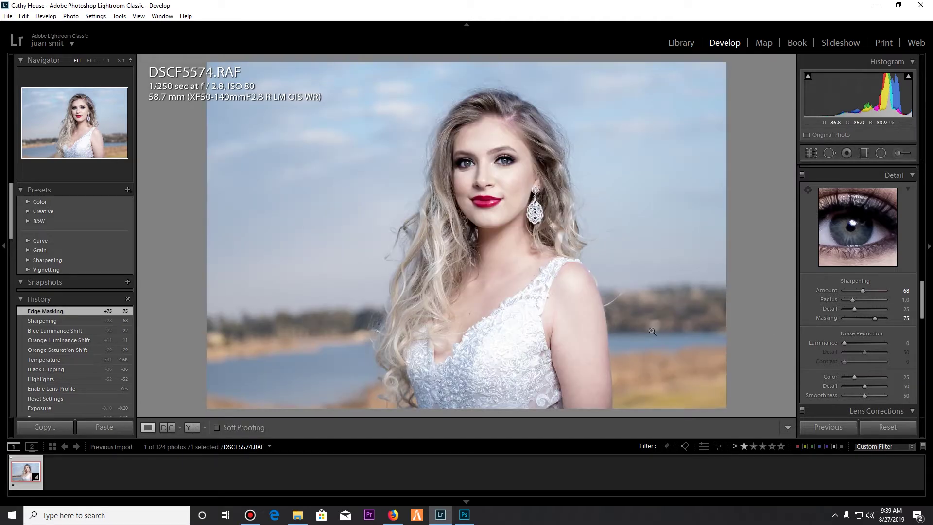
Send the adjusted portrait to an external editor with the Edit In command
{"action": "scroll", "coordinate": [908, 343], "scroll_direction": "down", "scroll_amount": 3}
{"action": "scroll", "coordinate": [908, 343], "scroll_direction": "down", "scroll_amount": 6}
{"action": "right_click", "coordinate": [480, 238]}
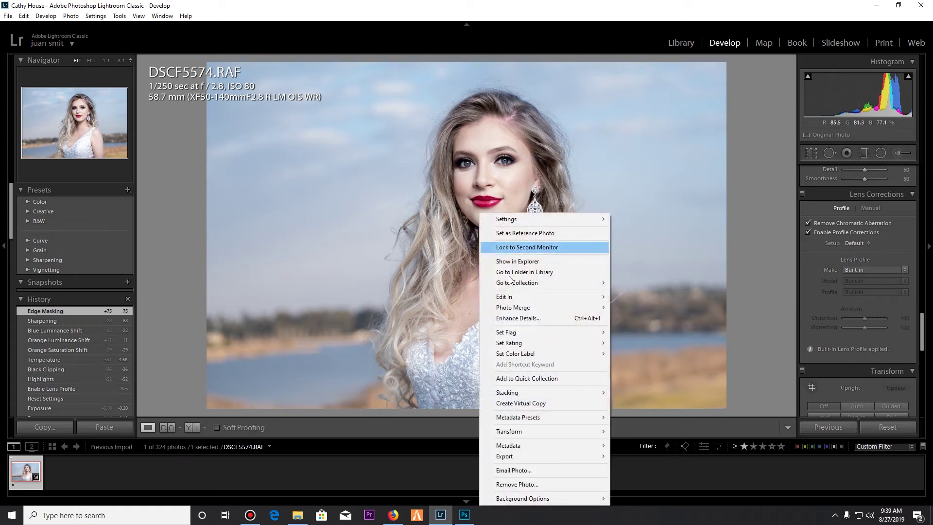
{"action": "mouse_move", "coordinate": [530, 297]}
{"action": "left_click", "coordinate": [641, 298]}
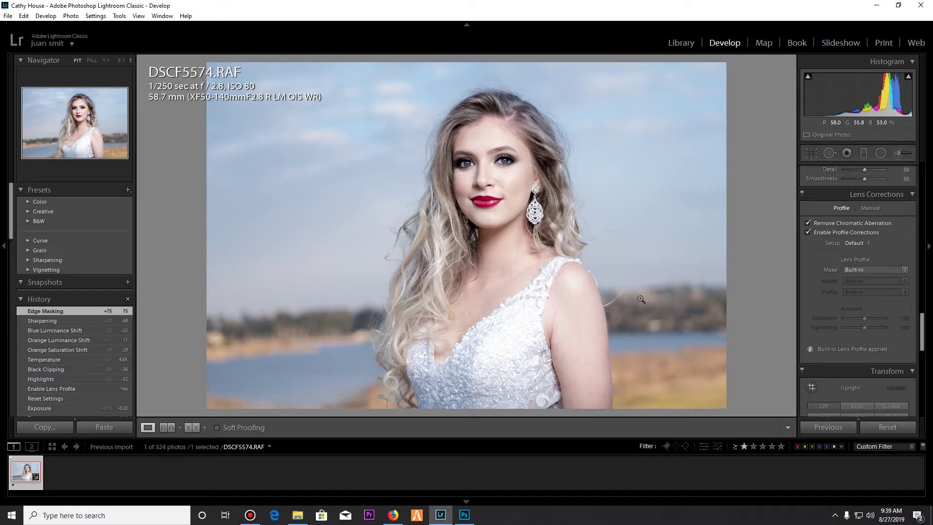
In Photoshop, duplicate the portrait's Background layer and hide the original
{"action": "left_click", "coordinate": [465, 515]}
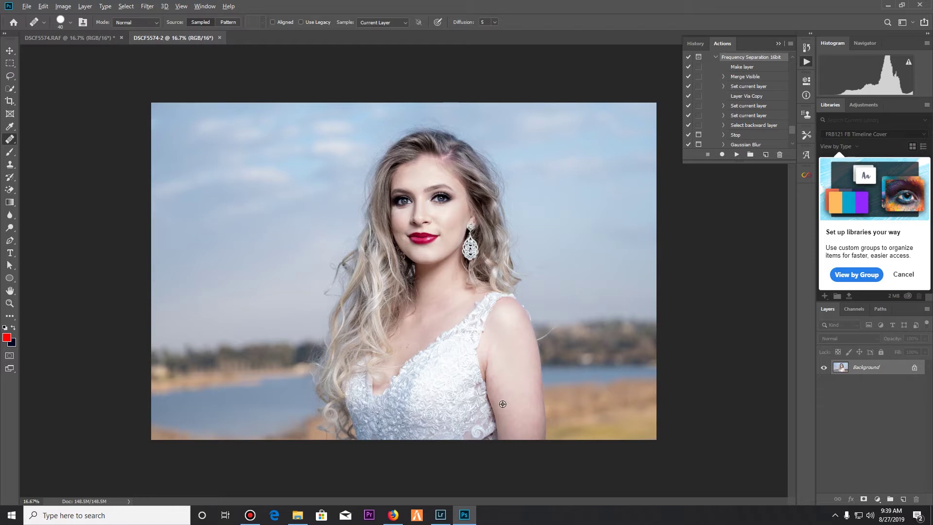
{"action": "left_click", "coordinate": [779, 45]}
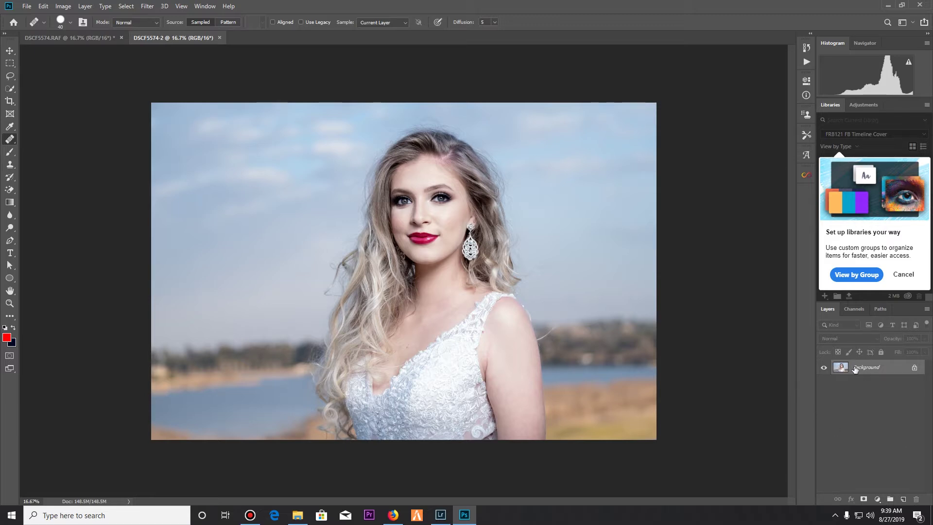
{"action": "key", "text": "ctrl+j"}
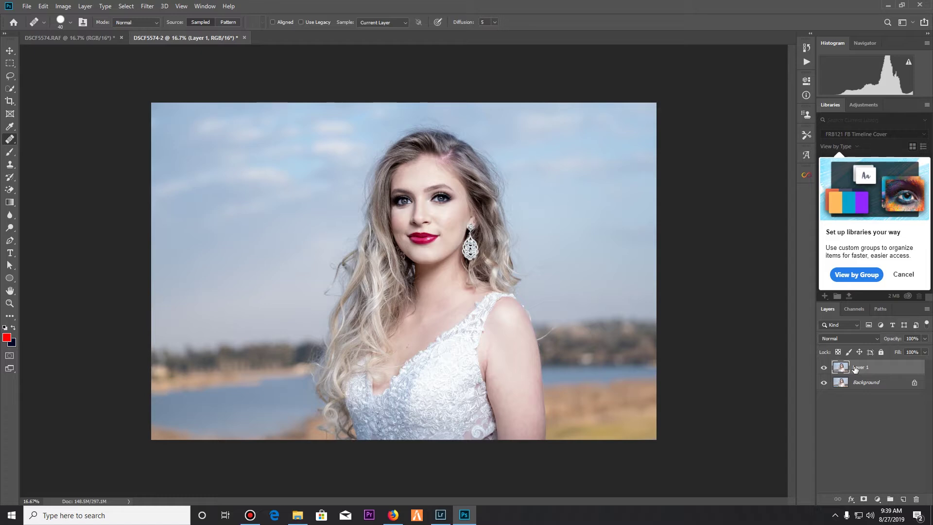
{"action": "left_click", "coordinate": [825, 383]}
Run the Frequency Separation 16bit action on the duplicated layer and continue to its Gaussian Blur settings
{"action": "key", "text": "alt+F9"}
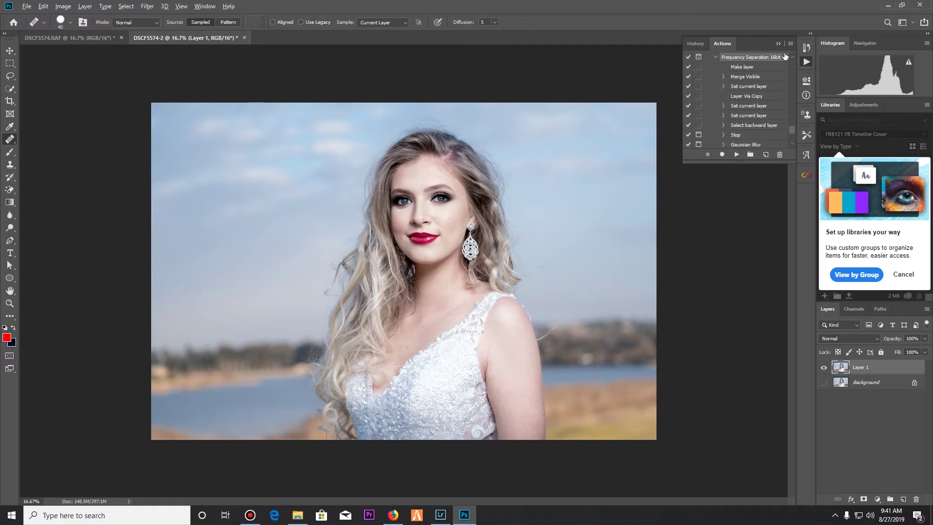
{"action": "left_click", "coordinate": [716, 58]}
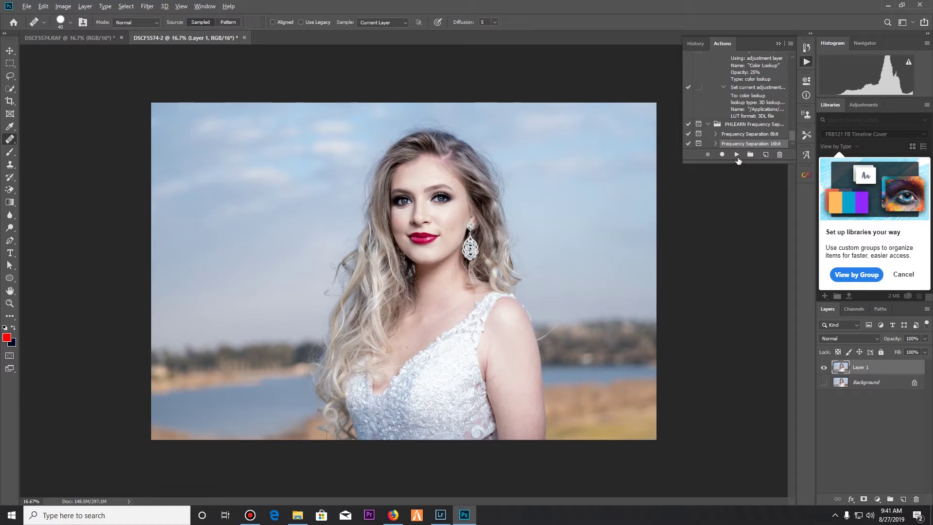
{"action": "left_click", "coordinate": [736, 155]}
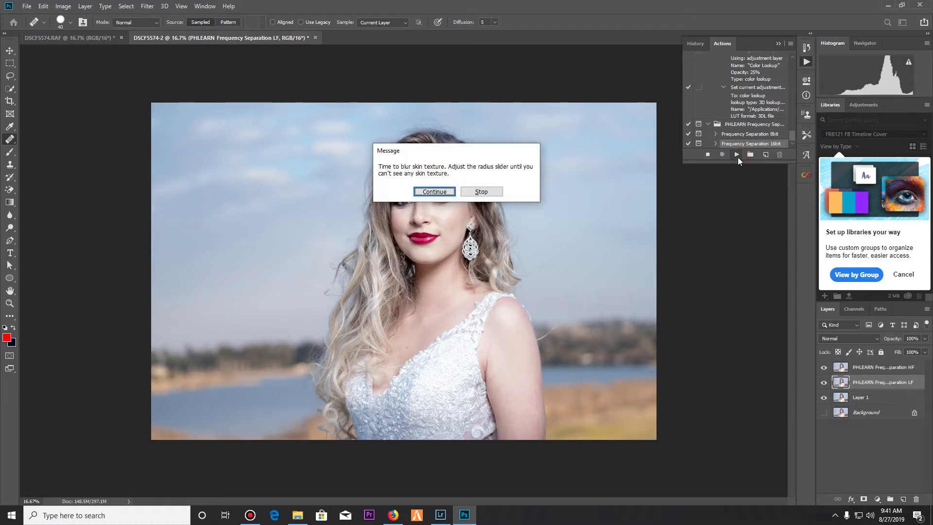
{"action": "left_click", "coordinate": [434, 193]}
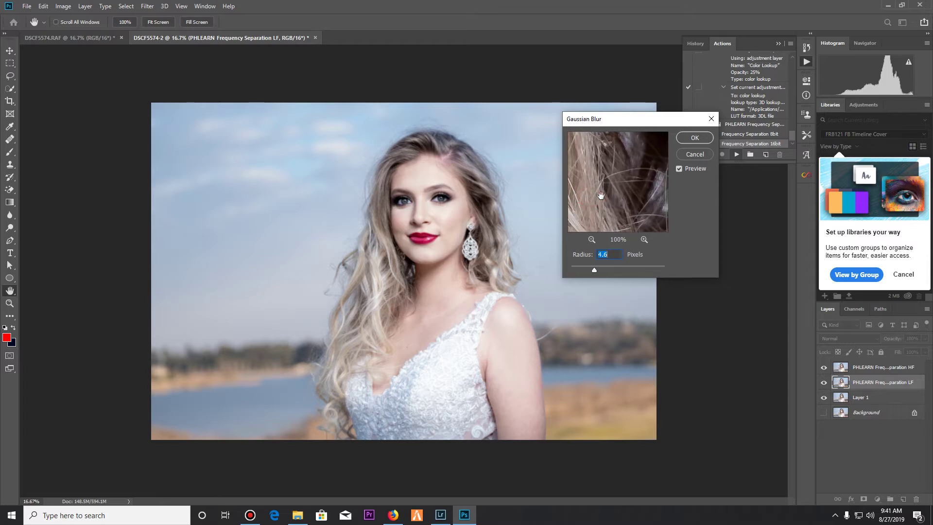
Inspect the facial skin in the blur preview, accept the 4.6-pixel radius and finish the frequency separation action
{"action": "left_click_drag", "start_coordinate": [617, 191], "coordinate": [499, 194]}
{"action": "left_click", "coordinate": [592, 240]}
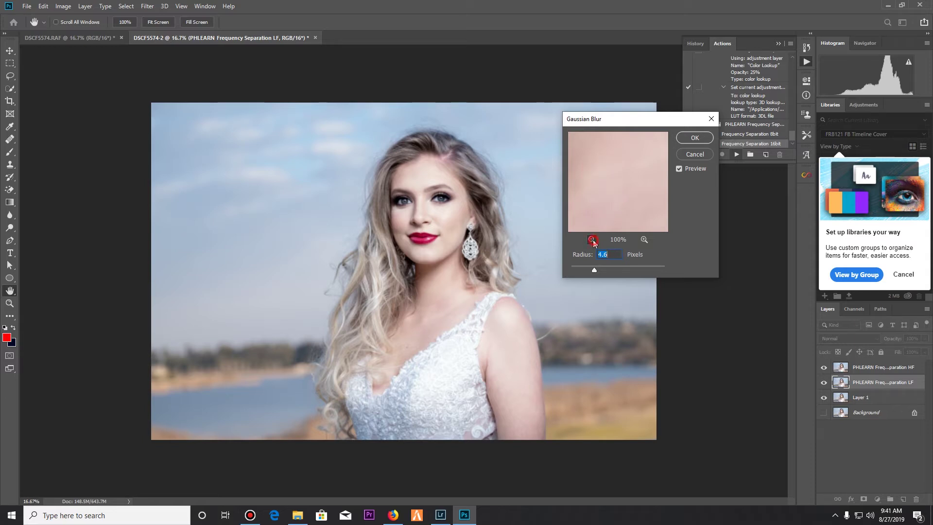
{"action": "left_click", "coordinate": [592, 240]}
{"action": "left_click_drag", "start_coordinate": [599, 222], "coordinate": [629, 141]}
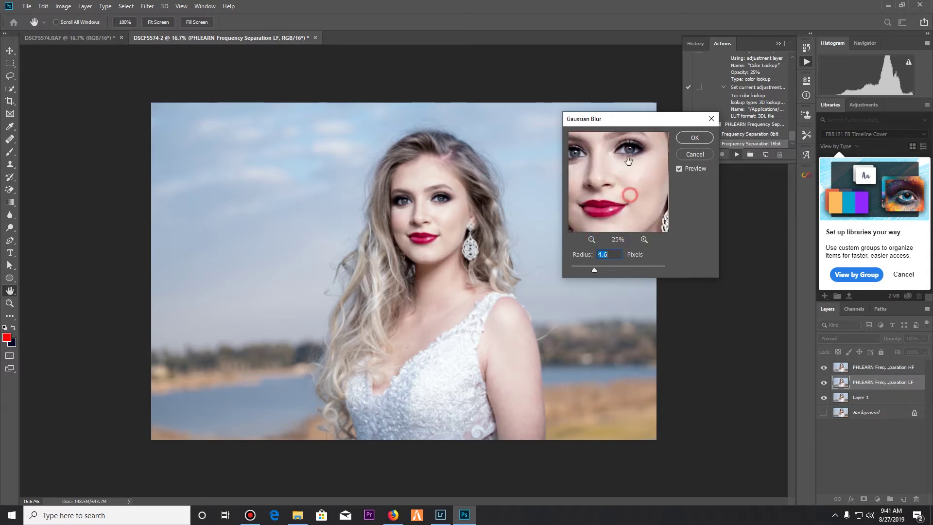
{"action": "left_click", "coordinate": [645, 240]}
{"action": "left_click", "coordinate": [644, 240]}
{"action": "left_click_drag", "start_coordinate": [631, 198], "coordinate": [656, 230]}
{"action": "left_click_drag", "start_coordinate": [621, 176], "coordinate": [573, 155]}
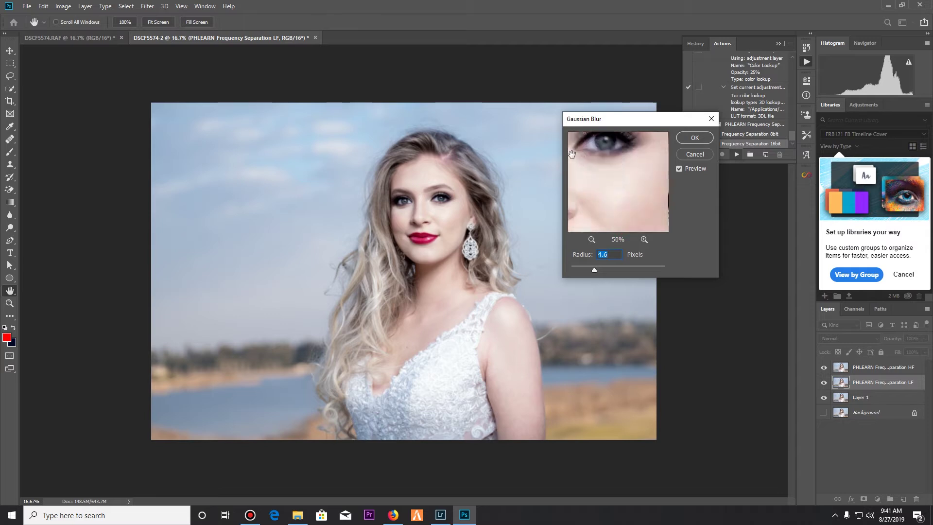
{"action": "left_click", "coordinate": [694, 138]}
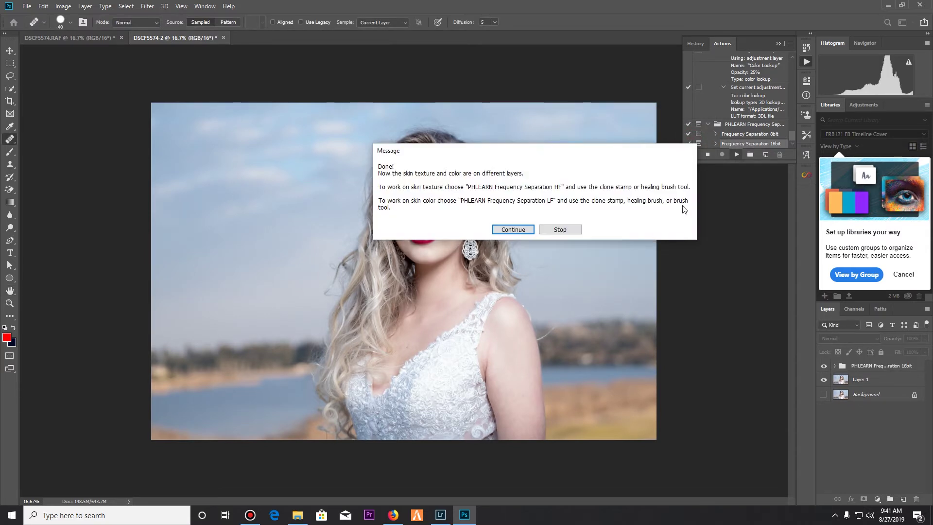
{"action": "left_click", "coordinate": [513, 230]}
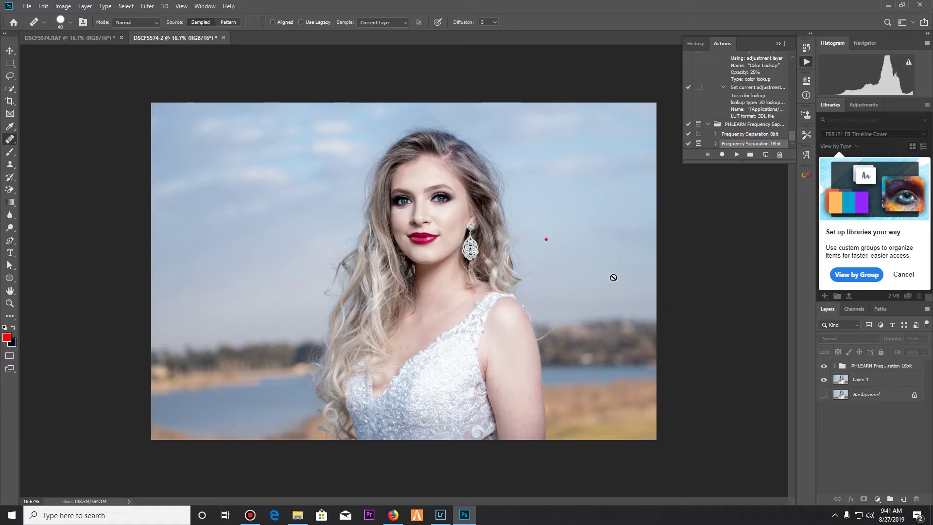
Expand the frequency separation group and select its LF layer for working on skin colour
{"action": "left_click", "coordinate": [835, 367]}
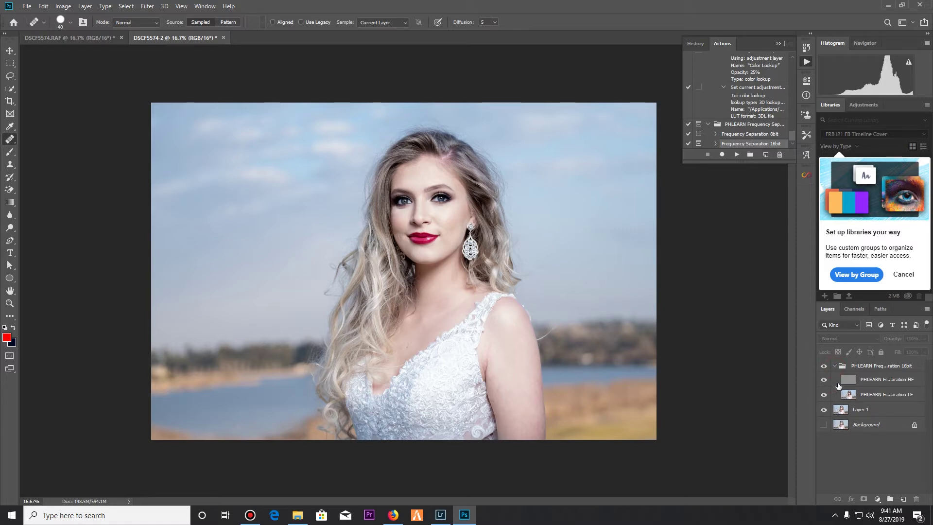
{"action": "left_click", "coordinate": [861, 382]}
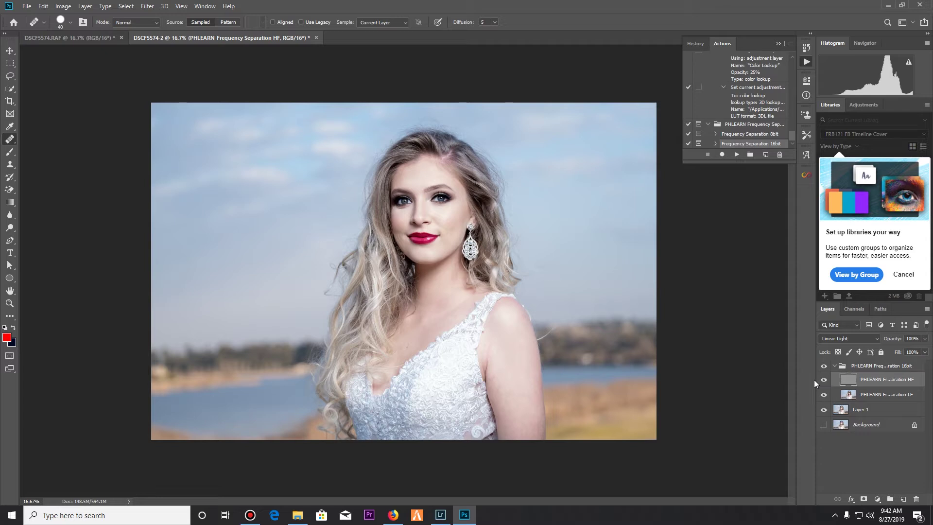
{"action": "left_click", "coordinate": [891, 400]}
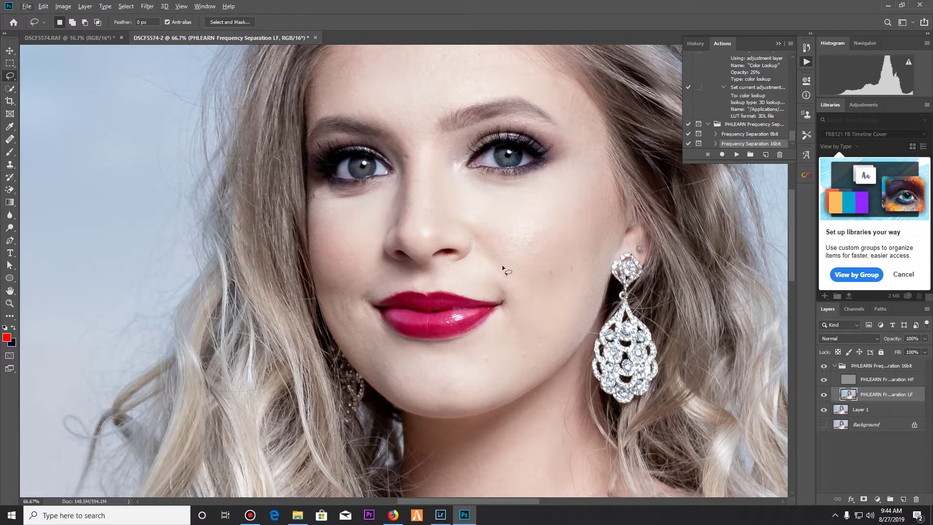
Compare the edges of lasso selections on the woman's left cheek at 0 px and 25 px feather in Quick Mask
{"action": "mouse_move", "coordinate": [517, 270]}
{"action": "left_mouse_down"}
{"action": "mouse_move", "coordinate": [585, 229]}
{"action": "mouse_move", "coordinate": [520, 194]}
{"action": "mouse_move", "coordinate": [472, 222]}
{"action": "mouse_move", "coordinate": [506, 271]}
{"action": "mouse_move", "coordinate": [520, 271]}
{"action": "left_mouse_up"}
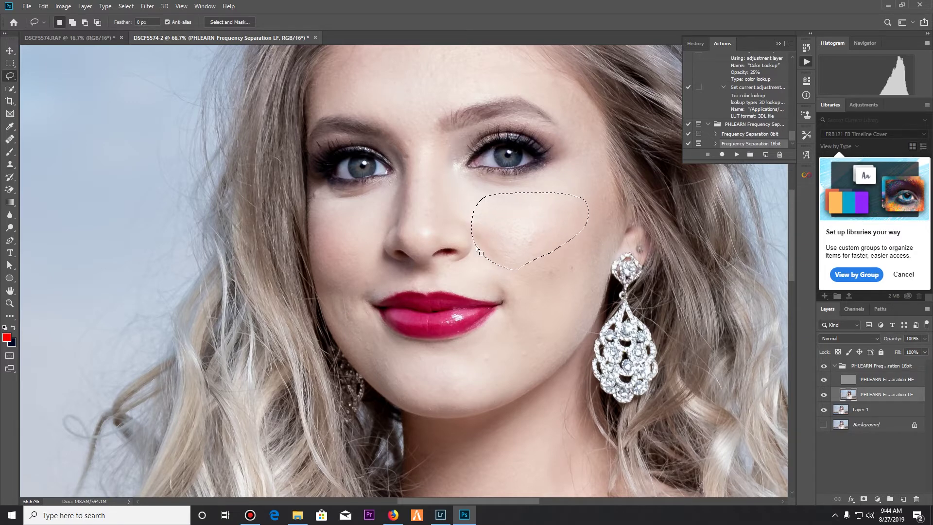
{"action": "key", "text": "q"}
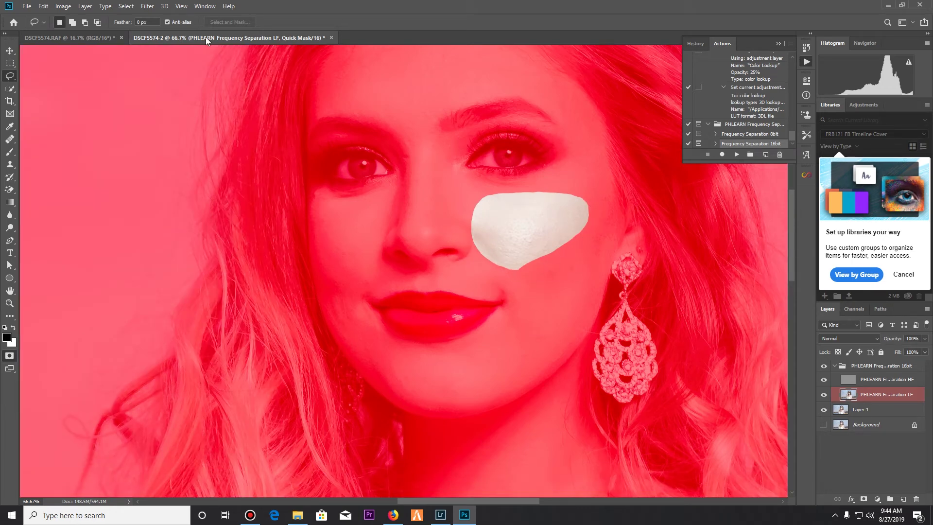
{"action": "double_click", "coordinate": [141, 22]}
{"action": "type", "text": "25"}
{"action": "type", "text": "q"}
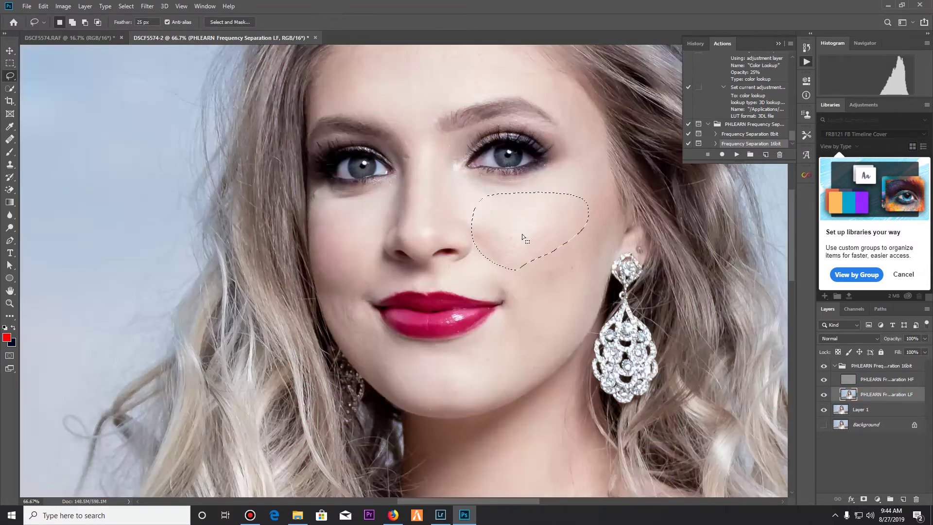
{"action": "mouse_move", "coordinate": [527, 334]}
{"action": "left_mouse_down"}
{"action": "mouse_move", "coordinate": [573, 302]}
{"action": "mouse_move", "coordinate": [583, 256]}
{"action": "mouse_move", "coordinate": [526, 258]}
{"action": "mouse_move", "coordinate": [528, 332]}
{"action": "left_mouse_up"}
{"action": "key", "text": "q"}
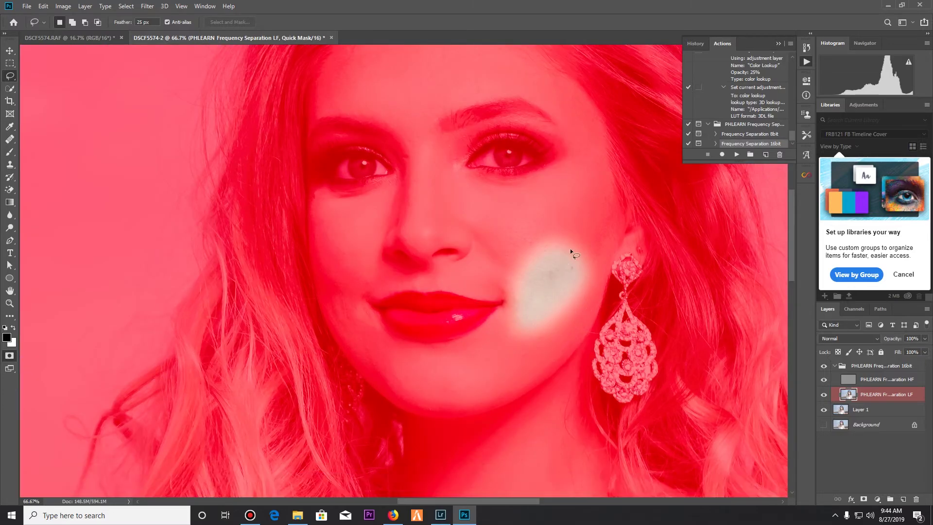
{"action": "key", "text": "q"}
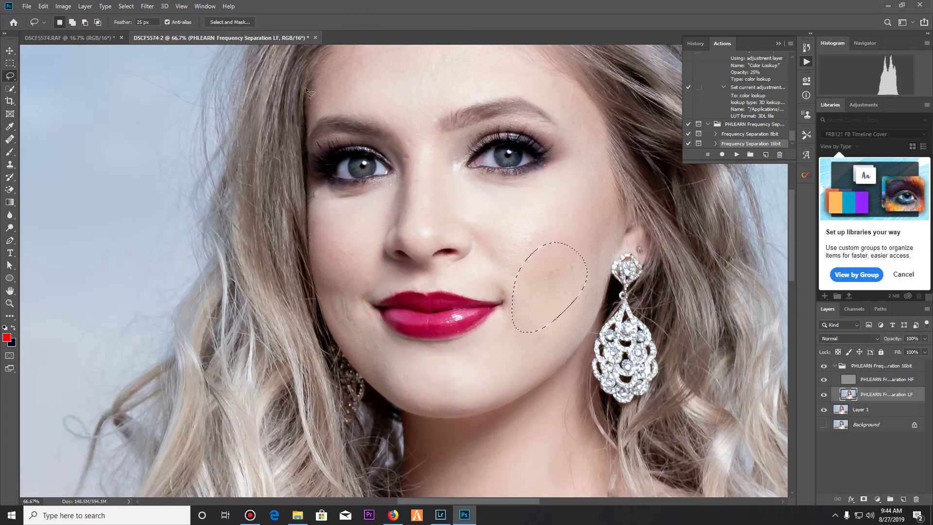
Set the lasso feather to 35 px, outline the highlight on the woman's left cheek and check its edge in Quick Mask
{"action": "double_click", "coordinate": [146, 19]}
{"action": "type", "text": "35"}
{"action": "key", "text": "Return"}
{"action": "left_click_drag", "start_coordinate": [479, 216], "coordinate": [521, 281]}
{"action": "mouse_move", "coordinate": [564, 197]}
{"action": "left_mouse_down"}
{"action": "mouse_move", "coordinate": [501, 198]}
{"action": "mouse_move", "coordinate": [481, 214]}
{"action": "left_mouse_up"}
{"action": "key", "text": "q"}
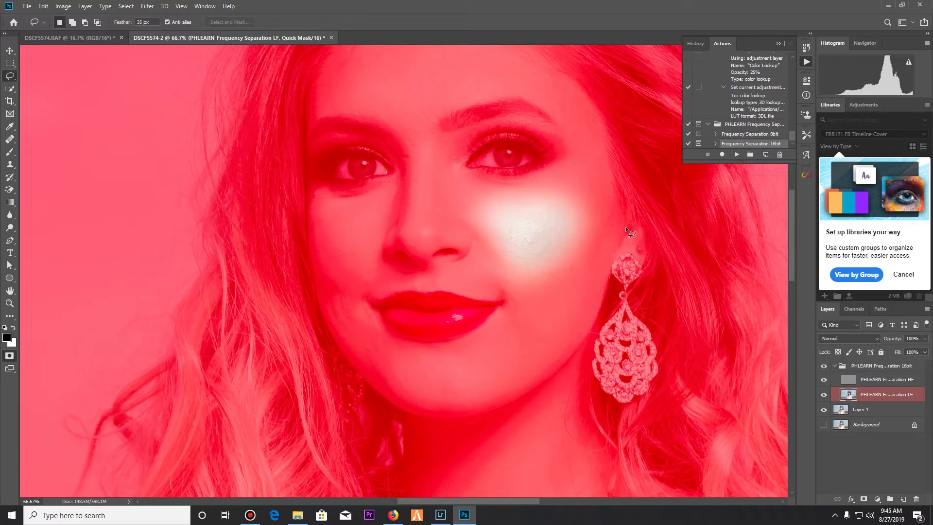
{"action": "key", "text": "q"}
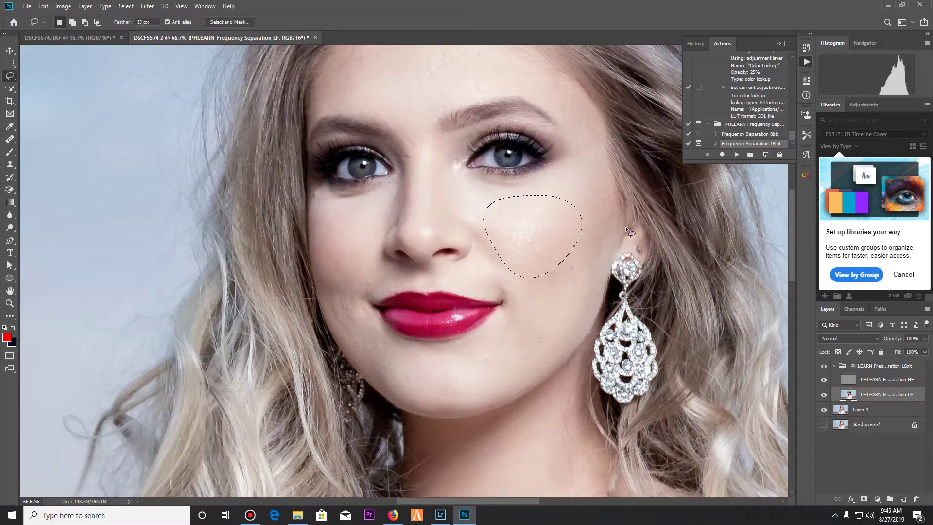
Apply a Gaussian Blur with an increased radius to the selected left cheek
{"action": "left_click", "coordinate": [147, 6]}
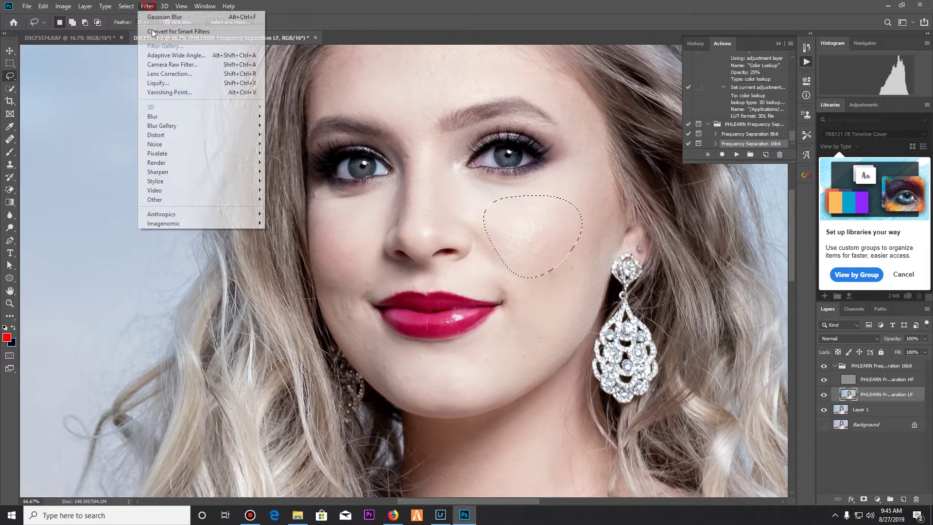
{"action": "mouse_move", "coordinate": [192, 116]}
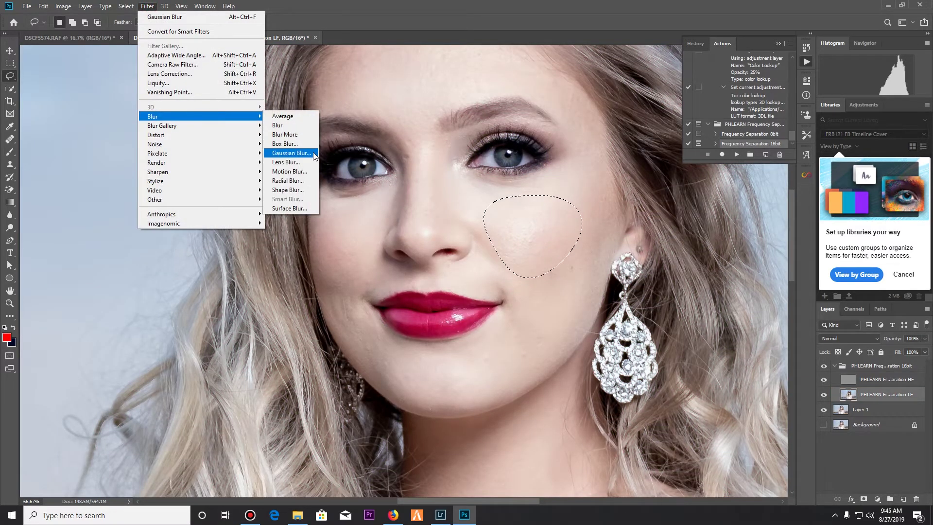
{"action": "left_click", "coordinate": [292, 153]}
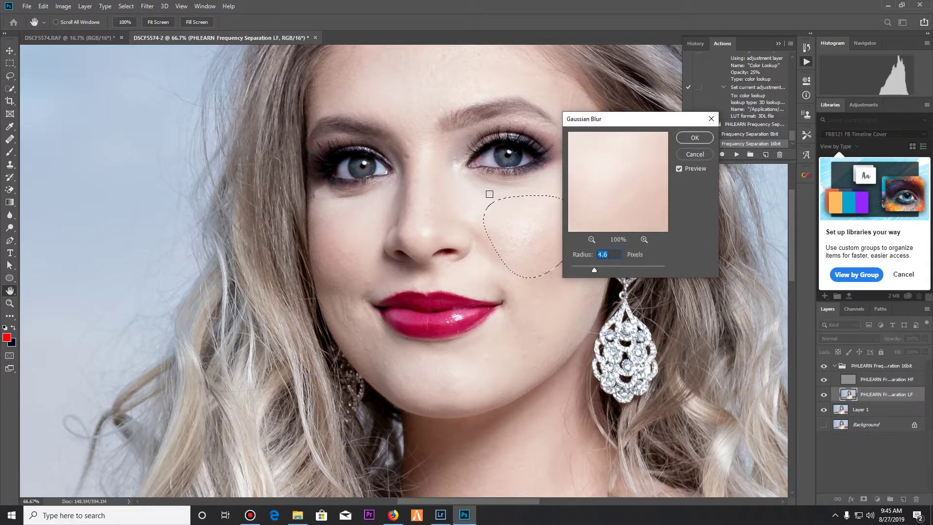
{"action": "mouse_move", "coordinate": [595, 268]}
{"action": "left_mouse_down"}
{"action": "mouse_move", "coordinate": [633, 267]}
{"action": "mouse_move", "coordinate": [612, 272]}
{"action": "left_mouse_up"}
{"action": "left_click_drag", "start_coordinate": [606, 270], "coordinate": [611, 271]}
{"action": "left_click", "coordinate": [695, 138]}
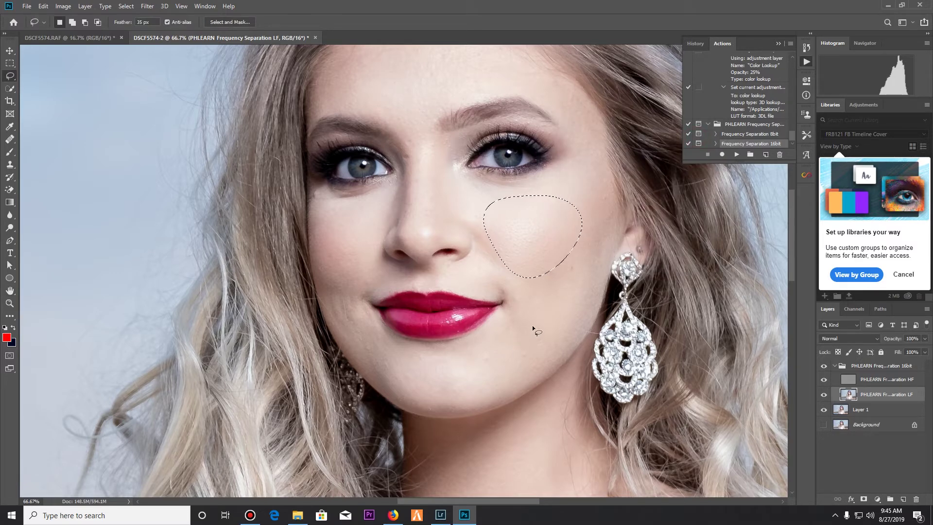
Lasso the woman's right lower cheek beside the corner of her mouth and repeat the last Gaussian Blur on it
{"action": "left_click", "coordinate": [378, 281]}
{"action": "mouse_move", "coordinate": [388, 356]}
{"action": "left_mouse_down"}
{"action": "mouse_move", "coordinate": [364, 367]}
{"action": "mouse_move", "coordinate": [333, 340]}
{"action": "mouse_move", "coordinate": [321, 303]}
{"action": "left_mouse_up"}
{"action": "left_click_drag", "start_coordinate": [346, 265], "coordinate": [376, 290]}
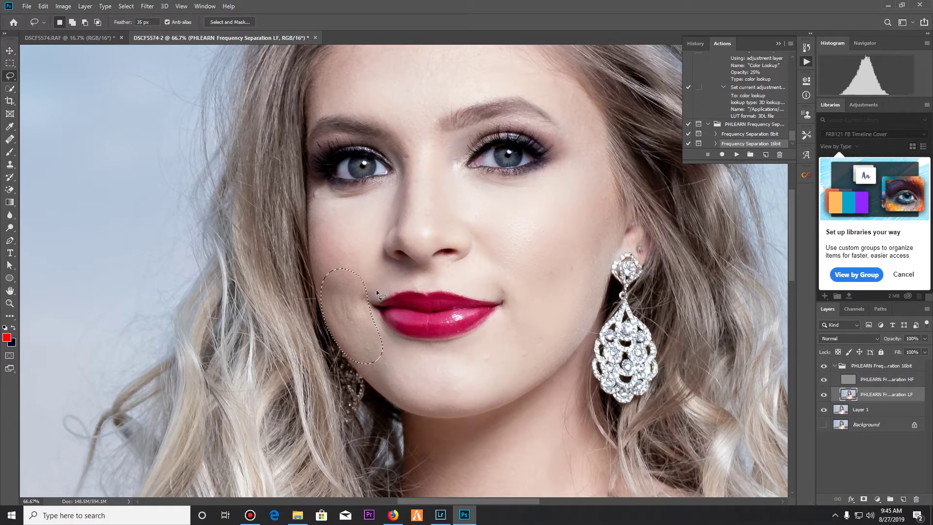
{"action": "left_click", "coordinate": [148, 6]}
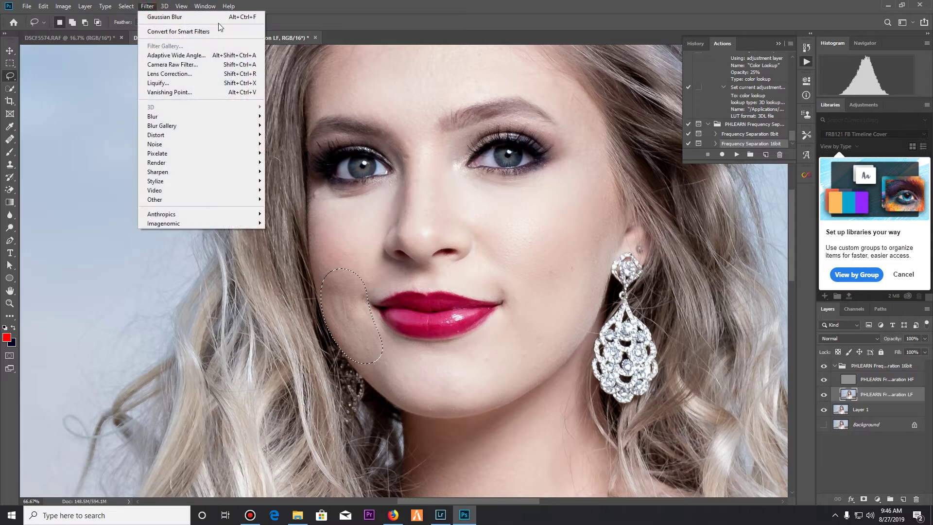
{"action": "left_click", "coordinate": [182, 20]}
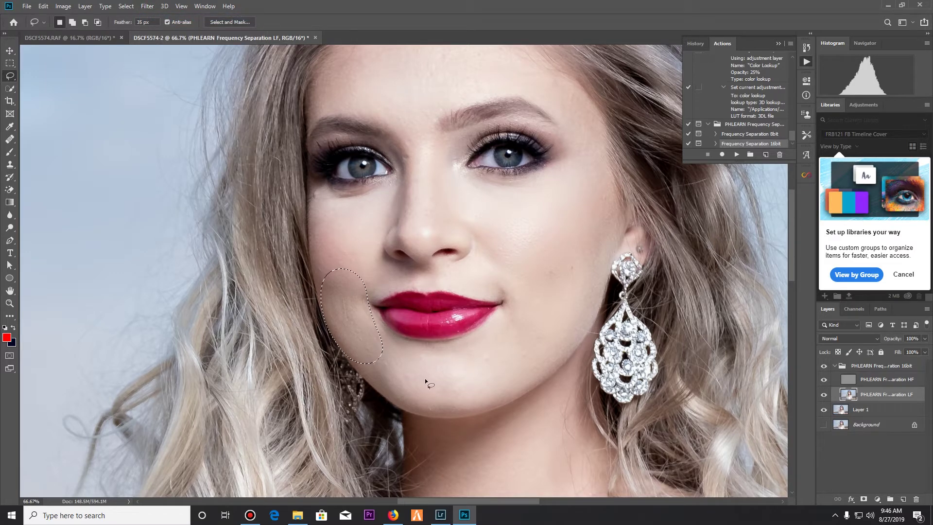
Lasso the nose from the bridge to the tip and repeat the last Gaussian Blur on it
{"action": "left_click_drag", "start_coordinate": [437, 116], "coordinate": [439, 199]}
{"action": "mouse_move", "coordinate": [395, 142]}
{"action": "left_mouse_down"}
{"action": "mouse_move", "coordinate": [411, 118]}
{"action": "mouse_move", "coordinate": [435, 117]}
{"action": "left_mouse_up"}
{"action": "left_click", "coordinate": [147, 5]}
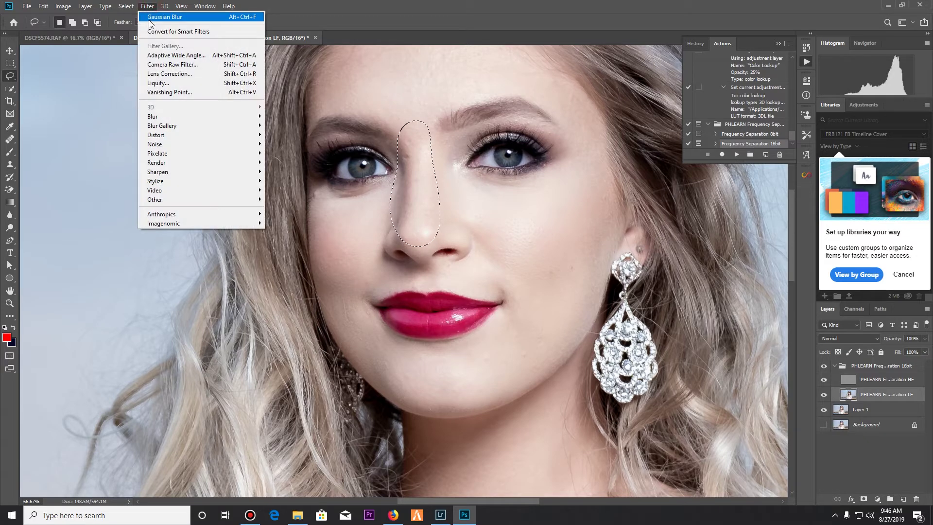
{"action": "left_click", "coordinate": [151, 19]}
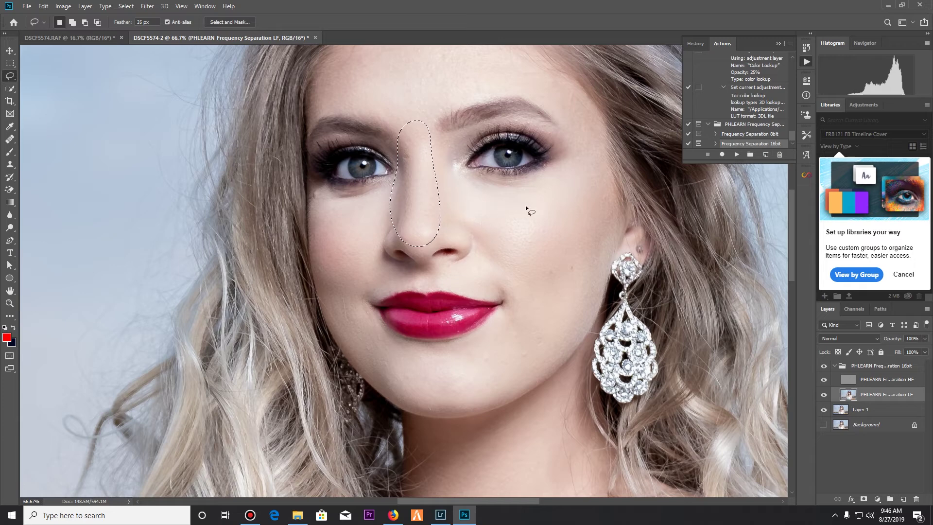
Lasso the skin directly under the woman's left eye and repeat the last Gaussian Blur on it
{"action": "mouse_move", "coordinate": [467, 187]}
{"action": "left_mouse_down"}
{"action": "mouse_move", "coordinate": [559, 198]}
{"action": "mouse_move", "coordinate": [538, 179]}
{"action": "mouse_move", "coordinate": [487, 174]}
{"action": "mouse_move", "coordinate": [462, 183]}
{"action": "mouse_move", "coordinate": [472, 194]}
{"action": "left_mouse_up"}
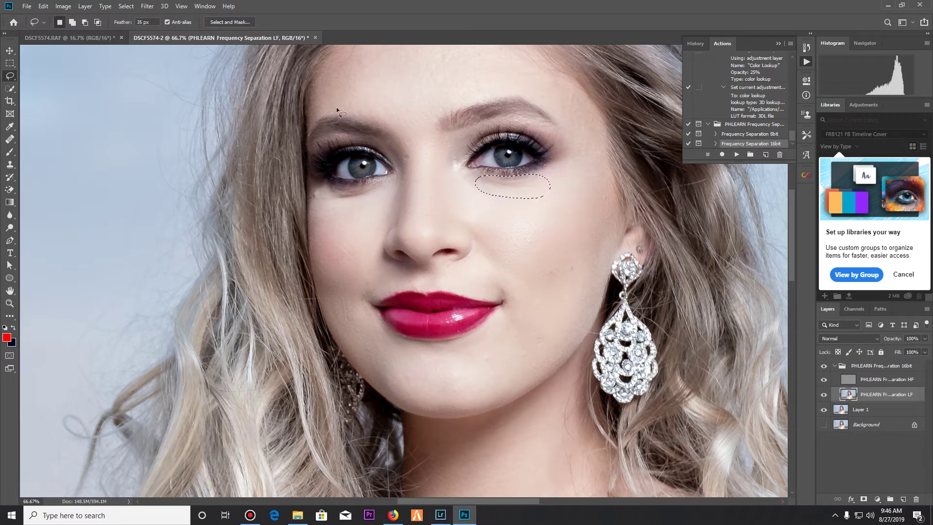
{"action": "left_click", "coordinate": [147, 6]}
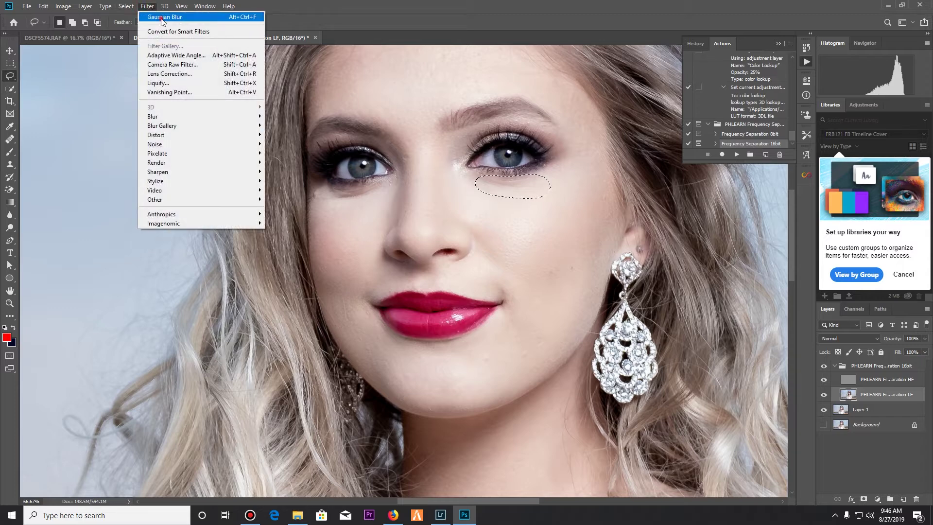
{"action": "left_click", "coordinate": [161, 16]}
Lasso the under-eye and upper cheek skin below the woman's right eye and repeat the last Gaussian Blur on it
{"action": "left_click", "coordinate": [393, 184]}
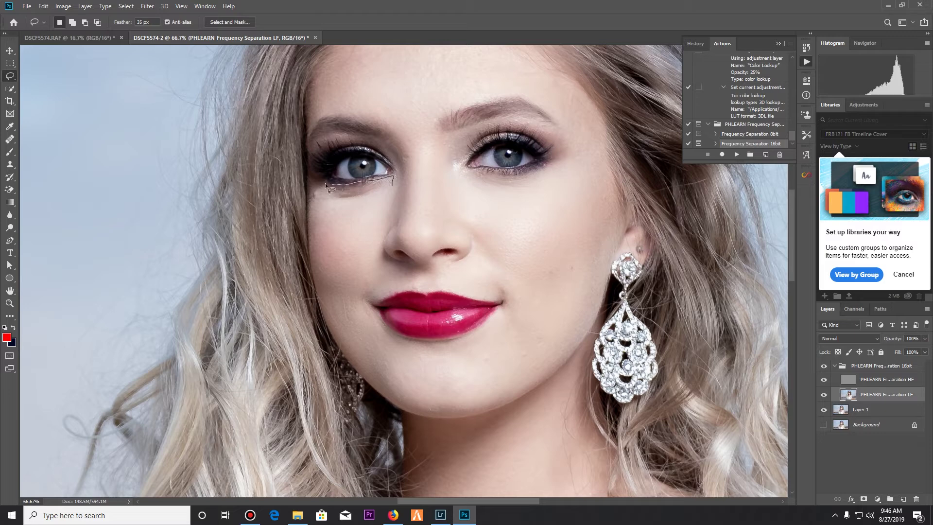
{"action": "mouse_move", "coordinate": [311, 199]}
{"action": "left_mouse_down"}
{"action": "mouse_move", "coordinate": [313, 230]}
{"action": "mouse_move", "coordinate": [338, 235]}
{"action": "mouse_move", "coordinate": [367, 224]}
{"action": "mouse_move", "coordinate": [390, 184]}
{"action": "left_mouse_up"}
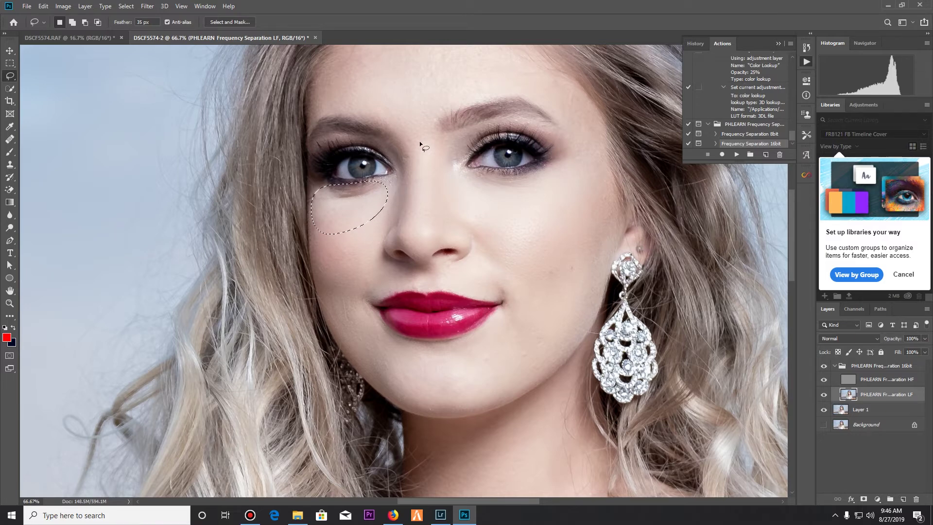
{"action": "left_click", "coordinate": [146, 7]}
{"action": "left_click", "coordinate": [159, 19]}
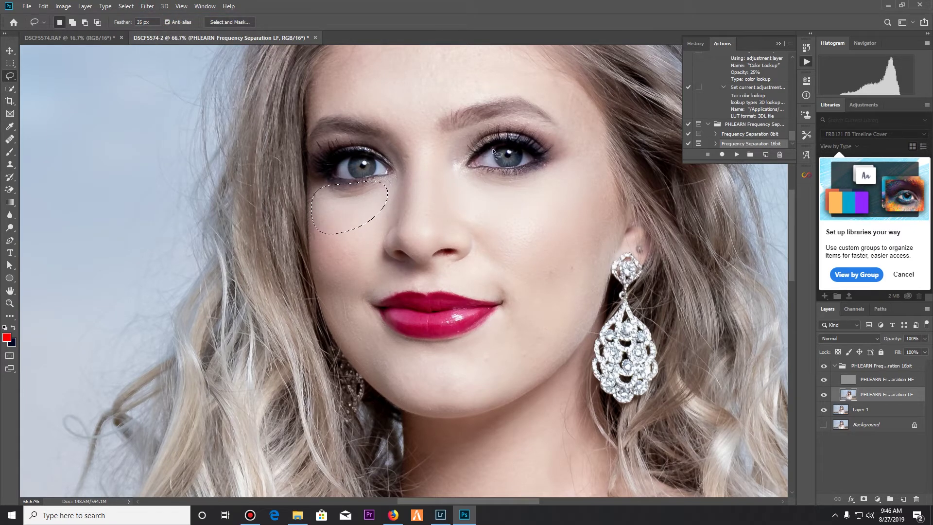
Lasso the forehead above the woman's right eyebrow and repeat the last Gaussian Blur on it
{"action": "left_click_drag", "start_coordinate": [446, 134], "coordinate": [448, 261]}
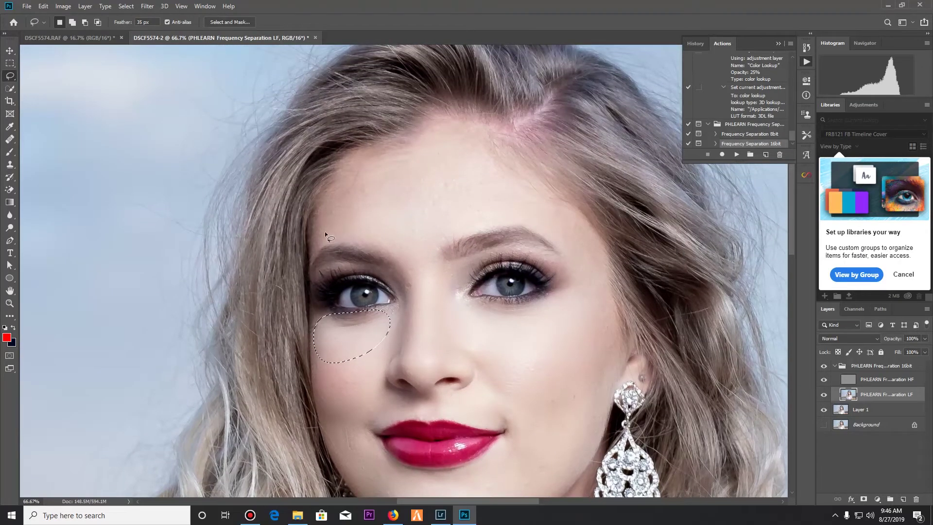
{"action": "left_click_drag", "start_coordinate": [317, 246], "coordinate": [327, 243]}
{"action": "left_click_drag", "start_coordinate": [451, 199], "coordinate": [440, 163]}
{"action": "left_click_drag", "start_coordinate": [314, 247], "coordinate": [317, 245]}
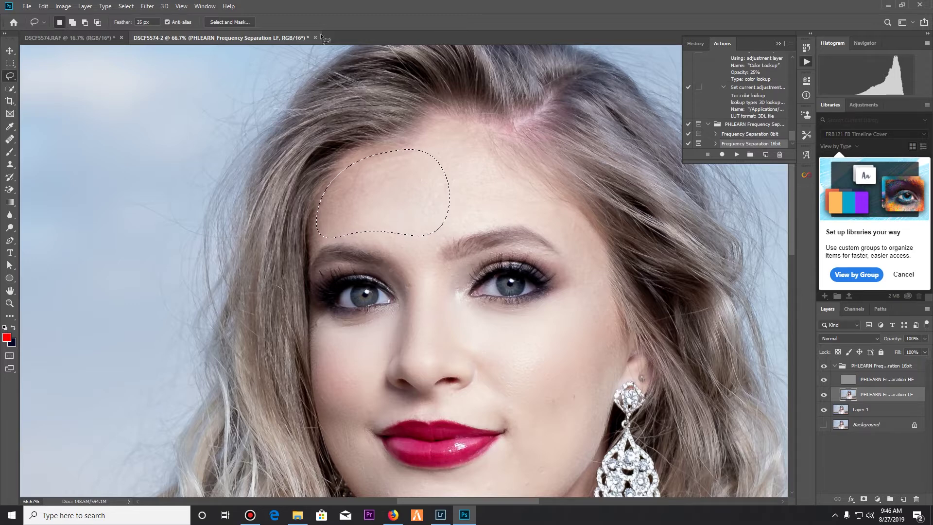
{"action": "left_click", "coordinate": [147, 6]}
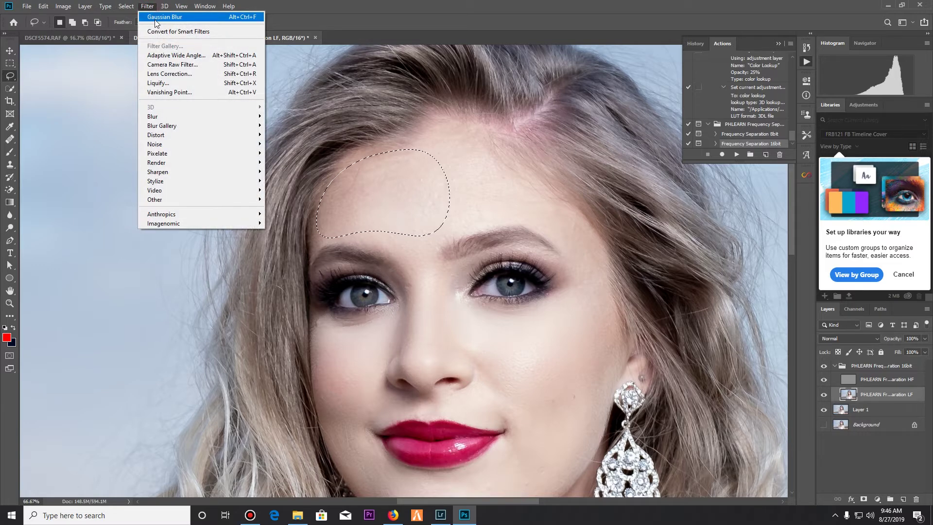
{"action": "left_click", "coordinate": [155, 18]}
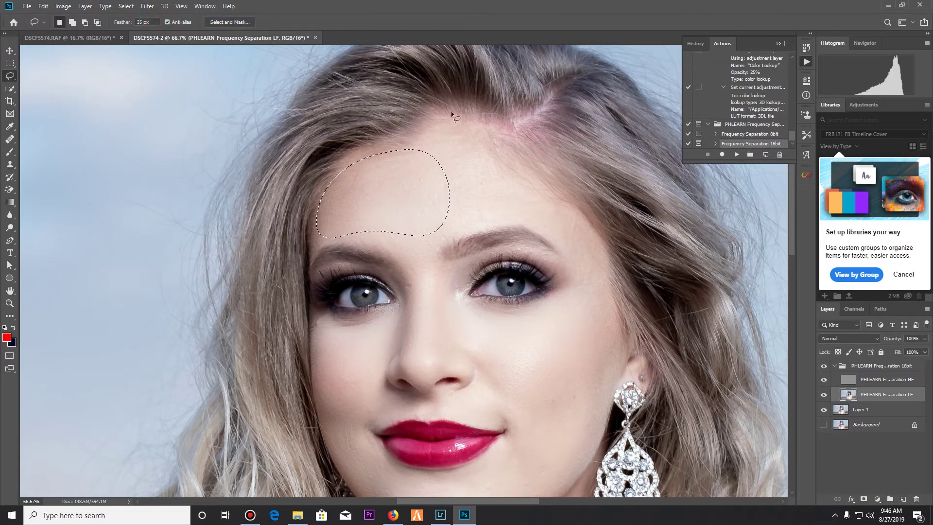
Lasso the forehead above the woman's left eyebrow and repeat the last Gaussian Blur on it
{"action": "mouse_move", "coordinate": [440, 145]}
{"action": "left_mouse_down"}
{"action": "mouse_move", "coordinate": [514, 162]}
{"action": "mouse_move", "coordinate": [544, 180]}
{"action": "left_mouse_up"}
{"action": "mouse_move", "coordinate": [573, 232]}
{"action": "left_mouse_down"}
{"action": "mouse_move", "coordinate": [550, 238]}
{"action": "mouse_move", "coordinate": [523, 234]}
{"action": "left_mouse_up"}
{"action": "left_click_drag", "start_coordinate": [436, 153], "coordinate": [440, 145]}
{"action": "left_click", "coordinate": [152, 5]}
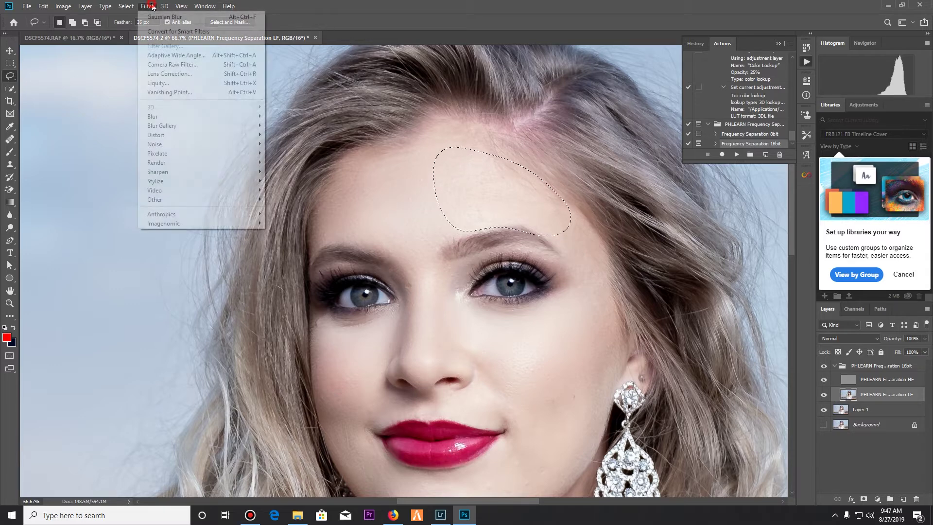
{"action": "left_click", "coordinate": [176, 17]}
Lasso the skin between the nose and the left corner of the woman's mouth and repeat the last Gaussian Blur on it
{"action": "left_click_drag", "start_coordinate": [545, 346], "coordinate": [502, 235]}
{"action": "left_click_drag", "start_coordinate": [517, 291], "coordinate": [512, 234]}
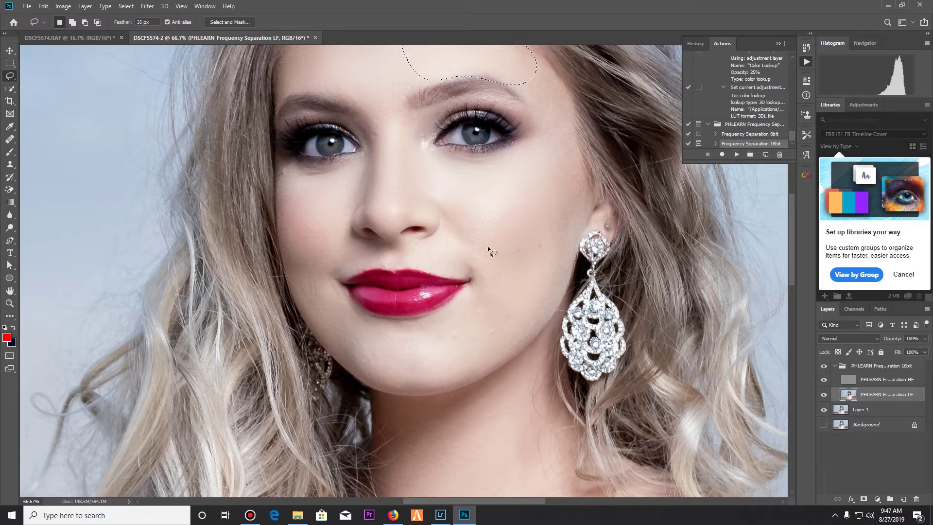
{"action": "mouse_move", "coordinate": [440, 196]}
{"action": "left_mouse_down"}
{"action": "mouse_move", "coordinate": [511, 257]}
{"action": "mouse_move", "coordinate": [433, 257]}
{"action": "mouse_move", "coordinate": [436, 210]}
{"action": "mouse_move", "coordinate": [457, 205]}
{"action": "left_mouse_up"}
{"action": "left_click", "coordinate": [148, 6]}
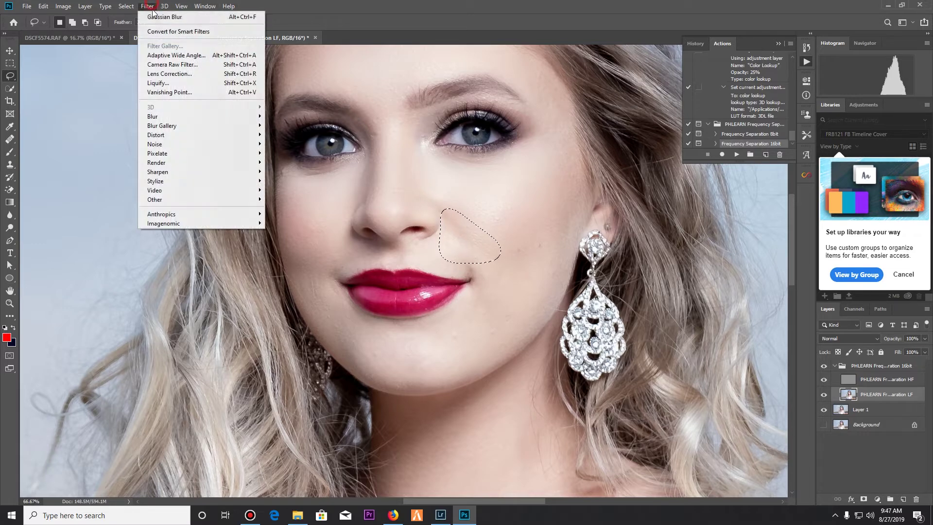
{"action": "left_click", "coordinate": [160, 18]}
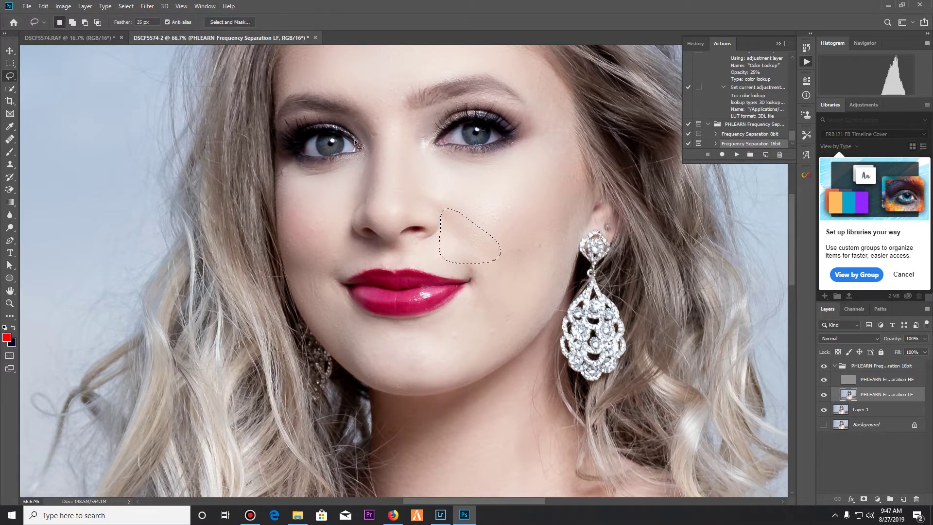
Lasso the woman's left shoulder and upper arm beside the lace strap and repeat the last Gaussian Blur on them
{"action": "left_click_drag", "start_coordinate": [488, 266], "coordinate": [434, 50]}
{"action": "left_click_drag", "start_coordinate": [512, 234], "coordinate": [368, 107]}
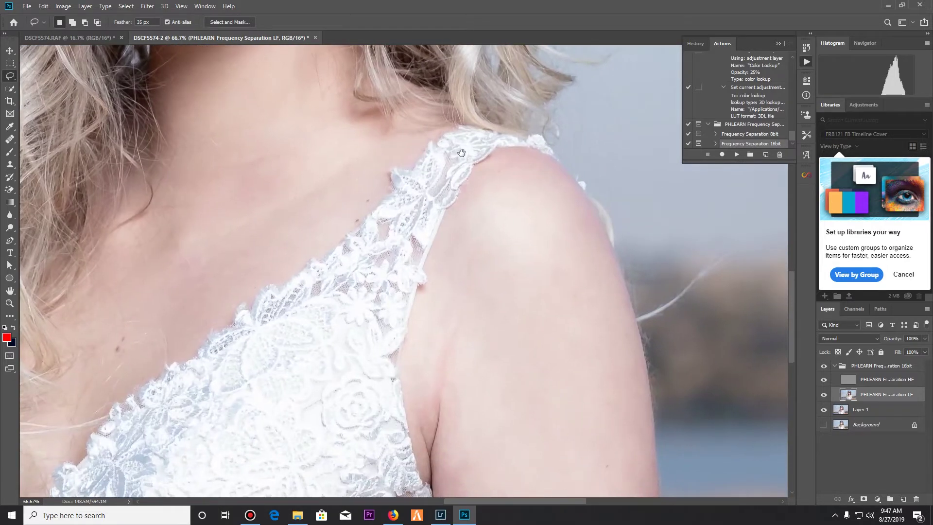
{"action": "mouse_move", "coordinate": [497, 164]}
{"action": "left_mouse_down"}
{"action": "mouse_move", "coordinate": [469, 190]}
{"action": "mouse_move", "coordinate": [442, 234]}
{"action": "mouse_move", "coordinate": [425, 348]}
{"action": "left_mouse_up"}
{"action": "left_click_drag", "start_coordinate": [450, 499], "coordinate": [573, 493]}
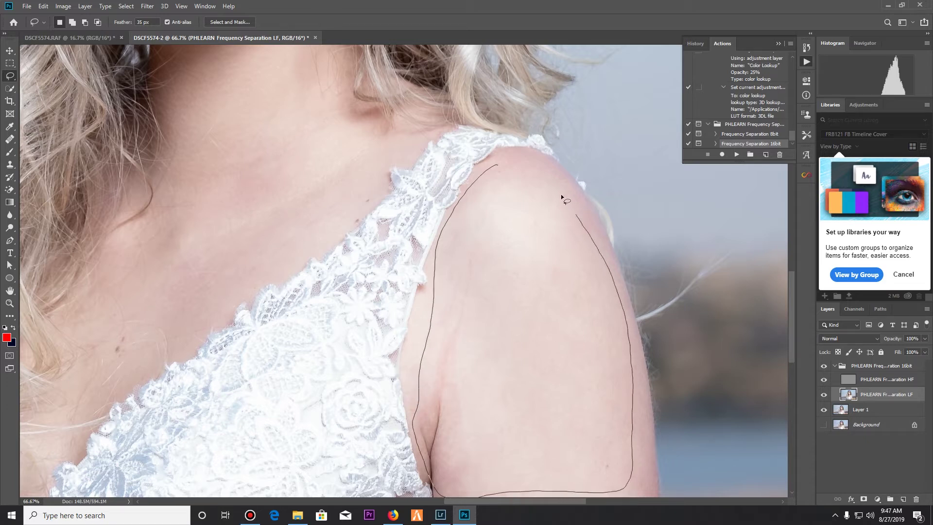
{"action": "left_click_drag", "start_coordinate": [496, 168], "coordinate": [495, 174]}
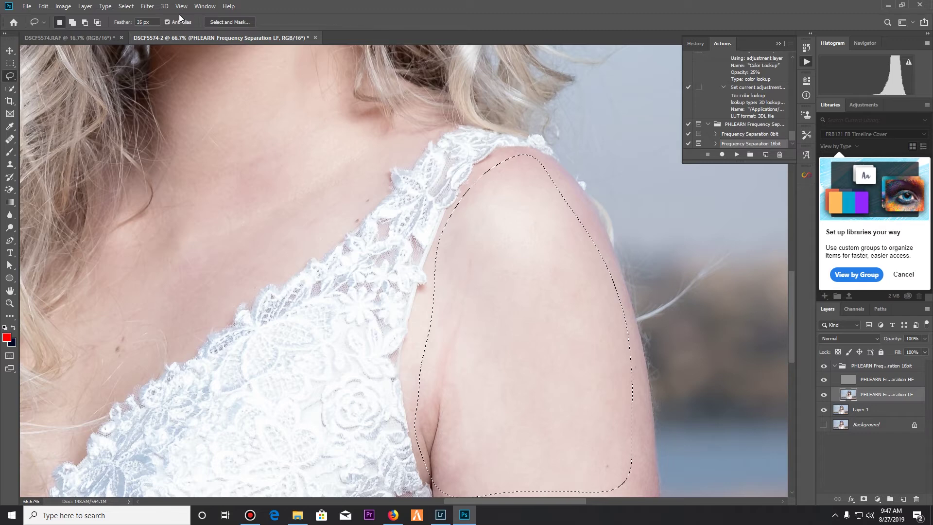
{"action": "left_click", "coordinate": [147, 6]}
{"action": "left_click", "coordinate": [152, 18]}
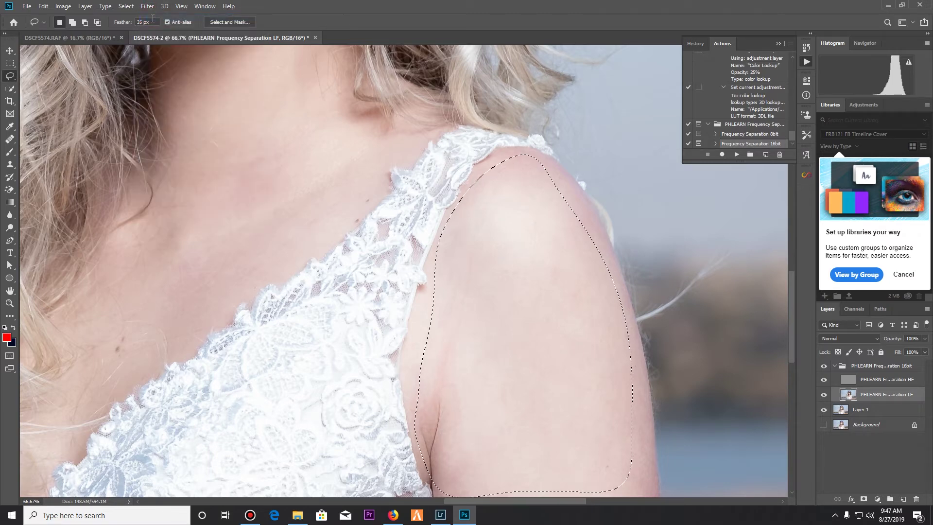
Lasso the chest skin above the lace neckline and repeat the last Gaussian Blur on it
{"action": "mouse_move", "coordinate": [267, 181]}
{"action": "left_mouse_down"}
{"action": "mouse_move", "coordinate": [466, 160]}
{"action": "mouse_move", "coordinate": [454, 196]}
{"action": "left_mouse_up"}
{"action": "left_click_drag", "start_coordinate": [589, 172], "coordinate": [474, 290]}
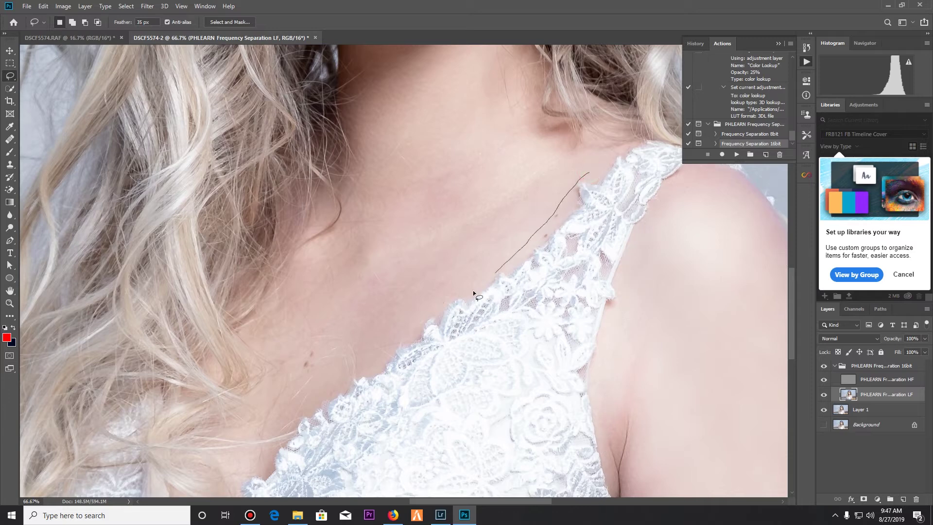
{"action": "left_click_drag", "start_coordinate": [305, 357], "coordinate": [281, 265]}
{"action": "left_click_drag", "start_coordinate": [559, 139], "coordinate": [584, 169]}
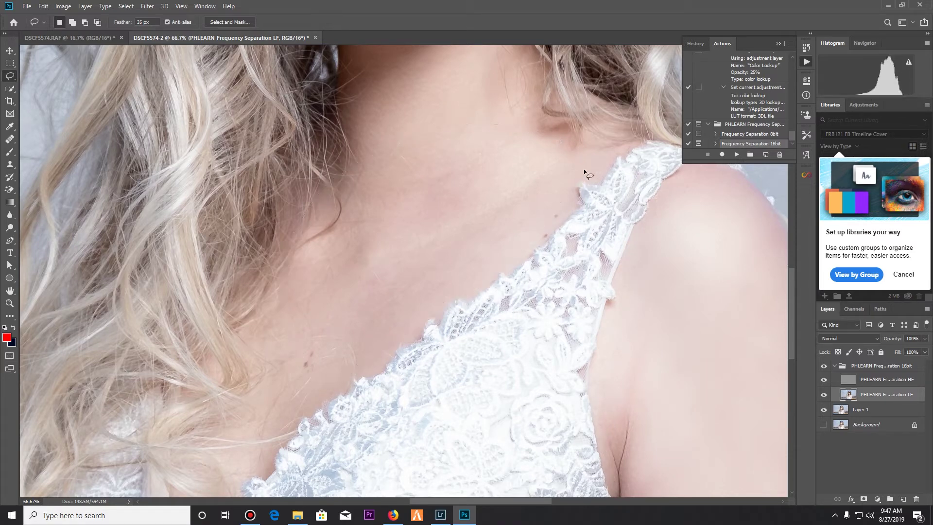
{"action": "left_click", "coordinate": [147, 6]}
{"action": "key", "text": "Escape"}
Lasso the neck below the chin and jaw and repeat the last Gaussian Blur on it
{"action": "left_click_drag", "start_coordinate": [396, 94], "coordinate": [388, 195]}
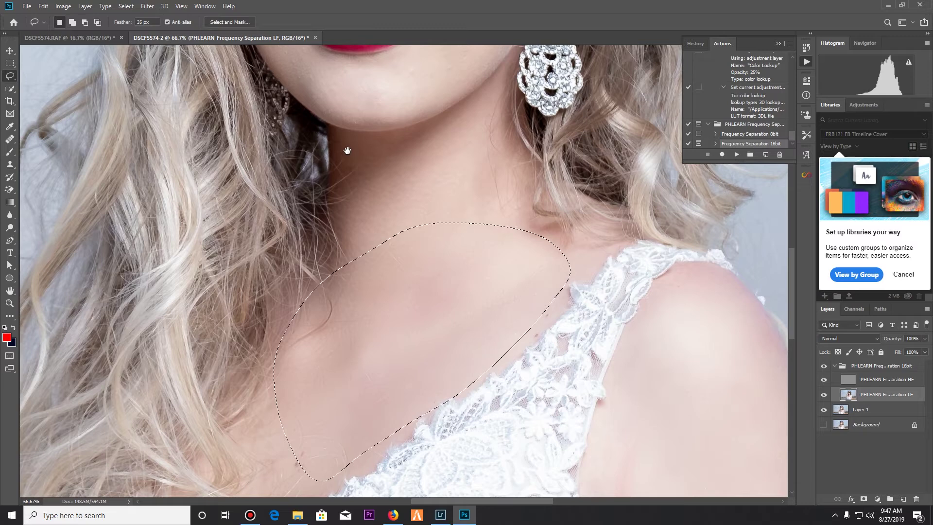
{"action": "left_click", "coordinate": [340, 137]}
{"action": "mouse_move", "coordinate": [339, 166]}
{"action": "left_mouse_down"}
{"action": "mouse_move", "coordinate": [345, 227]}
{"action": "mouse_move", "coordinate": [490, 231]}
{"action": "left_mouse_up"}
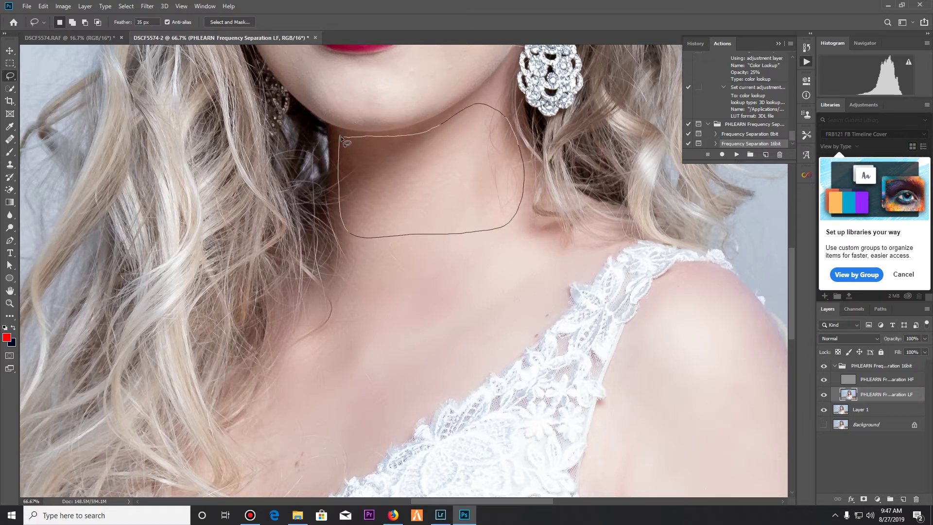
{"action": "left_click_drag", "start_coordinate": [340, 136], "coordinate": [340, 136]}
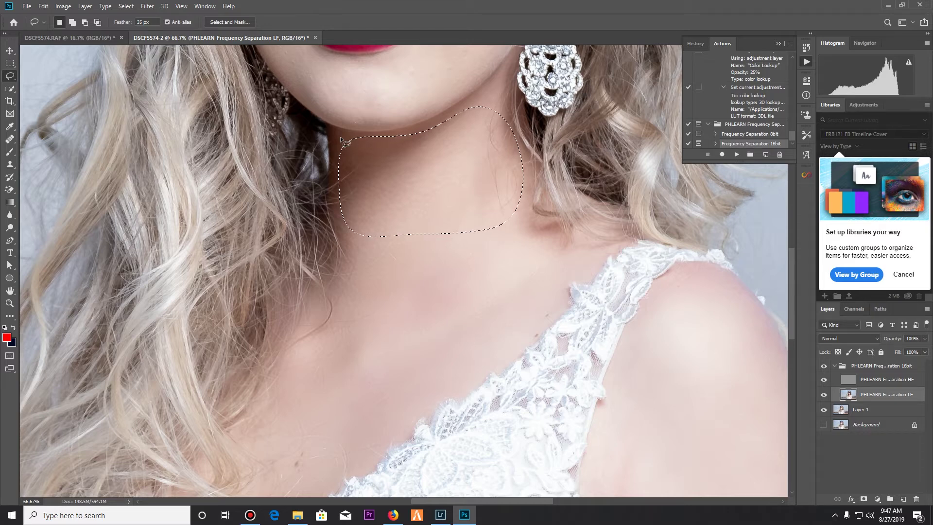
{"action": "left_click", "coordinate": [147, 6]}
{"action": "left_click", "coordinate": [166, 19]}
Lasso the chin area beneath the lips and repeat the last Gaussian Blur on it
{"action": "mouse_move", "coordinate": [437, 360]}
{"action": "left_mouse_down"}
{"action": "mouse_move", "coordinate": [480, 191]}
{"action": "mouse_move", "coordinate": [650, 121]}
{"action": "mouse_move", "coordinate": [633, 63]}
{"action": "mouse_move", "coordinate": [462, 316]}
{"action": "mouse_move", "coordinate": [436, 284]}
{"action": "left_mouse_up"}
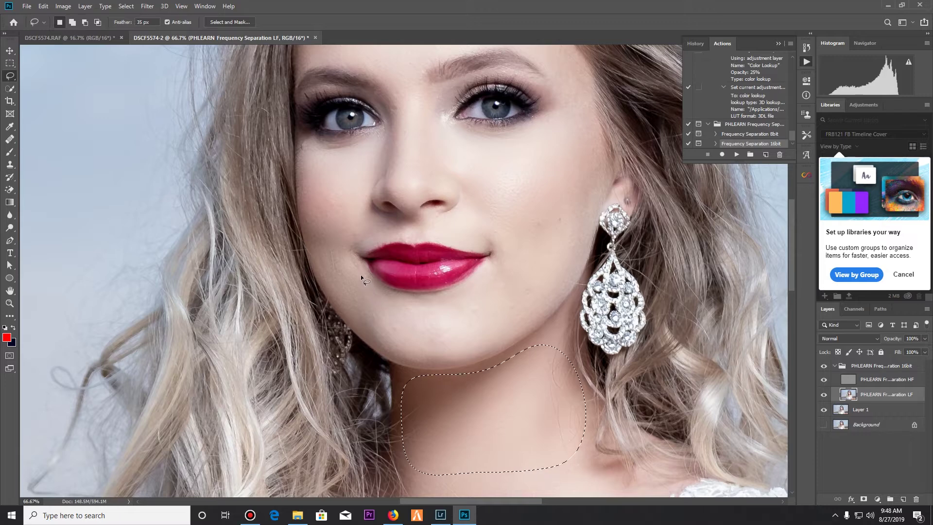
{"action": "mouse_move", "coordinate": [360, 267]}
{"action": "left_mouse_down"}
{"action": "mouse_move", "coordinate": [389, 298]}
{"action": "mouse_move", "coordinate": [437, 302]}
{"action": "left_mouse_up"}
{"action": "mouse_move", "coordinate": [515, 275]}
{"action": "left_mouse_down"}
{"action": "mouse_move", "coordinate": [540, 295]}
{"action": "mouse_move", "coordinate": [511, 341]}
{"action": "left_mouse_up"}
{"action": "left_click_drag", "start_coordinate": [345, 310], "coordinate": [362, 269]}
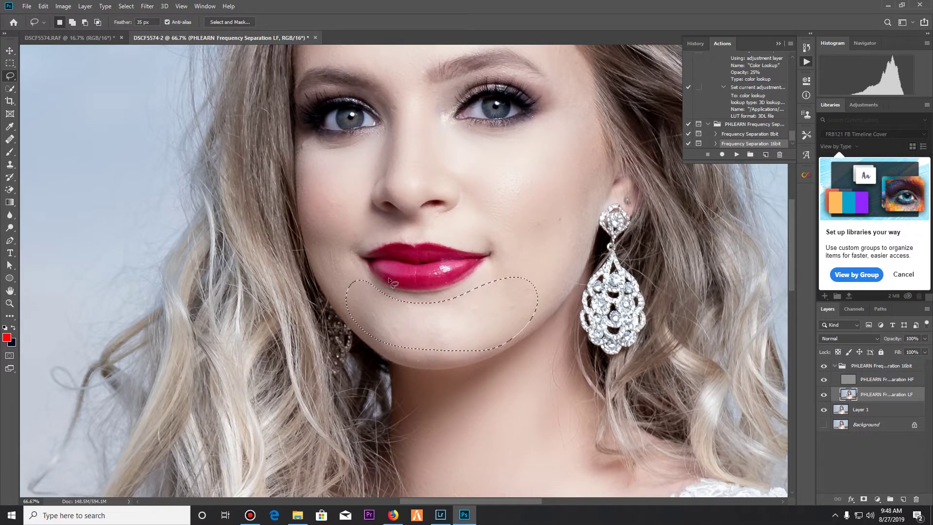
{"action": "left_click", "coordinate": [146, 6]}
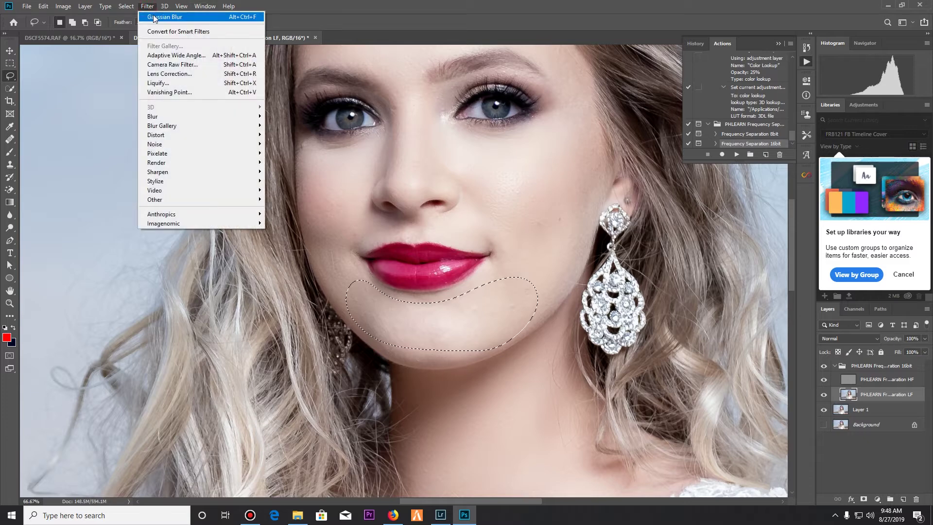
{"action": "left_click", "coordinate": [153, 17]}
Lasso the outer edge of the woman's left cheek beside the earring and repeat the last Gaussian Blur on it
{"action": "left_click_drag", "start_coordinate": [395, 94], "coordinate": [389, 208]}
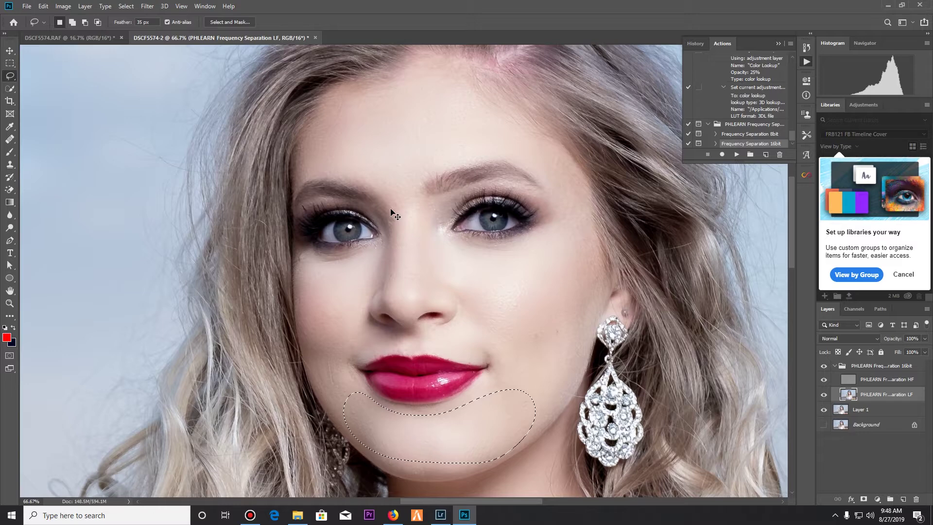
{"action": "left_click", "coordinate": [599, 257]}
{"action": "left_click_drag", "start_coordinate": [564, 311], "coordinate": [598, 258]}
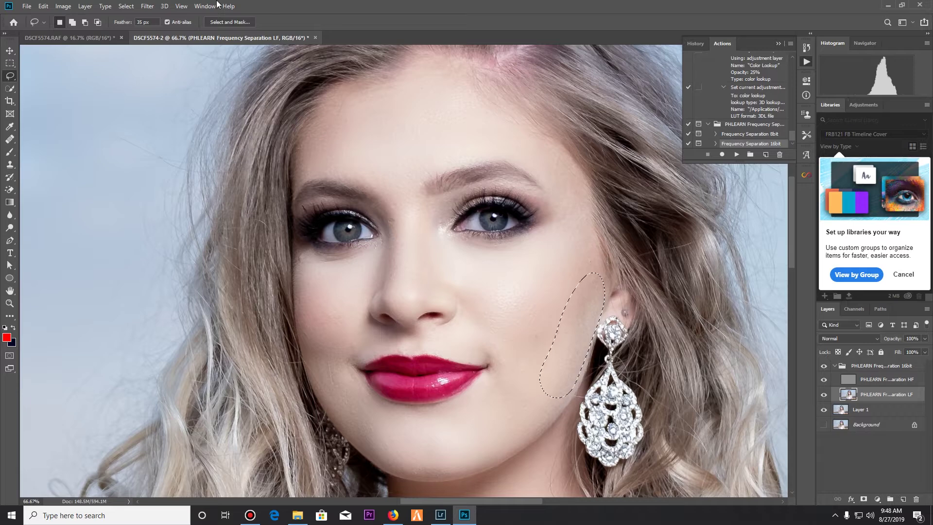
{"action": "left_click", "coordinate": [147, 5]}
{"action": "left_click", "coordinate": [156, 18]}
Toggle the visibility of the frequency separation group to compare the face before and after smoothing
{"action": "left_click_drag", "start_coordinate": [526, 227], "coordinate": [486, 129]}
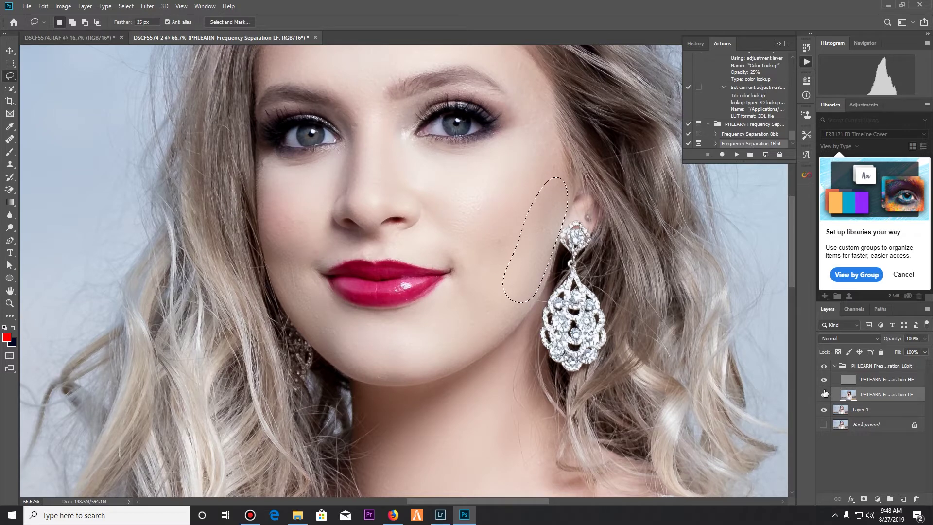
{"action": "left_click", "coordinate": [822, 365]}
{"action": "left_click", "coordinate": [822, 365]}
{"action": "left_click", "coordinate": [823, 364]}
{"action": "left_click", "coordinate": [822, 365]}
{"action": "left_click", "coordinate": [822, 365]}
{"action": "left_click", "coordinate": [823, 364]}
{"action": "left_click", "coordinate": [822, 364]}
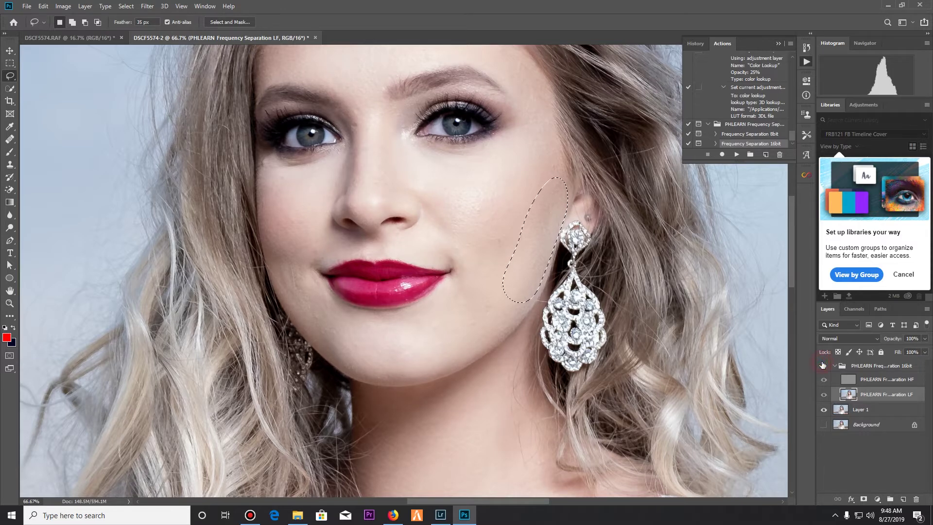
{"action": "left_click", "coordinate": [822, 364]}
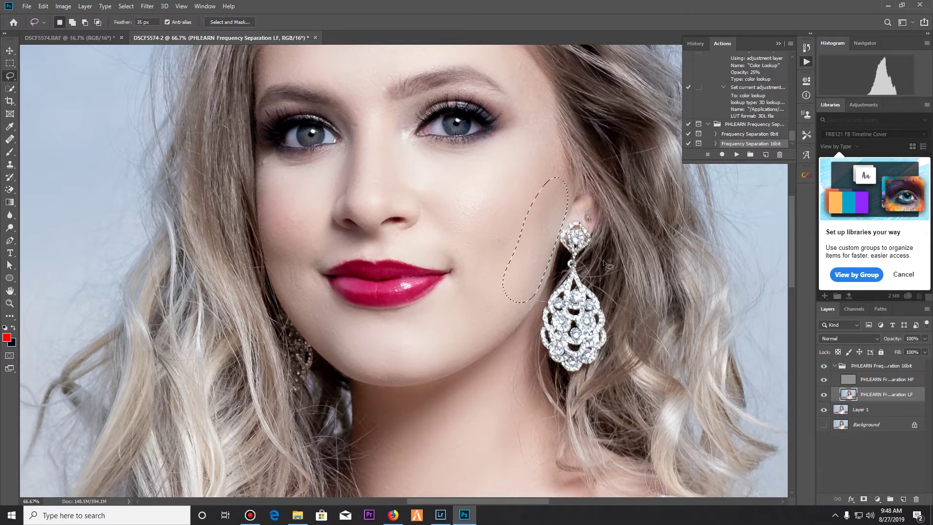
Deselect the cheek area and activate the Healing Brush on the frequency separation HF layer
{"action": "key", "text": "ctrl+d"}
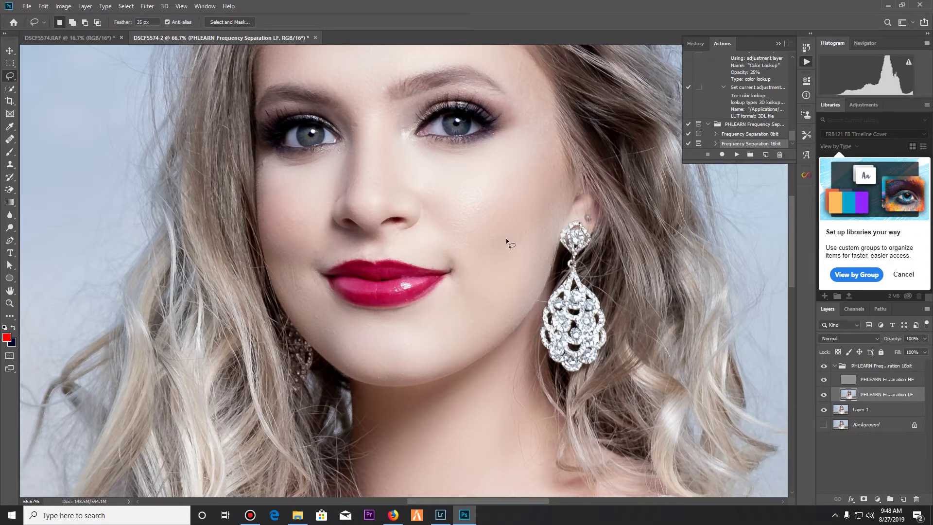
{"action": "left_click_drag", "start_coordinate": [407, 207], "coordinate": [424, 274]}
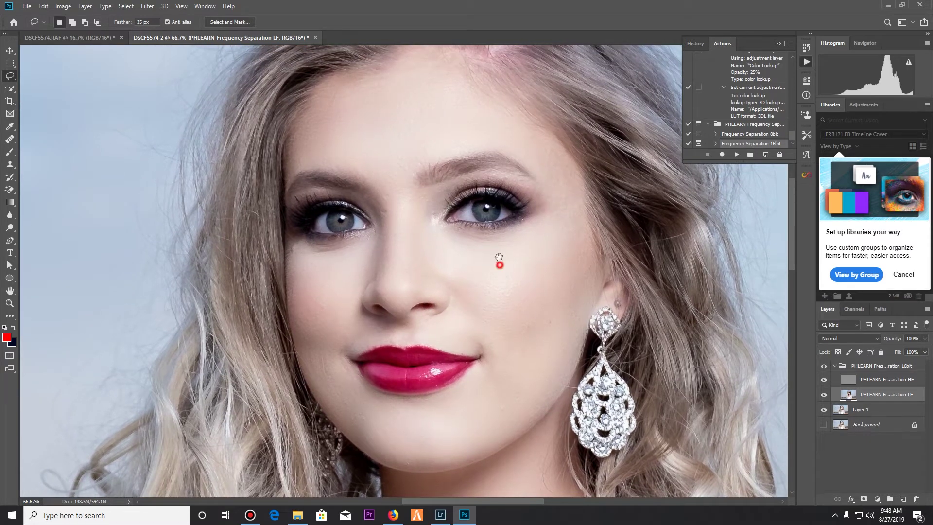
{"action": "left_click_drag", "start_coordinate": [500, 265], "coordinate": [496, 224]}
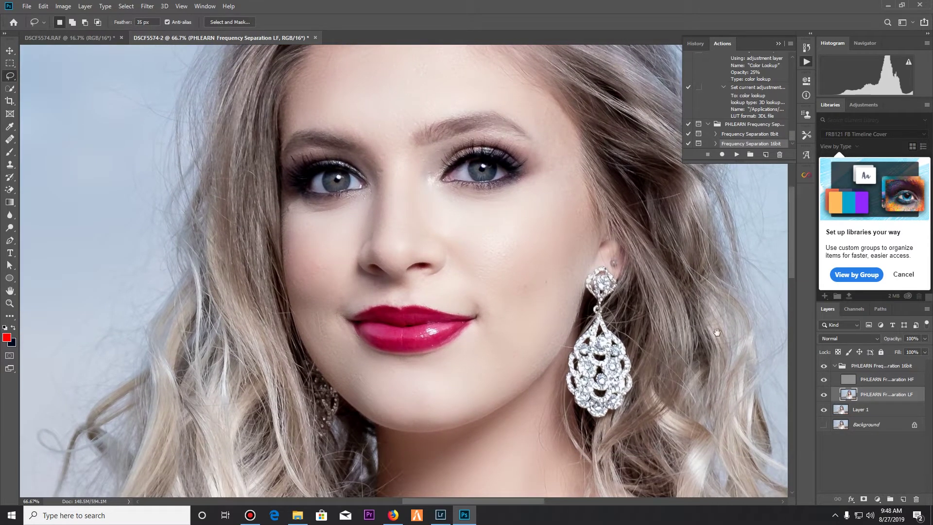
{"action": "left_click", "coordinate": [877, 383]}
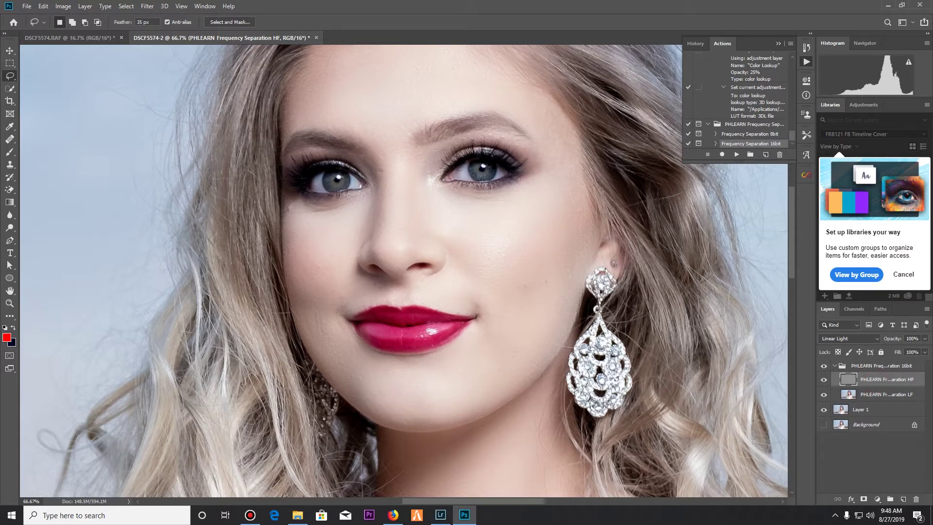
{"action": "left_click", "coordinate": [11, 141]}
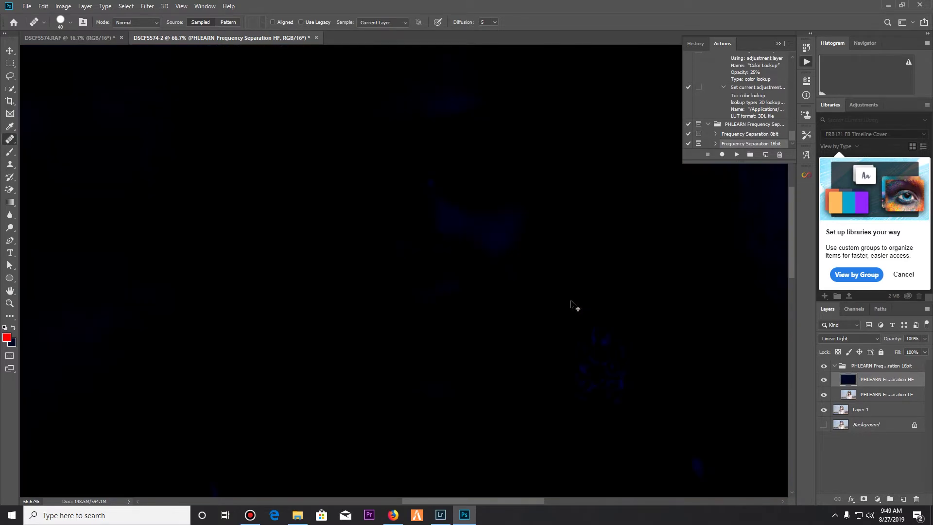
Set the Healing Brush size to 25 and heal the dark spot on the woman's left cheek beside the earring
{"action": "key", "text": "ctrl+1"}
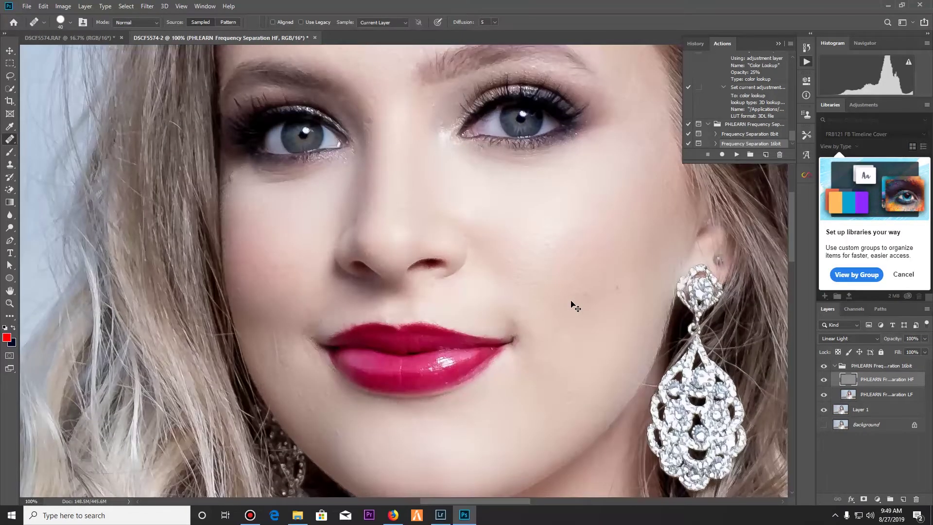
{"action": "key", "text": "ctrl+plus"}
{"action": "left_click_drag", "start_coordinate": [570, 300], "coordinate": [457, 268]}
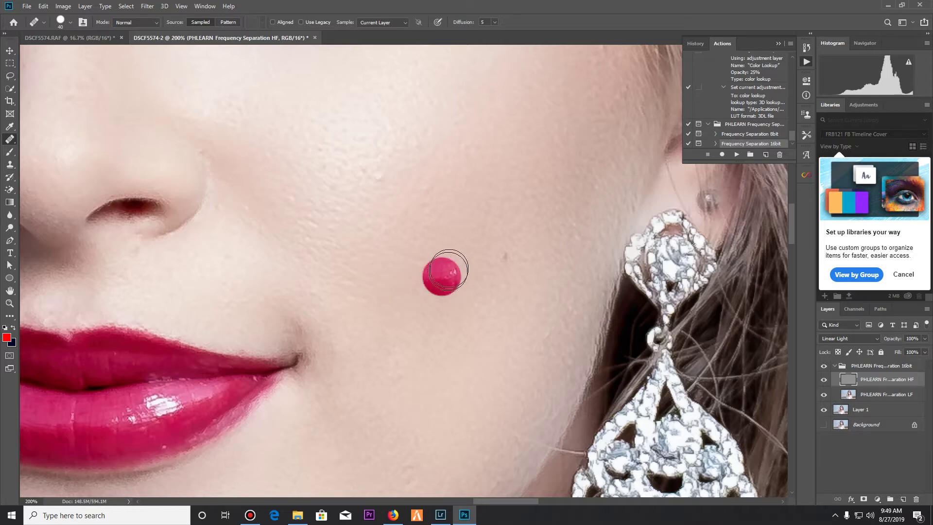
{"action": "key", "text": "bracketleft"}
{"action": "key", "text": "bracketleft"}
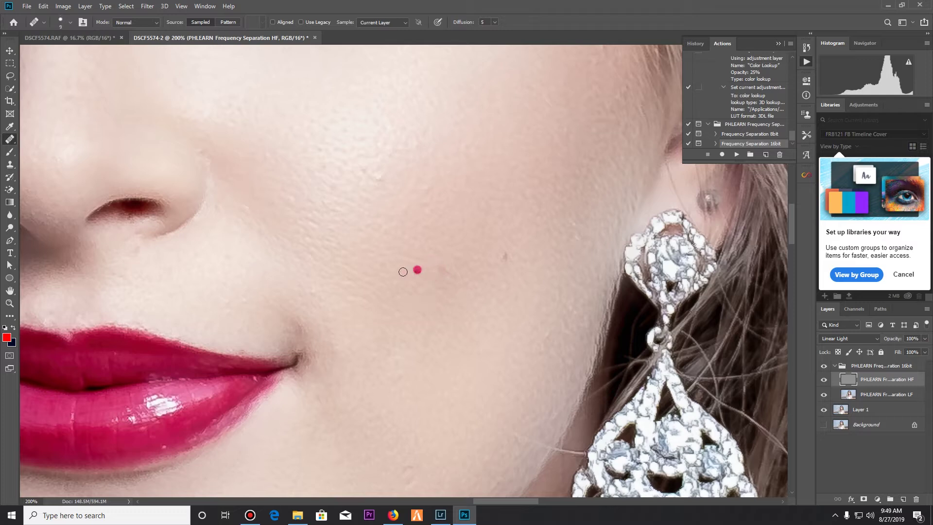
{"action": "key", "text": "bracketright"}
{"action": "key", "text": "bracketright"}
{"action": "key", "text": "bracketright"}
{"action": "left_click", "coordinate": [524, 242], "text": "alt"}
{"action": "left_click", "coordinate": [505, 251]}
Heal the small texture bumps on the woman's left cheek below the eye using nearby skin
{"action": "left_click_drag", "start_coordinate": [460, 160], "coordinate": [478, 250]}
{"action": "left_click", "coordinate": [443, 270], "text": "alt"}
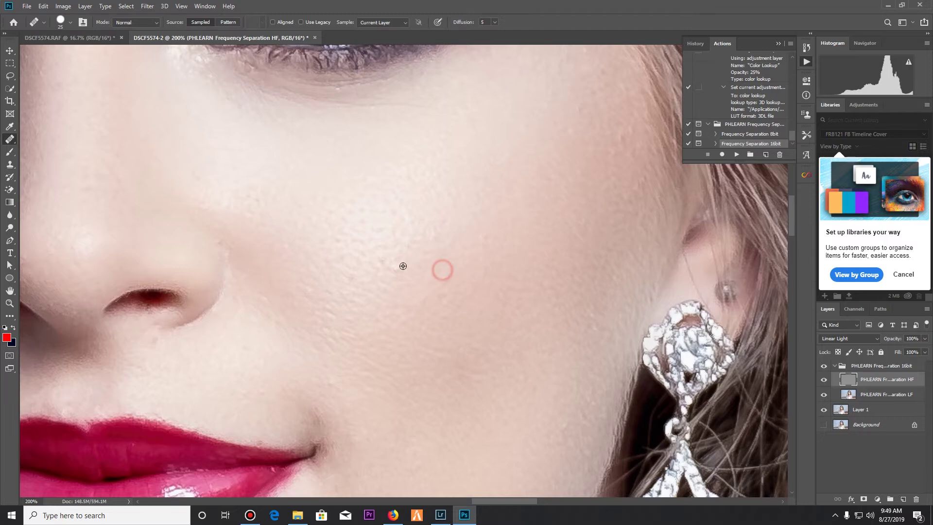
{"action": "left_click", "coordinate": [403, 265]}
{"action": "left_click", "coordinate": [500, 208]}
Heal the skin between the inner end of the woman's right eyebrow and the nose bridge
{"action": "mouse_move", "coordinate": [500, 208]}
{"action": "left_mouse_down"}
{"action": "mouse_move", "coordinate": [490, 187]}
{"action": "mouse_move", "coordinate": [451, 247]}
{"action": "mouse_move", "coordinate": [519, 300]}
{"action": "left_mouse_up"}
{"action": "left_click_drag", "start_coordinate": [422, 207], "coordinate": [534, 239]}
{"action": "left_click_drag", "start_coordinate": [394, 251], "coordinate": [642, 195]}
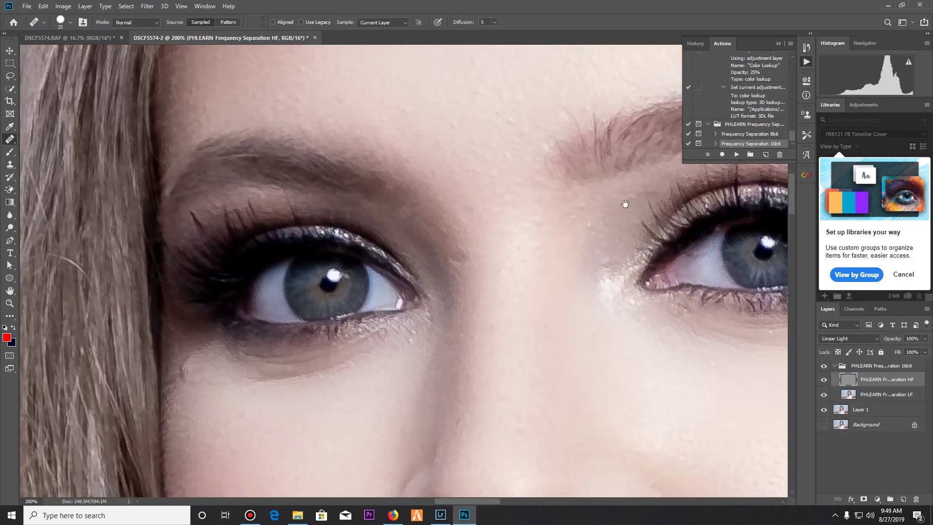
{"action": "left_click", "coordinate": [475, 236], "text": "alt"}
{"action": "left_click_drag", "start_coordinate": [467, 243], "coordinate": [456, 257]}
Heal the fine stray hair line on the woman's right cheek beside the corner of the mouth
{"action": "left_click_drag", "start_coordinate": [527, 298], "coordinate": [545, 217]}
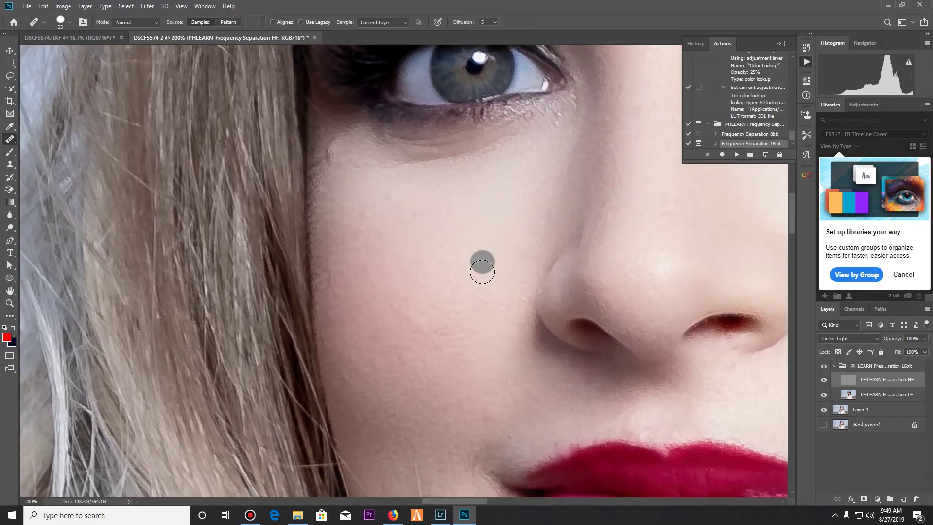
{"action": "left_click_drag", "start_coordinate": [477, 267], "coordinate": [479, 65]}
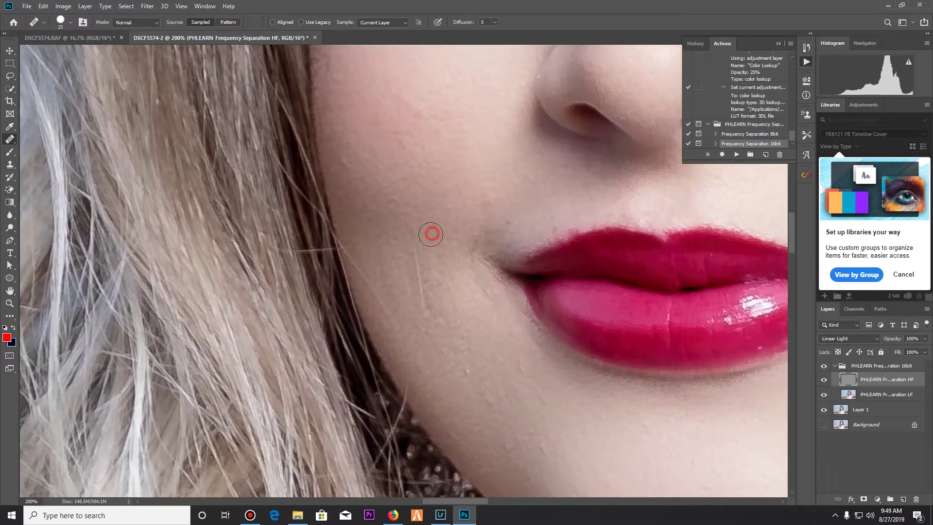
{"action": "left_click_drag", "start_coordinate": [419, 275], "coordinate": [424, 303]}
{"action": "mouse_move", "coordinate": [436, 233]}
{"action": "left_mouse_down"}
{"action": "mouse_move", "coordinate": [438, 215]}
{"action": "mouse_move", "coordinate": [471, 243]}
{"action": "left_mouse_up"}
{"action": "left_click", "coordinate": [442, 250]}
Heal the bumps on the woman's lower right cheek just below the corner of the mouth
{"action": "left_click_drag", "start_coordinate": [526, 325], "coordinate": [471, 227]}
{"action": "left_click", "coordinate": [473, 328], "text": "alt"}
{"action": "left_click", "coordinate": [417, 276]}
{"action": "left_click", "coordinate": [433, 296]}
{"action": "left_click", "coordinate": [450, 271]}
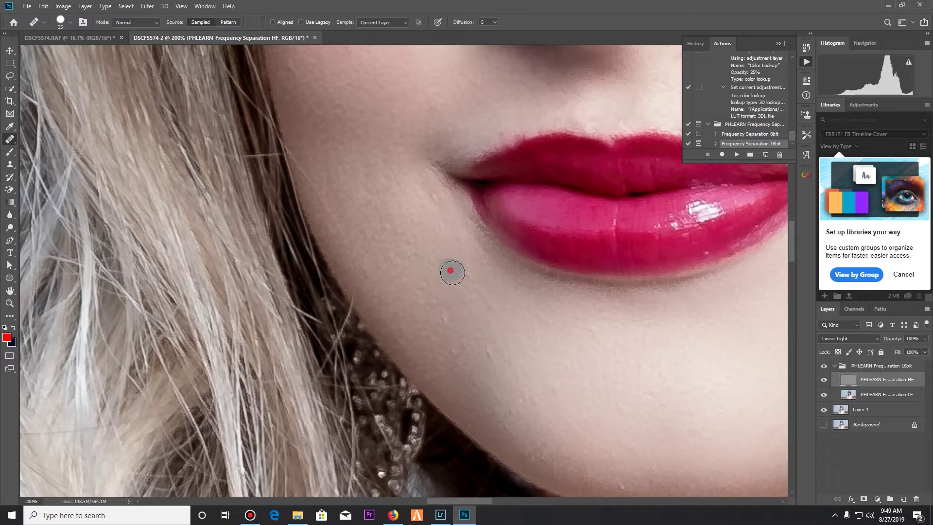
{"action": "left_click", "coordinate": [469, 292]}
Heal the bumps along the woman's right jaw toward the chin, resampling clean skin from the chin area
{"action": "left_click", "coordinate": [518, 332], "text": "alt"}
{"action": "left_click", "coordinate": [440, 319]}
{"action": "left_click", "coordinate": [531, 343], "text": "alt"}
{"action": "left_click", "coordinate": [491, 351]}
{"action": "left_click", "coordinate": [514, 358], "text": "alt"}
{"action": "left_click_drag", "start_coordinate": [462, 341], "coordinate": [457, 350]}
Heal the small blemishes across the centre and lower edge of the chin
{"action": "left_click_drag", "start_coordinate": [570, 352], "coordinate": [462, 235]}
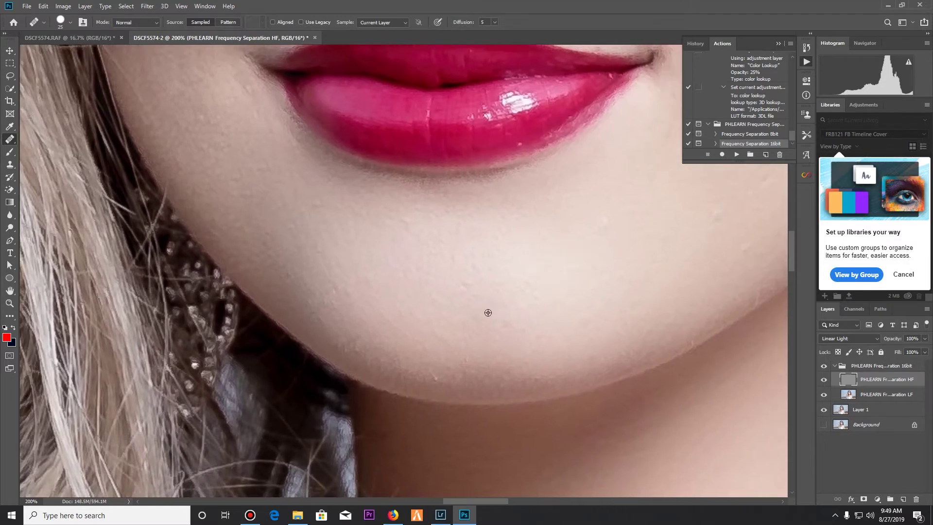
{"action": "left_click", "coordinate": [488, 313], "text": "alt"}
{"action": "left_click", "coordinate": [474, 280]}
{"action": "left_click", "coordinate": [417, 327]}
{"action": "left_click_drag", "start_coordinate": [574, 307], "coordinate": [525, 268]}
{"action": "left_click", "coordinate": [404, 306]}
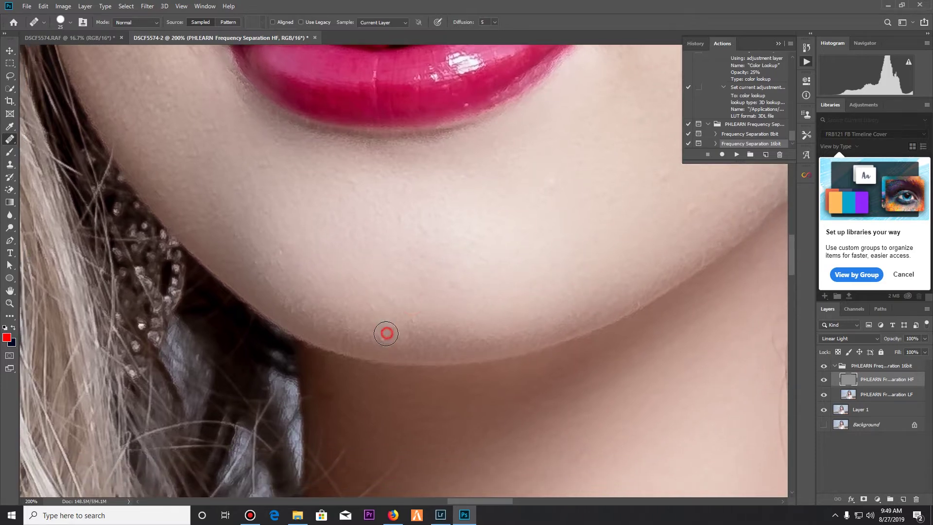
Heal the blemishes from the woman's left side of the chin up to her left jaw
{"action": "left_click_drag", "start_coordinate": [560, 229], "coordinate": [468, 293]}
{"action": "left_click", "coordinate": [535, 309], "text": "alt"}
{"action": "left_click", "coordinate": [529, 263]}
{"action": "left_click_drag", "start_coordinate": [615, 229], "coordinate": [512, 300]}
{"action": "left_click", "coordinate": [534, 247], "text": "alt"}
{"action": "left_click", "coordinate": [527, 294]}
Heal the rough skin texture on the woman's upper left cheek beside the nose
{"action": "left_click_drag", "start_coordinate": [546, 194], "coordinate": [512, 277]}
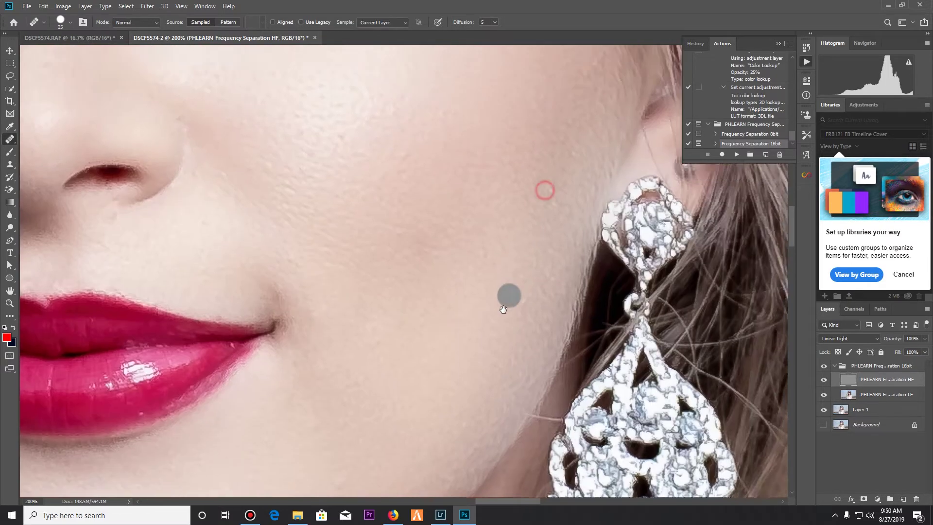
{"action": "left_click_drag", "start_coordinate": [530, 208], "coordinate": [625, 367]}
{"action": "left_click_drag", "start_coordinate": [446, 302], "coordinate": [537, 242]}
{"action": "left_click", "coordinate": [495, 246], "text": "alt"}
{"action": "left_click_drag", "start_coordinate": [477, 217], "coordinate": [447, 252]}
Heal the remaining small spots on the outer part of the woman's left cheek and around the eye
{"action": "mouse_move", "coordinate": [578, 227]}
{"action": "left_mouse_down"}
{"action": "mouse_move", "coordinate": [613, 296]}
{"action": "mouse_move", "coordinate": [439, 299]}
{"action": "mouse_move", "coordinate": [395, 318]}
{"action": "left_mouse_up"}
{"action": "left_click", "coordinate": [531, 250], "text": "alt"}
{"action": "left_click", "coordinate": [547, 255]}
{"action": "left_click", "coordinate": [506, 304]}
{"action": "left_click", "coordinate": [467, 234], "text": "alt"}
{"action": "left_click", "coordinate": [468, 285], "text": "alt"}
{"action": "left_click", "coordinate": [442, 178]}
{"action": "left_click", "coordinate": [421, 159]}
Heal the bumps between the eyebrows and across the lower forehead using sampled forehead skin
{"action": "left_click", "coordinate": [534, 231]}
{"action": "left_click_drag", "start_coordinate": [534, 241], "coordinate": [575, 202]}
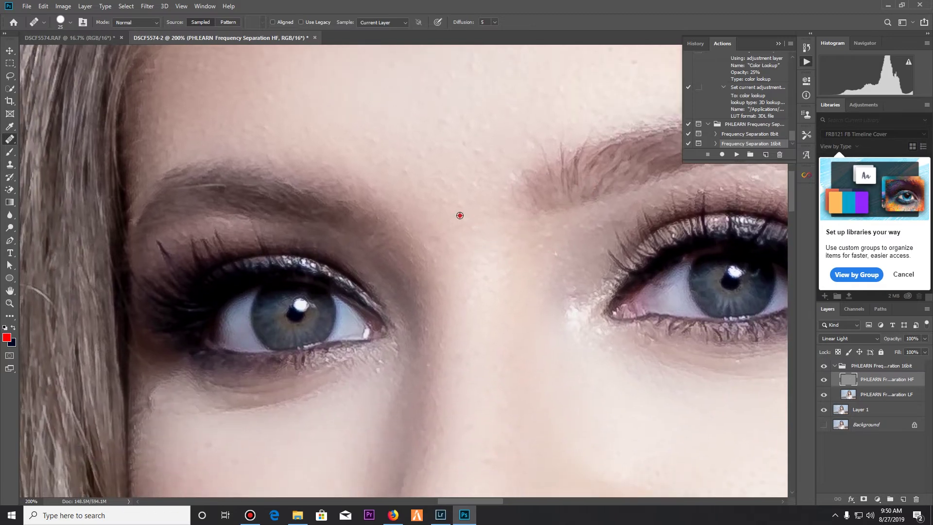
{"action": "left_click_drag", "start_coordinate": [432, 241], "coordinate": [437, 245]}
{"action": "left_click_drag", "start_coordinate": [473, 146], "coordinate": [509, 204]}
{"action": "left_click", "coordinate": [504, 226], "text": "alt"}
{"action": "left_click_drag", "start_coordinate": [450, 214], "coordinate": [448, 228]}
{"action": "left_click", "coordinate": [498, 216], "text": "alt"}
{"action": "left_click", "coordinate": [422, 196]}
{"action": "left_click_drag", "start_coordinate": [335, 166], "coordinate": [324, 182]}
{"action": "left_click", "coordinate": [381, 180]}
{"action": "left_click", "coordinate": [434, 172]}
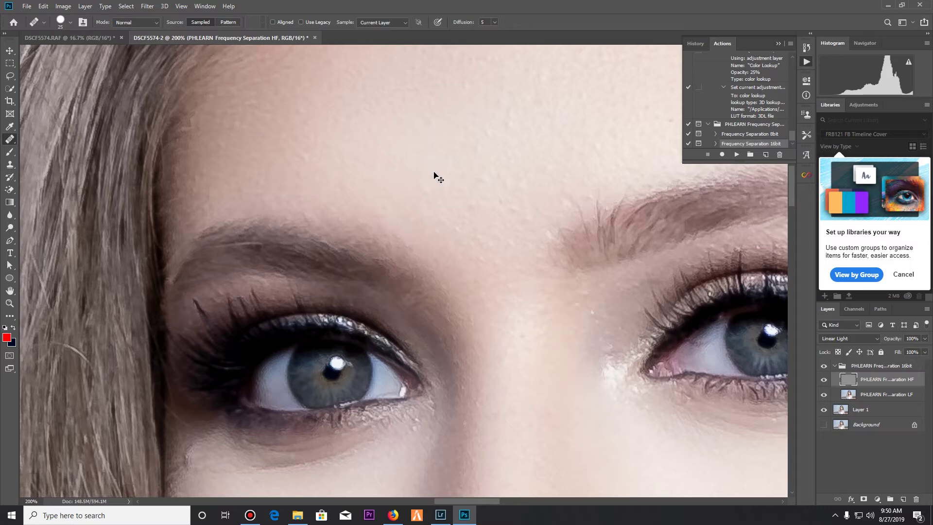
Heal the marks under the outer corner of the woman's right eye and on the cheek beneath it
{"action": "mouse_move", "coordinate": [433, 174]}
{"action": "left_mouse_down"}
{"action": "mouse_move", "coordinate": [625, 110]}
{"action": "mouse_move", "coordinate": [627, 60]}
{"action": "left_mouse_up"}
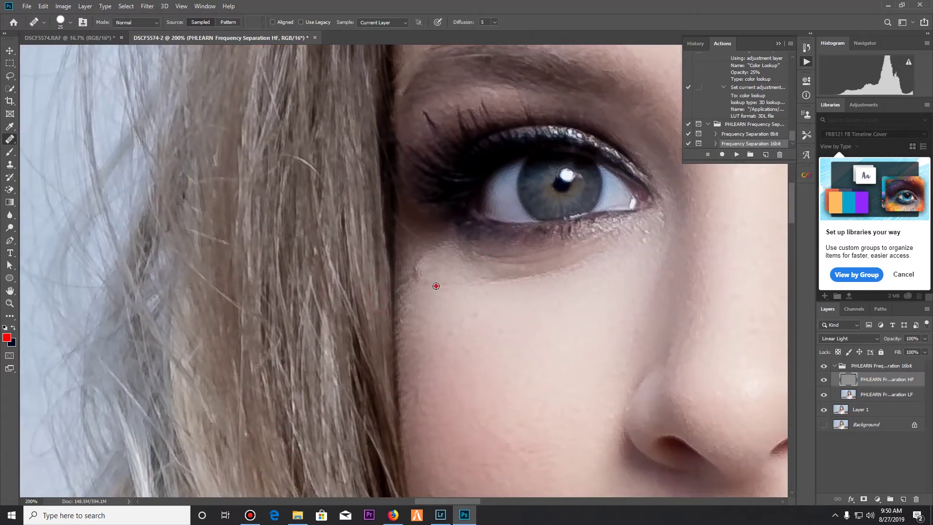
{"action": "left_click", "coordinate": [417, 257], "text": "alt"}
{"action": "left_click", "coordinate": [481, 312]}
{"action": "left_click", "coordinate": [563, 301]}
Heal the two small moles on the chest beside the lace shoulder strap
{"action": "key", "text": "ctrl+0"}
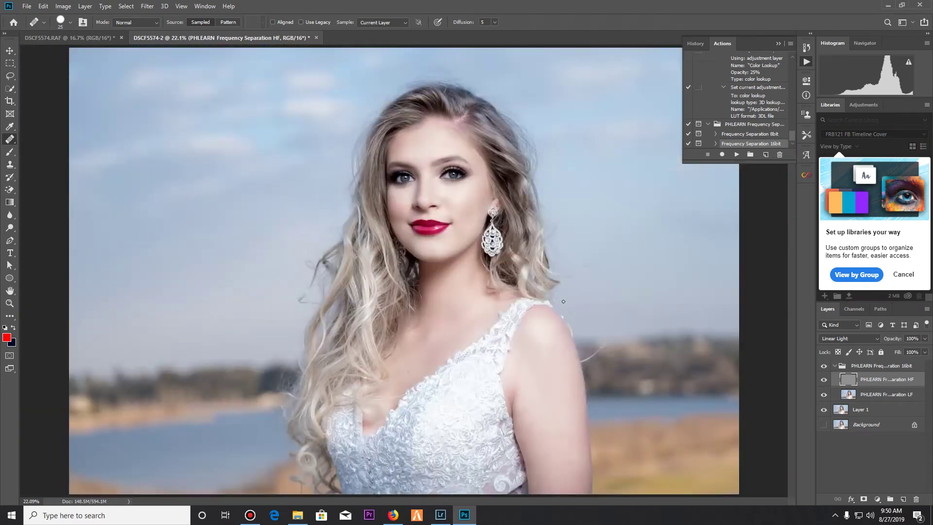
{"action": "scroll", "coordinate": [564, 305], "scroll_direction": "up", "scroll_amount": 8}
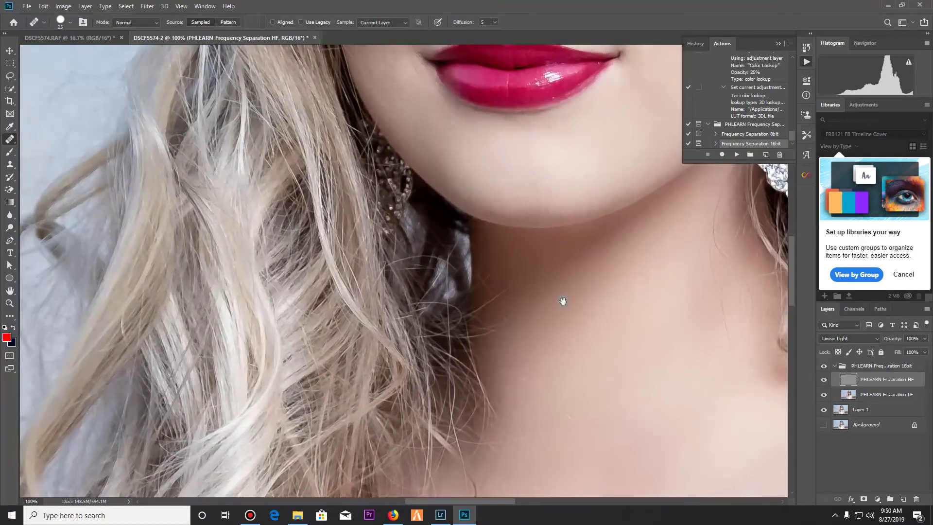
{"action": "mouse_move", "coordinate": [560, 302]}
{"action": "left_mouse_down"}
{"action": "mouse_move", "coordinate": [423, 270]}
{"action": "mouse_move", "coordinate": [262, 202]}
{"action": "left_mouse_up"}
{"action": "left_click_drag", "start_coordinate": [585, 265], "coordinate": [456, 211]}
{"action": "left_click", "coordinate": [531, 315]}
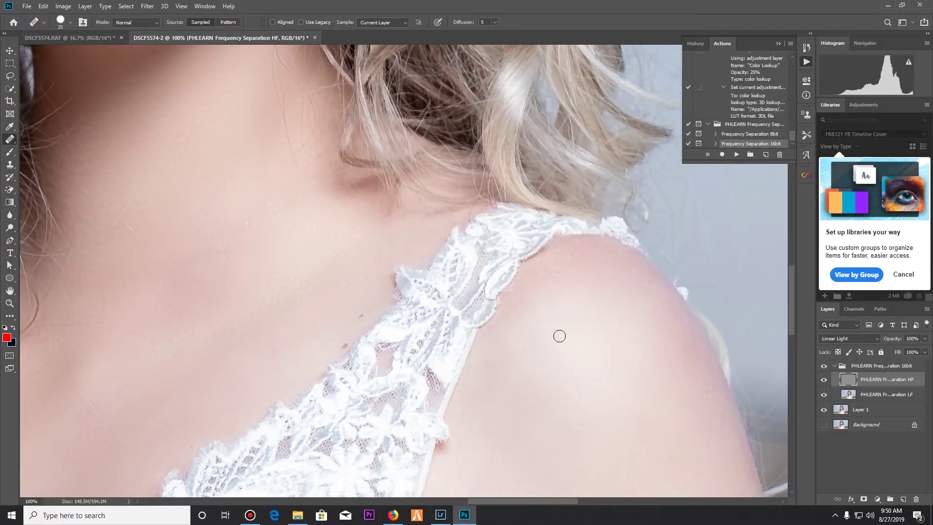
{"action": "left_click", "coordinate": [361, 316]}
{"action": "left_click", "coordinate": [343, 343]}
Heal the remaining texture marks on the chest along the lace neckline on the HF layer
{"action": "mouse_move", "coordinate": [344, 322]}
{"action": "left_mouse_down"}
{"action": "mouse_move", "coordinate": [343, 270]}
{"action": "mouse_move", "coordinate": [429, 258]}
{"action": "mouse_move", "coordinate": [481, 262]}
{"action": "left_mouse_up"}
{"action": "left_click", "coordinate": [511, 269]}
{"action": "left_click", "coordinate": [472, 276]}
{"action": "left_click", "coordinate": [487, 294]}
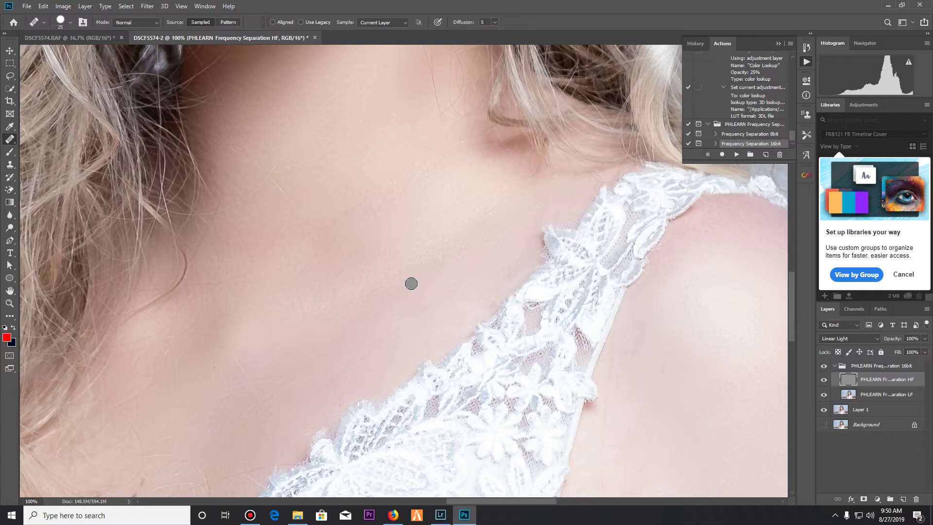
{"action": "left_click", "coordinate": [504, 293]}
{"action": "left_click", "coordinate": [508, 268]}
{"action": "left_click", "coordinate": [495, 296]}
{"action": "left_click", "coordinate": [489, 304]}
{"action": "left_click", "coordinate": [496, 286]}
{"action": "left_click", "coordinate": [471, 287]}
Activate the LF layer and heal the leftover discolouration on the chest beside the lace neckline
{"action": "left_click", "coordinate": [861, 395]}
{"action": "left_click", "coordinate": [466, 268]}
{"action": "left_click", "coordinate": [491, 262]}
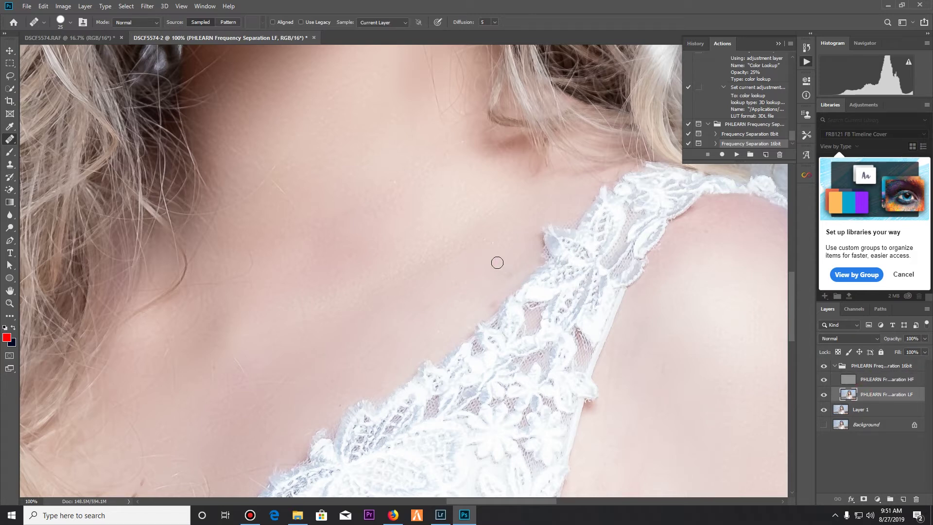
{"action": "left_click", "coordinate": [492, 262]}
{"action": "left_click", "coordinate": [485, 283]}
Heal the discoloured spots on the woman's upper arm on the LF layer
{"action": "mouse_move", "coordinate": [330, 171]}
{"action": "left_mouse_down"}
{"action": "mouse_move", "coordinate": [398, 275]}
{"action": "mouse_move", "coordinate": [424, 295]}
{"action": "left_mouse_up"}
{"action": "mouse_move", "coordinate": [417, 192]}
{"action": "left_mouse_down"}
{"action": "mouse_move", "coordinate": [395, 221]}
{"action": "mouse_move", "coordinate": [340, 233]}
{"action": "left_mouse_up"}
{"action": "scroll", "coordinate": [341, 218], "scroll_direction": "right", "scroll_amount": 4}
{"action": "scroll", "coordinate": [341, 219], "scroll_direction": "down", "scroll_amount": 10}
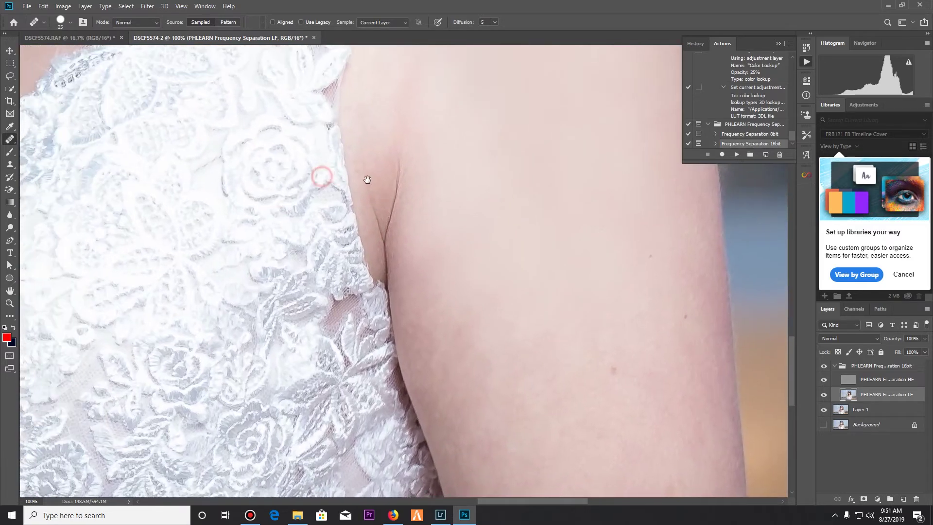
{"action": "left_click_drag", "start_coordinate": [367, 180], "coordinate": [333, 156]}
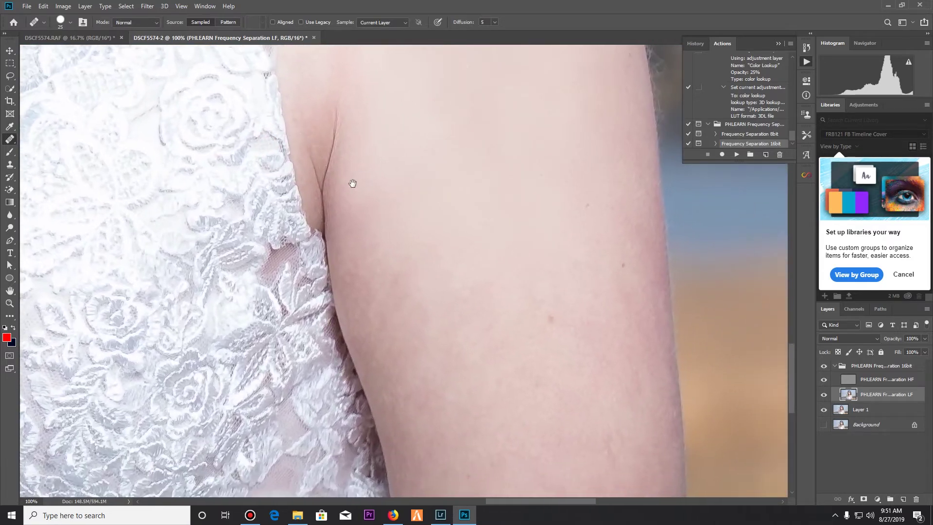
{"action": "left_click_drag", "start_coordinate": [542, 308], "coordinate": [465, 225]}
{"action": "left_click_drag", "start_coordinate": [474, 261], "coordinate": [476, 260]}
{"action": "left_click", "coordinate": [496, 280], "text": "alt"}
{"action": "left_click", "coordinate": [460, 282]}
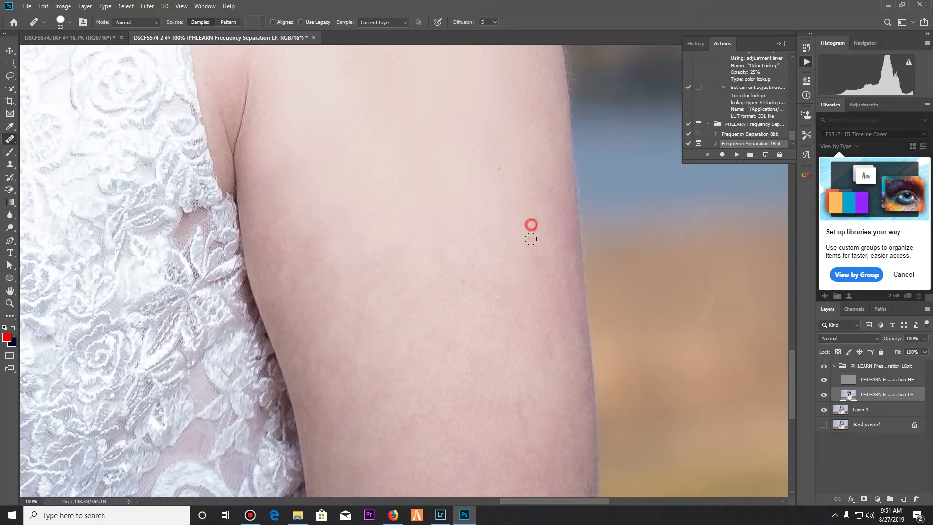
Switch to the HF layer and heal the small dark spots on the woman's upper arm
{"action": "key", "text": "alt+bracketright"}
{"action": "left_click", "coordinate": [464, 282]}
{"action": "left_click", "coordinate": [511, 260], "text": "alt"}
{"action": "left_click", "coordinate": [537, 223]}
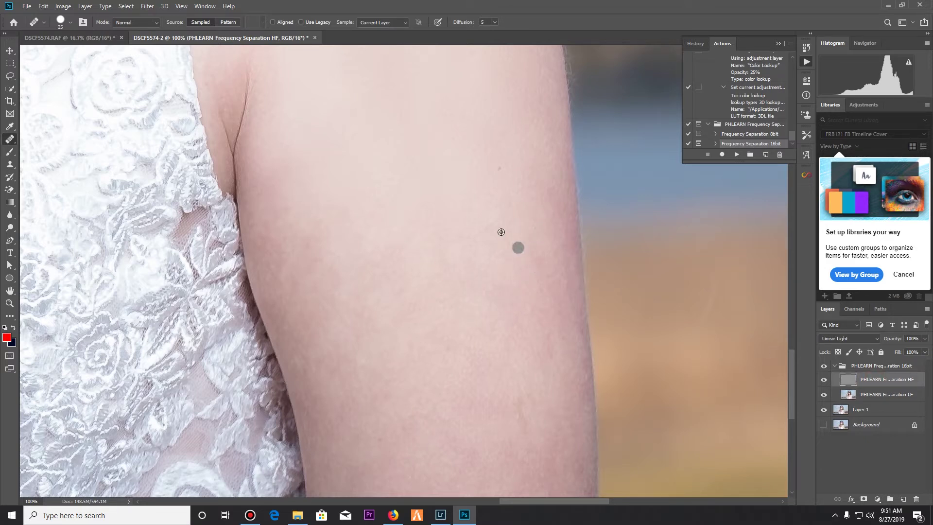
{"action": "left_click", "coordinate": [499, 167]}
{"action": "left_click", "coordinate": [509, 190]}
Heal the small mark on the chest between the long hair and the lace neckline on the HF layer
{"action": "mouse_move", "coordinate": [438, 215]}
{"action": "left_mouse_down"}
{"action": "mouse_move", "coordinate": [560, 106]}
{"action": "mouse_move", "coordinate": [576, 78]}
{"action": "left_mouse_up"}
{"action": "left_click_drag", "start_coordinate": [527, 202], "coordinate": [681, 296]}
{"action": "left_click_drag", "start_coordinate": [431, 208], "coordinate": [700, 215]}
{"action": "left_click_drag", "start_coordinate": [538, 219], "coordinate": [389, 396]}
{"action": "left_click_drag", "start_coordinate": [501, 279], "coordinate": [452, 298]}
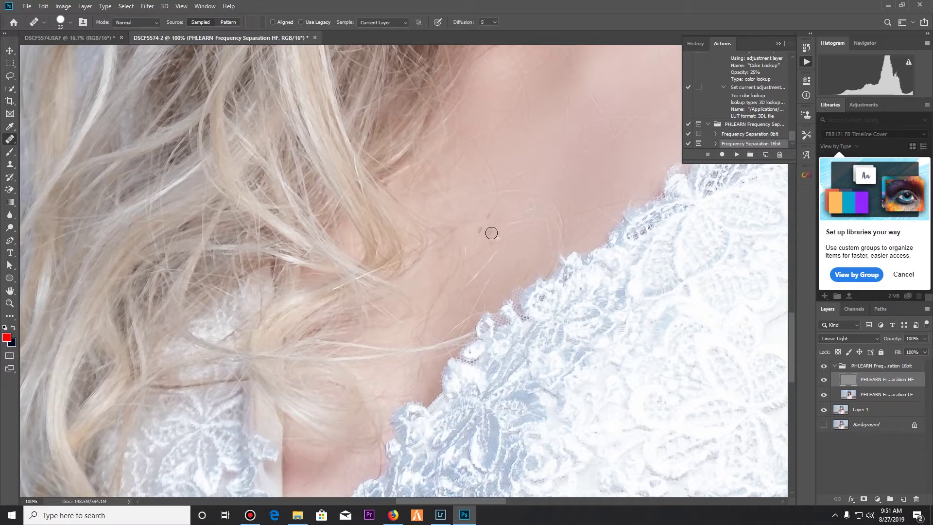
{"action": "left_click", "coordinate": [544, 168], "text": "alt"}
{"action": "left_click", "coordinate": [484, 227]}
Activate the LF layer and heal the dark spot on the chest beside the hair
{"action": "left_click", "coordinate": [864, 395]}
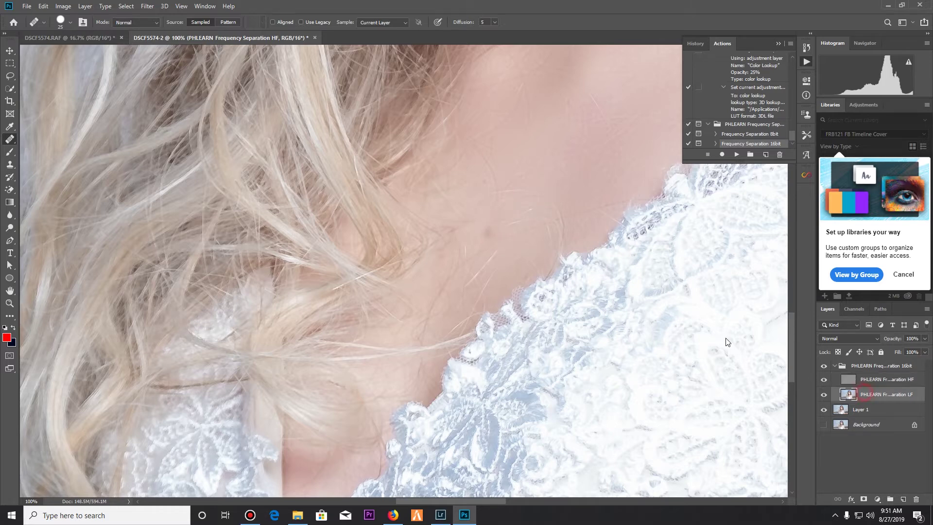
{"action": "left_click", "coordinate": [487, 228]}
{"action": "left_click", "coordinate": [483, 179]}
Select the frequency separation group with its HF and LF layers and merge them into one layer
{"action": "key", "text": "ctrl+minus"}
{"action": "key", "text": "ctrl+minus"}
{"action": "key", "text": "ctrl+minus"}
{"action": "key", "text": "ctrl+minus"}
{"action": "key", "text": "ctrl+minus"}
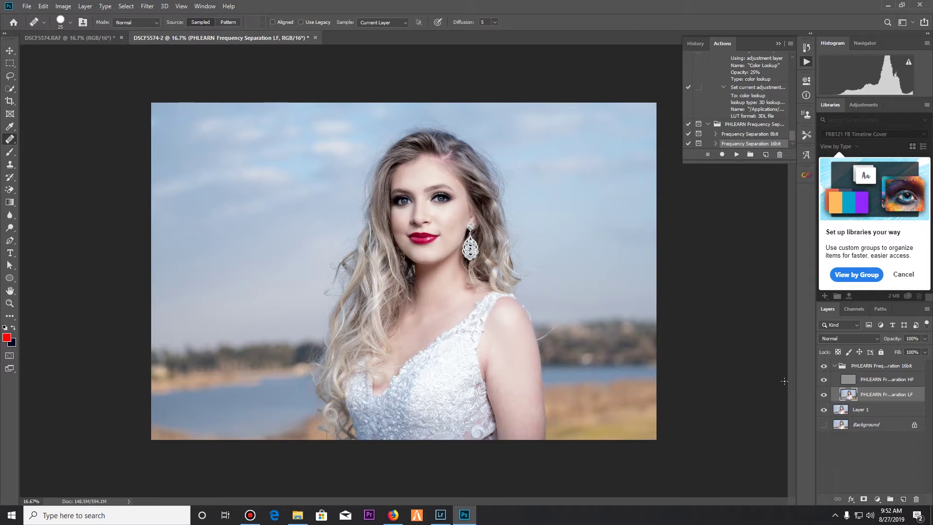
{"action": "left_click", "coordinate": [881, 370]}
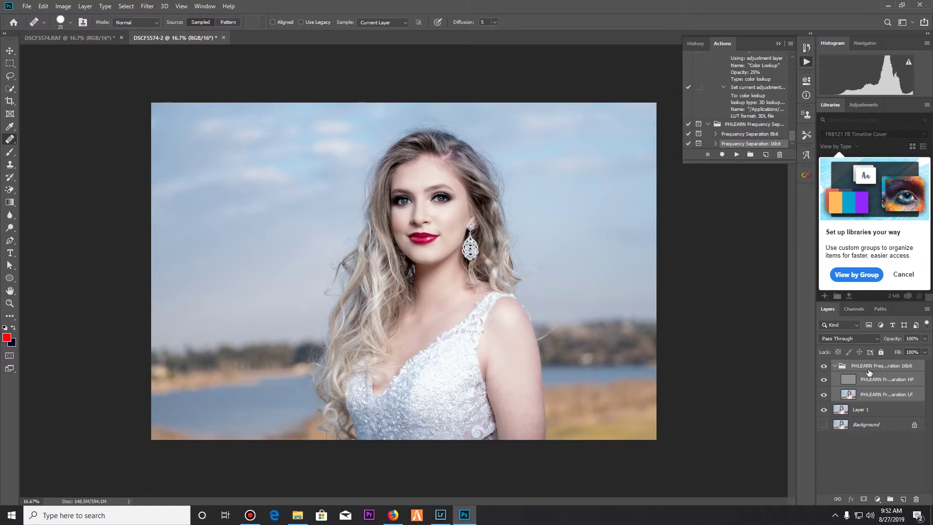
{"action": "right_click", "coordinate": [870, 371]}
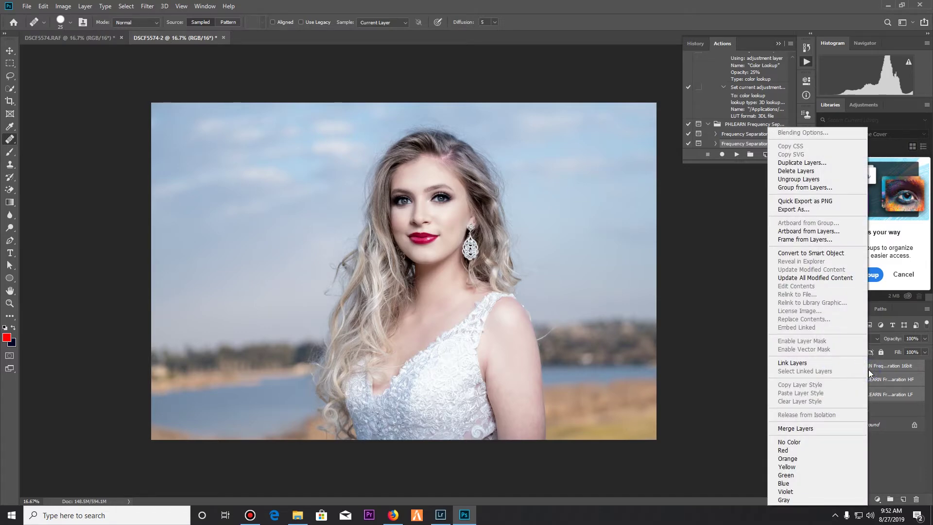
{"action": "left_click", "coordinate": [810, 428]}
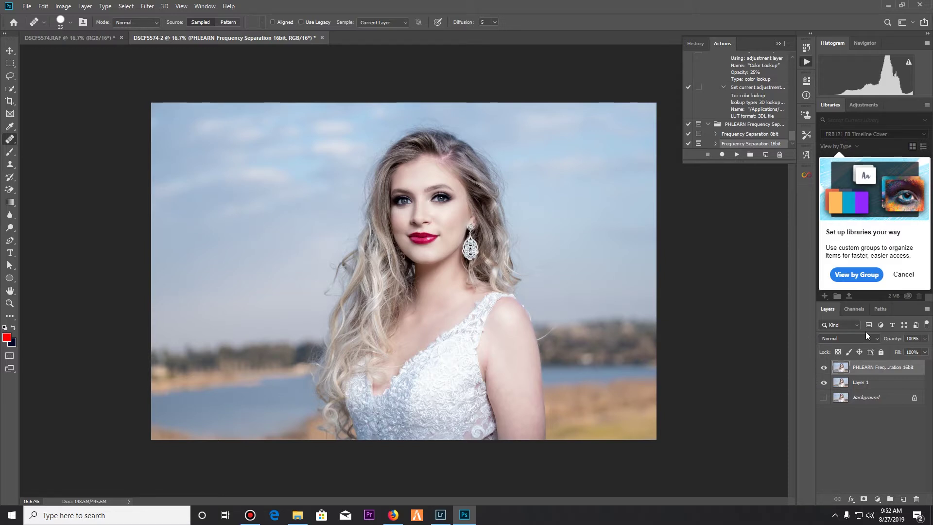
Hide Layer 1, show the Background, and toggle the merged layer's visibility to compare the retouch with the original
{"action": "left_click", "coordinate": [824, 383]}
{"action": "left_click", "coordinate": [824, 396]}
{"action": "left_click", "coordinate": [824, 369]}
{"action": "left_click", "coordinate": [824, 368]}
{"action": "key", "text": "ctrl+plus"}
{"action": "key", "text": "ctrl+plus"}
{"action": "key", "text": "ctrl+plus"}
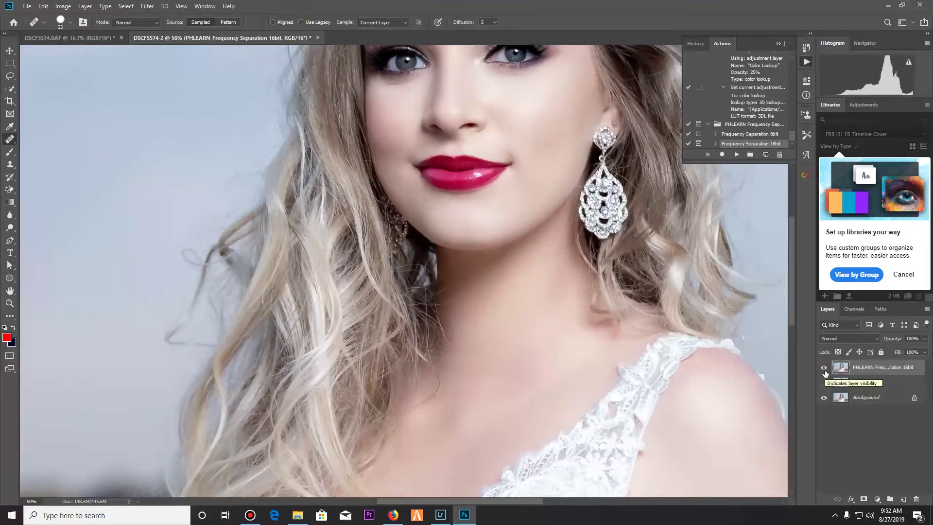
Compare the face before and after the retouch by toggling the merged frequency separation layer's visibility
{"action": "left_click_drag", "start_coordinate": [703, 245], "coordinate": [631, 352]}
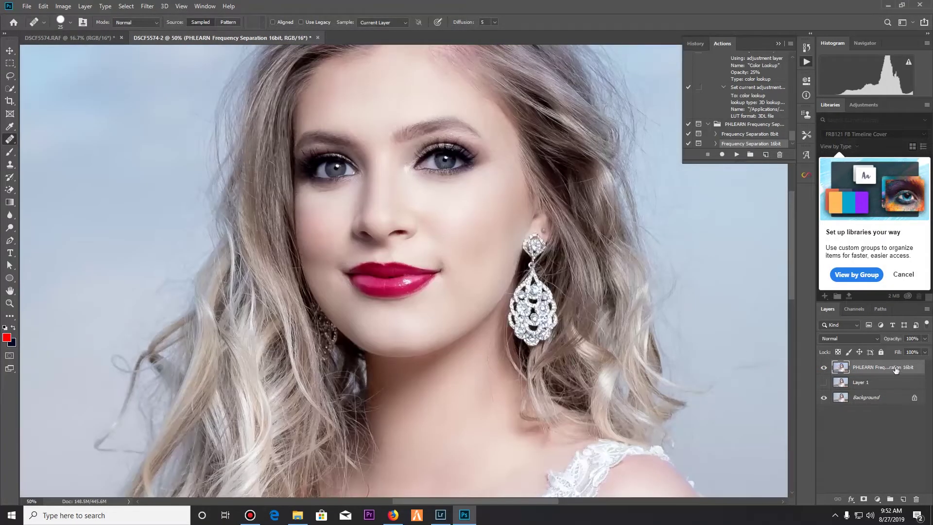
{"action": "left_click", "coordinate": [823, 369]}
{"action": "left_click", "coordinate": [823, 368]}
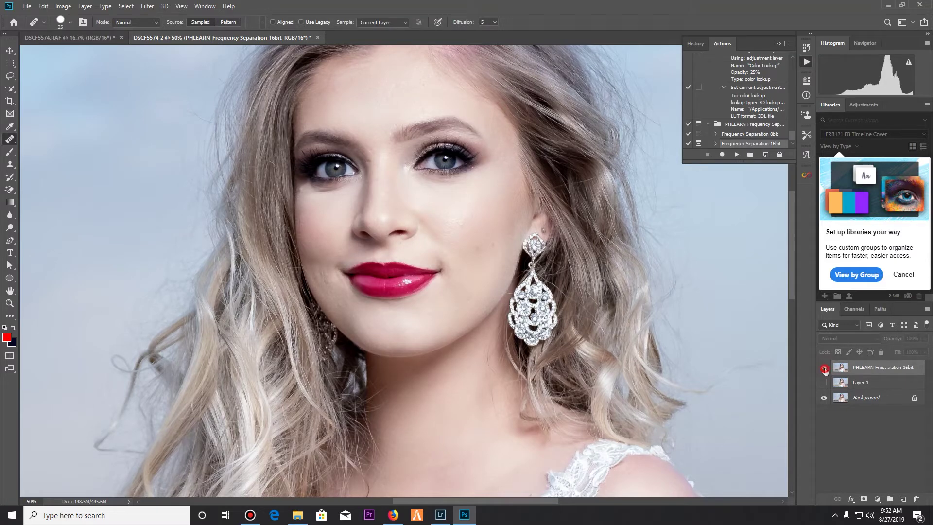
{"action": "left_click", "coordinate": [824, 368]}
{"action": "left_click", "coordinate": [823, 369]}
{"action": "left_click", "coordinate": [823, 369]}
{"action": "left_click", "coordinate": [823, 368]}
Compare the chest and shoulder skin with and without the merged retouch layer, ending on the whole photo
{"action": "left_click_drag", "start_coordinate": [677, 381], "coordinate": [612, 189]}
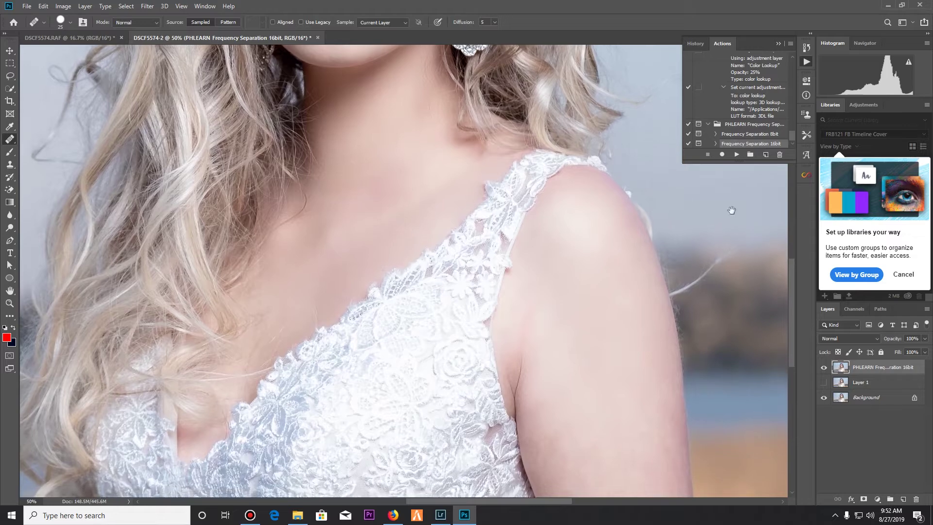
{"action": "left_click", "coordinate": [824, 368]}
{"action": "left_click", "coordinate": [824, 368]}
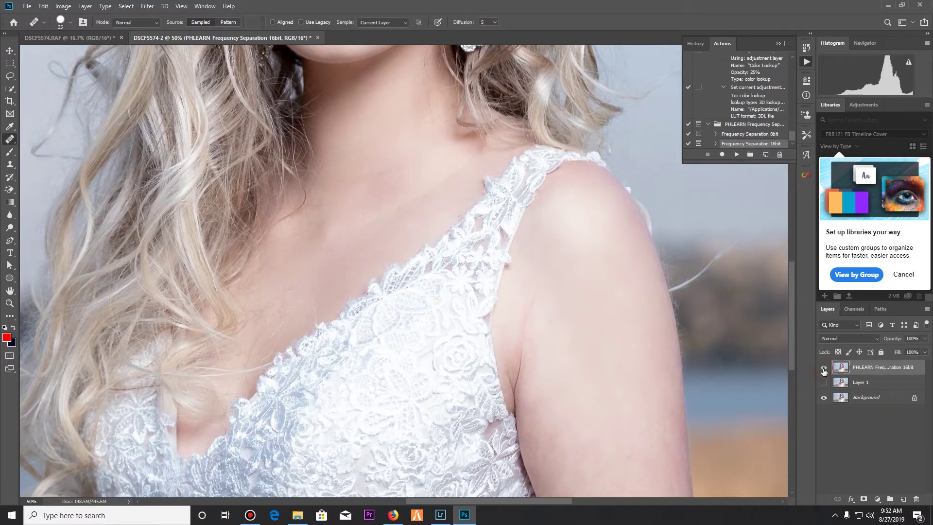
{"action": "scroll", "coordinate": [666, 265], "scroll_direction": "down", "scroll_amount": 3}
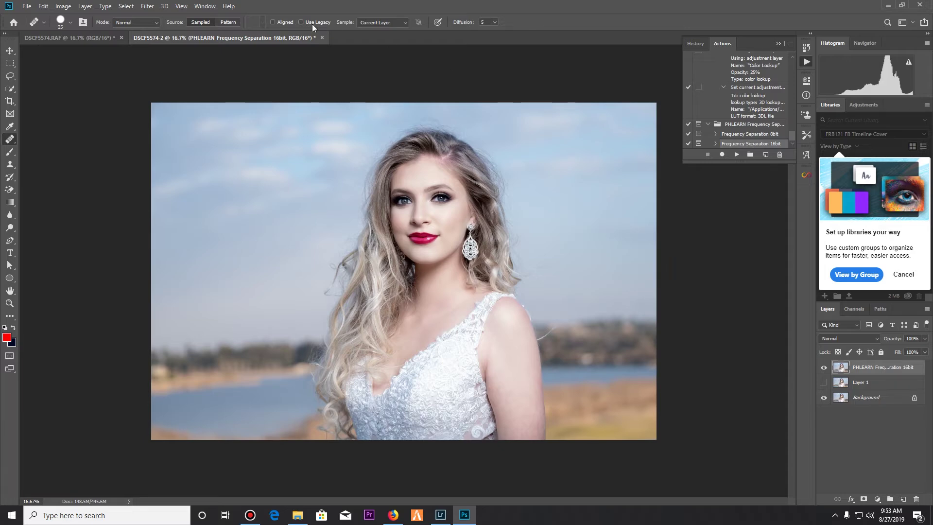
Open the merged layer in the Anthropics PortraitPro filter and set the detected face's gender to Female
{"action": "left_click", "coordinate": [147, 6]}
{"action": "mouse_move", "coordinate": [164, 6]}
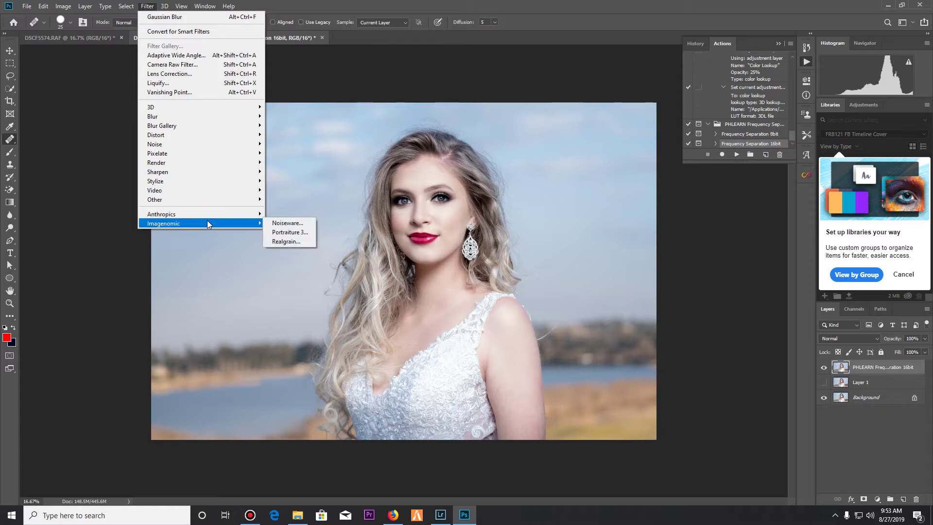
{"action": "mouse_move", "coordinate": [254, 212]}
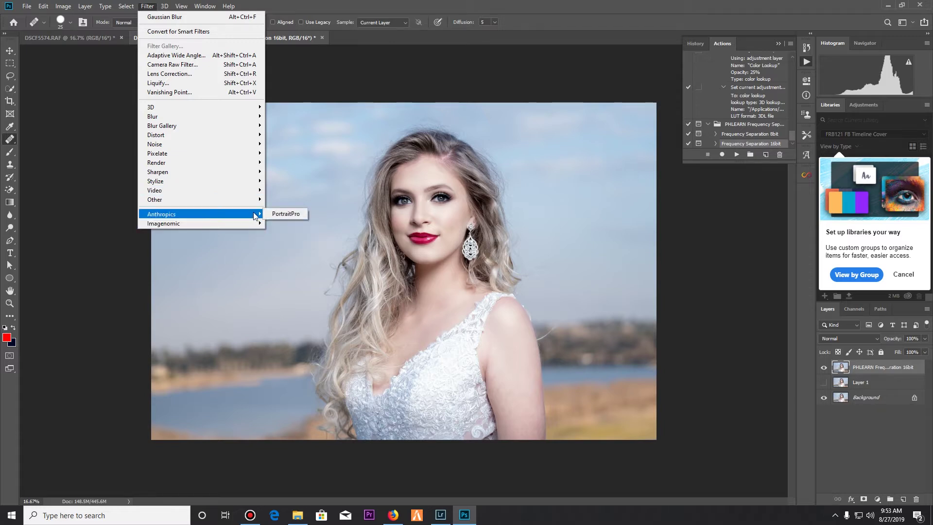
{"action": "left_click", "coordinate": [285, 213]}
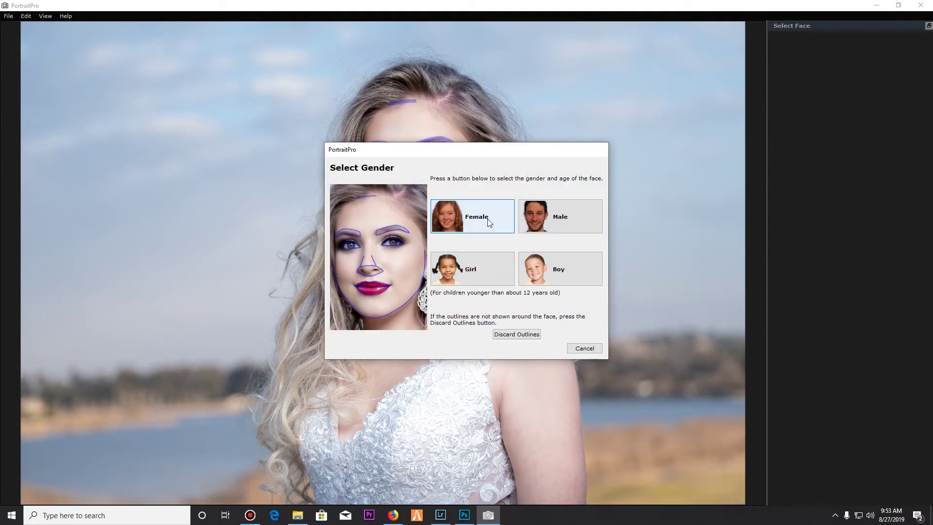
{"action": "left_click", "coordinate": [474, 221]}
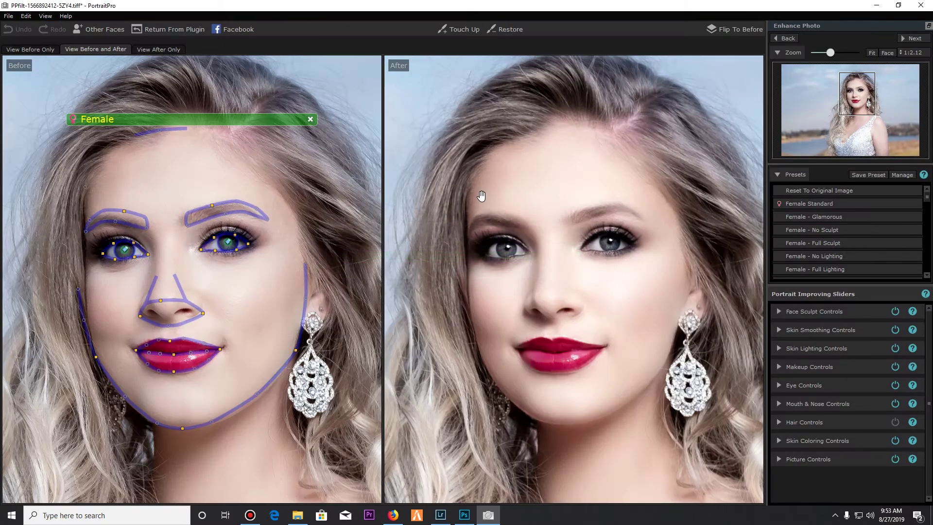
Refine the face outlines in the Before view, fitting the left-hand eyebrow's outline and adjusting the chin line
{"action": "left_click_drag", "start_coordinate": [356, 217], "coordinate": [349, 181]}
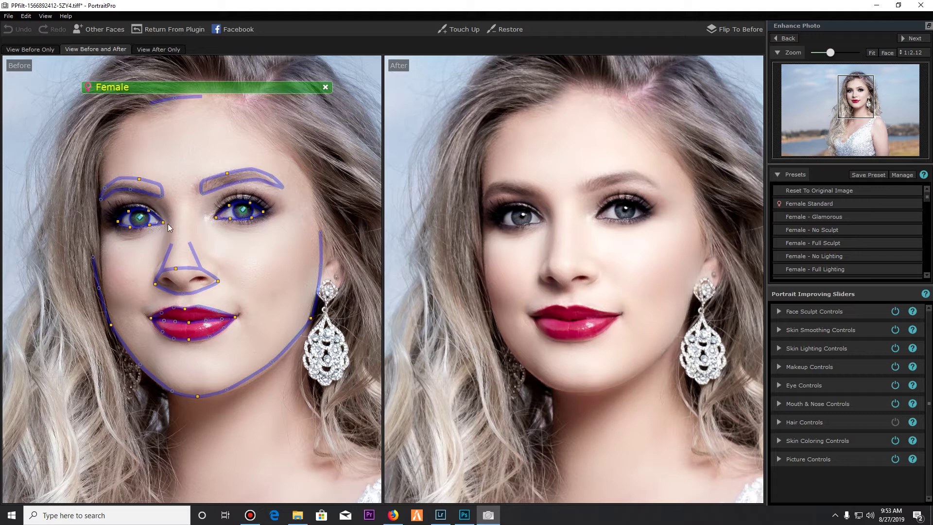
{"action": "left_click_drag", "start_coordinate": [162, 196], "coordinate": [152, 198]}
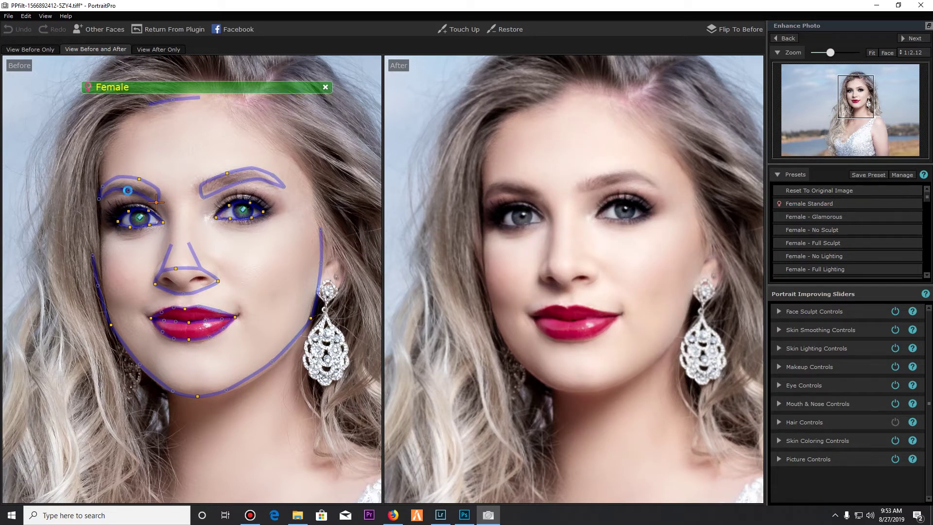
{"action": "left_click_drag", "start_coordinate": [129, 190], "coordinate": [122, 195]}
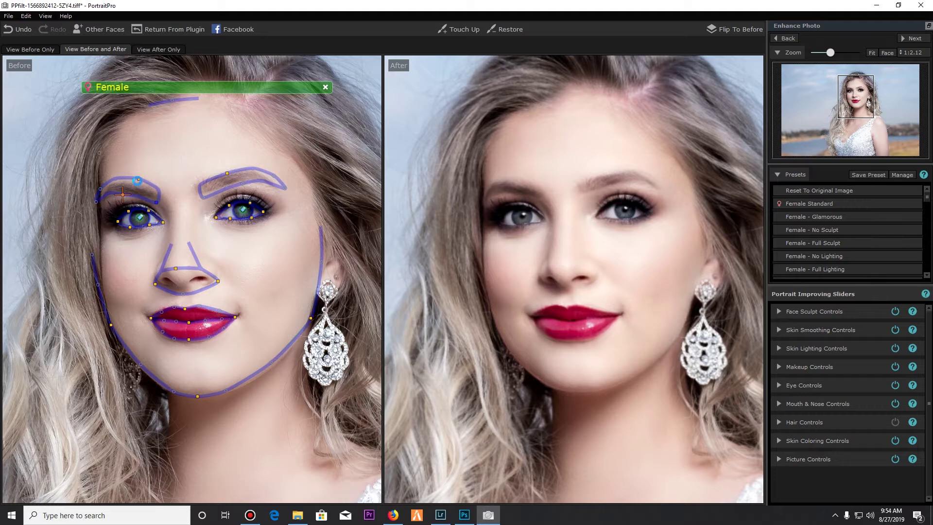
{"action": "left_click_drag", "start_coordinate": [138, 180], "coordinate": [131, 183]}
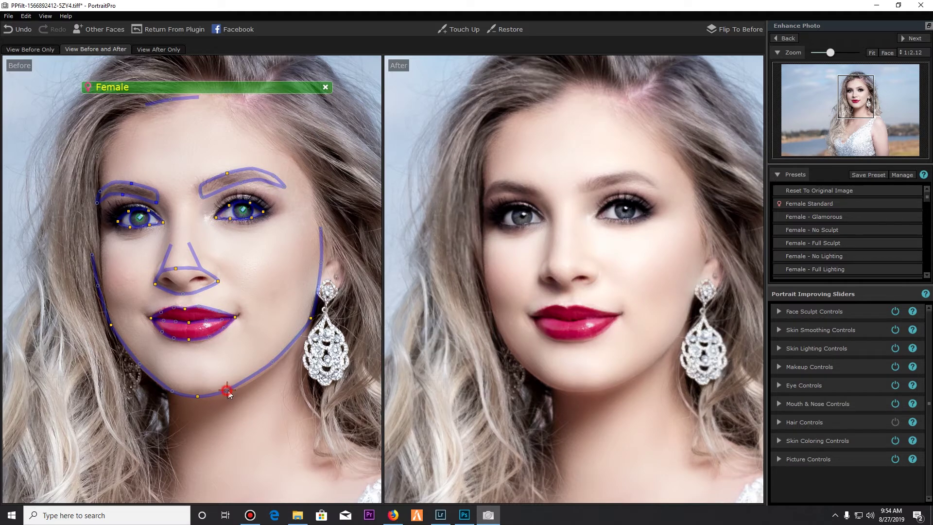
{"action": "left_click_drag", "start_coordinate": [227, 389], "coordinate": [232, 389]}
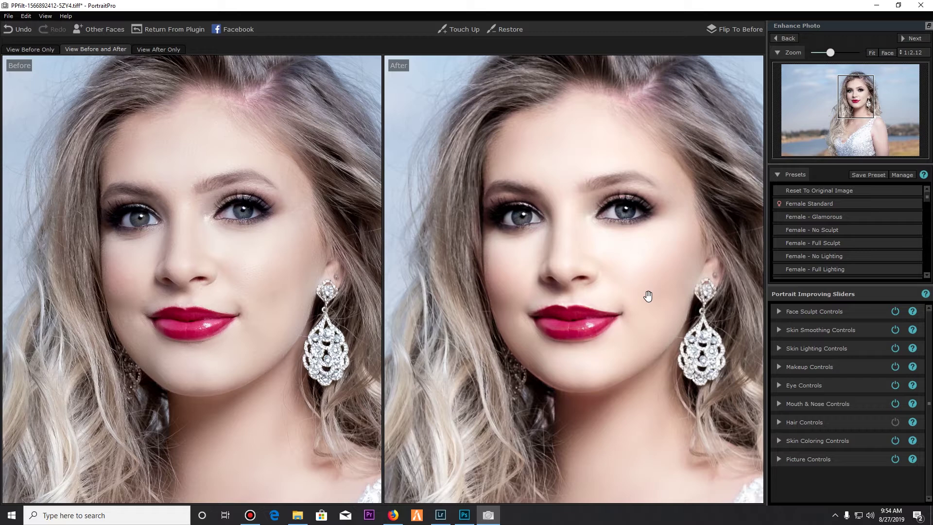
Apply the Reset To Original Image preset and move the skin lighting direction up to the top of the head
{"action": "left_click", "coordinate": [804, 194]}
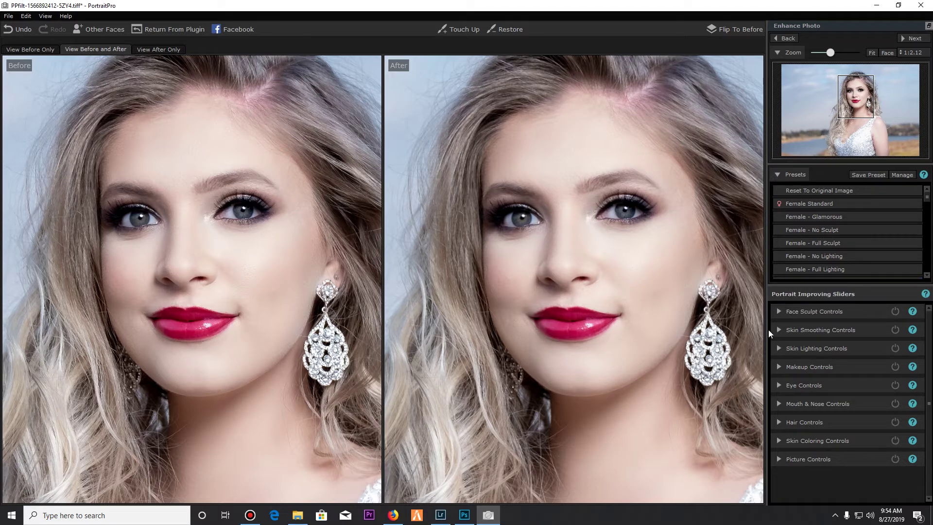
{"action": "left_click", "coordinate": [779, 348]}
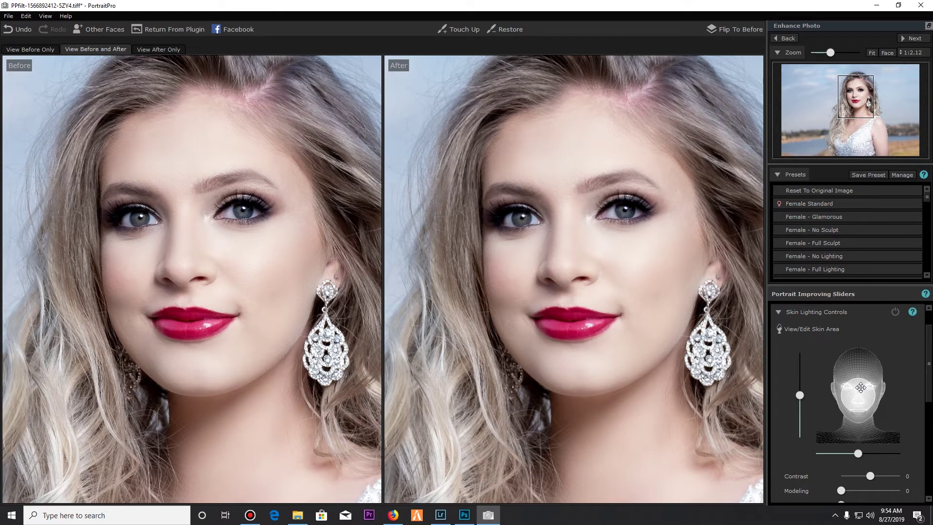
{"action": "left_click_drag", "start_coordinate": [861, 391], "coordinate": [861, 331]}
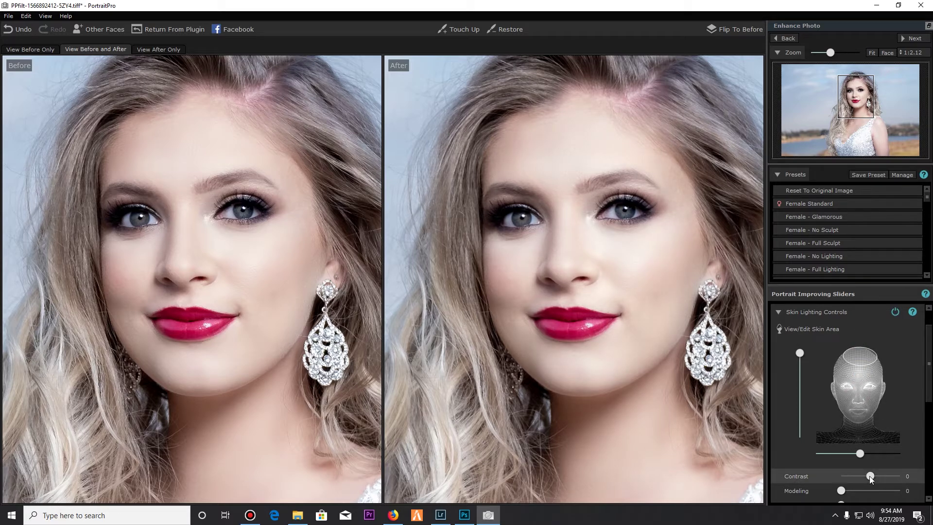
Set the skin lighting Contrast to 53 and Modeling to 18
{"action": "left_click_drag", "start_coordinate": [871, 476], "coordinate": [887, 448]}
{"action": "scroll", "coordinate": [911, 435], "scroll_direction": "down", "scroll_amount": 1}
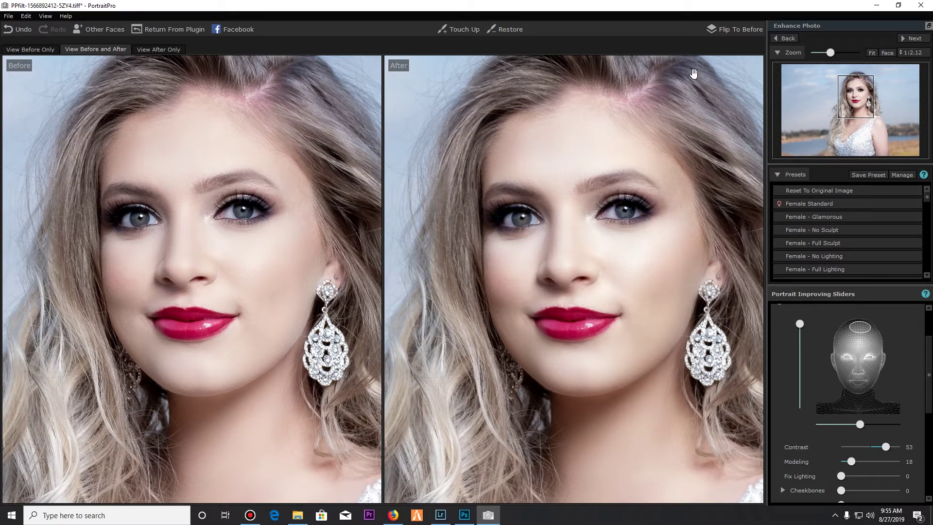
Compare the lighting result with the before version and return the edited portrait to Photoshop
{"action": "left_click", "coordinate": [719, 31]}
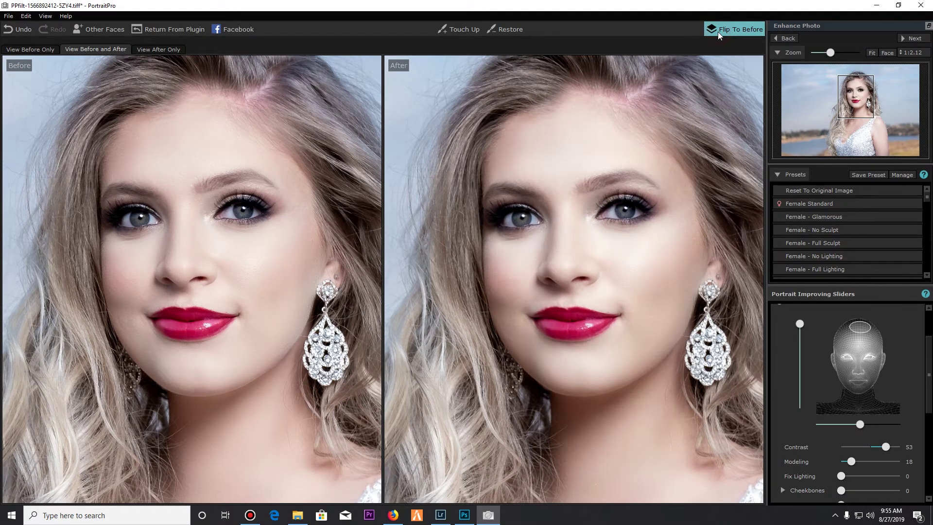
{"action": "scroll", "coordinate": [719, 31], "scroll_direction": "down", "scroll_amount": 4}
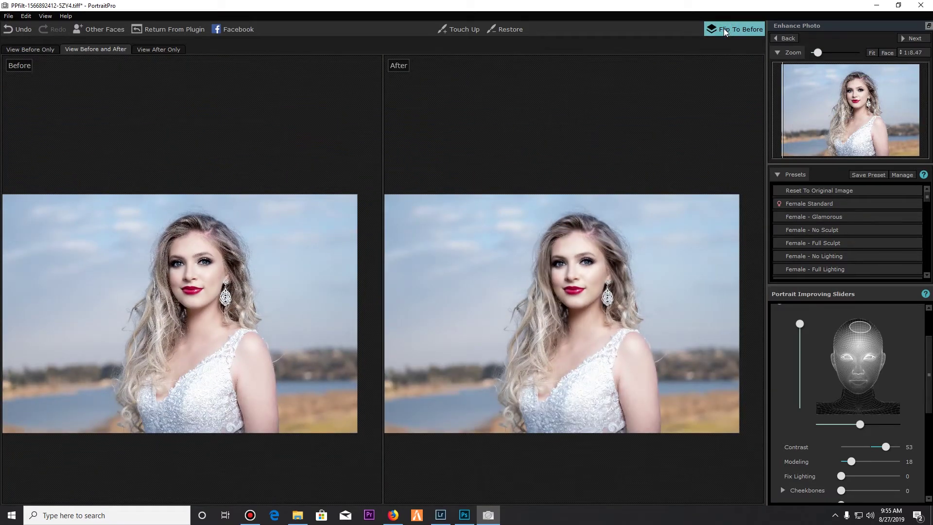
{"action": "left_click", "coordinate": [8, 16]}
{"action": "left_click", "coordinate": [37, 42]}
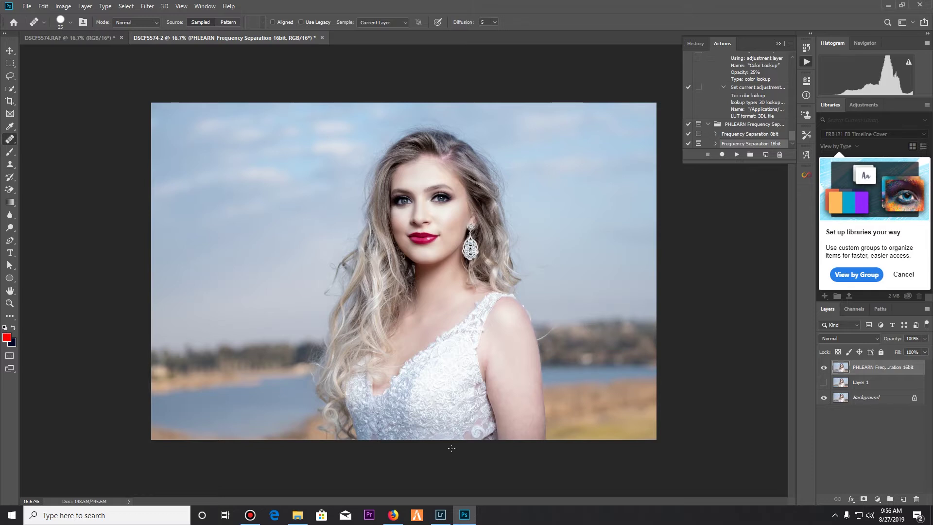
Add a Hue/Saturation adjustment layer, sample the dress to target the Blues, and set their saturation to +100
{"action": "left_click", "coordinate": [877, 499]}
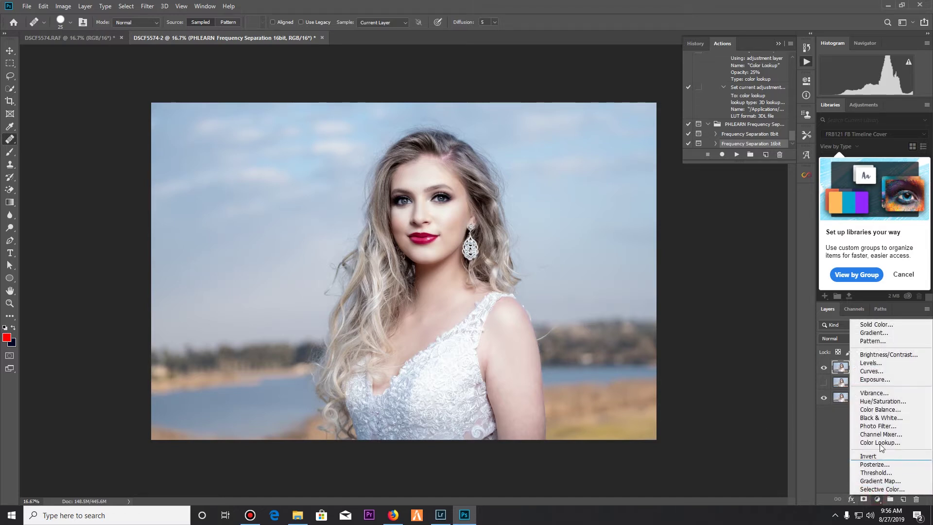
{"action": "left_click", "coordinate": [896, 402]}
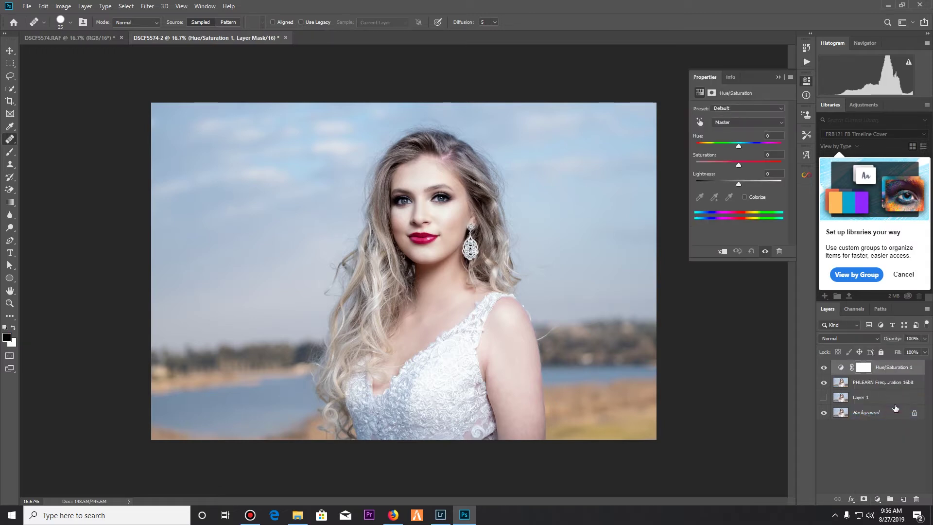
{"action": "left_click", "coordinate": [700, 122]}
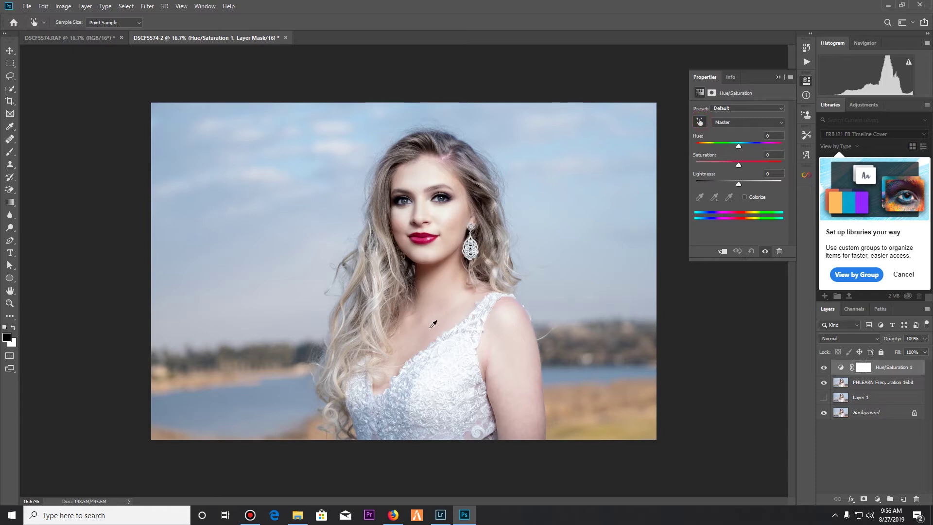
{"action": "left_click", "coordinate": [376, 432]}
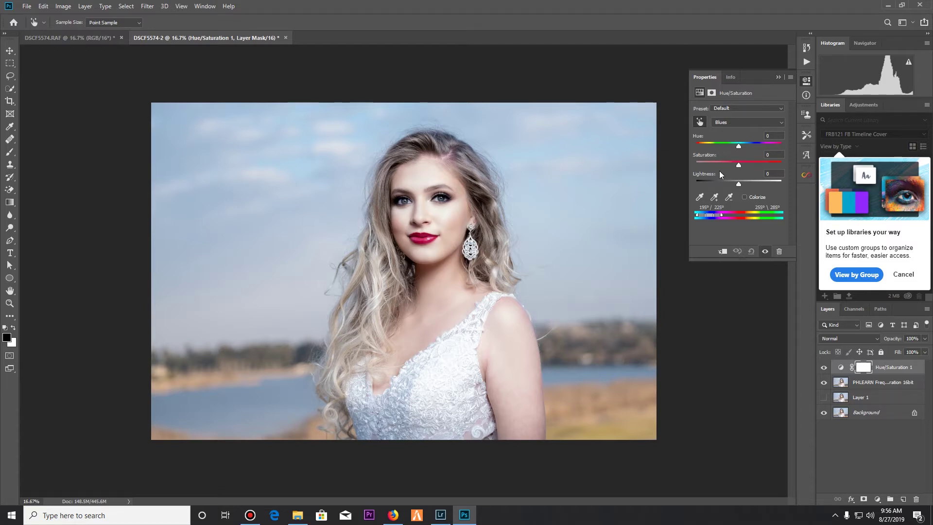
{"action": "left_click_drag", "start_coordinate": [738, 165], "coordinate": [791, 167]}
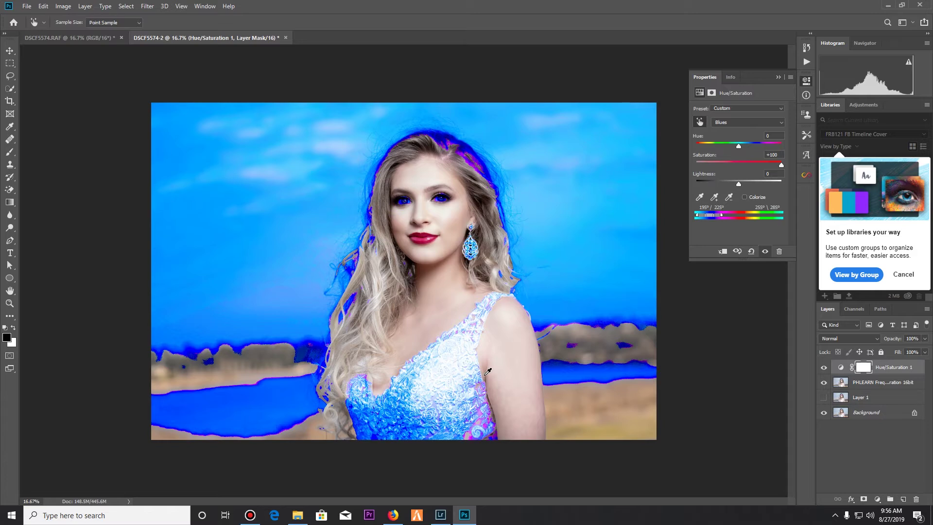
Invert the Hue/Saturation mask and paint the dress in white with a size 600 soft brush
{"action": "key", "text": "ctrl+i"}
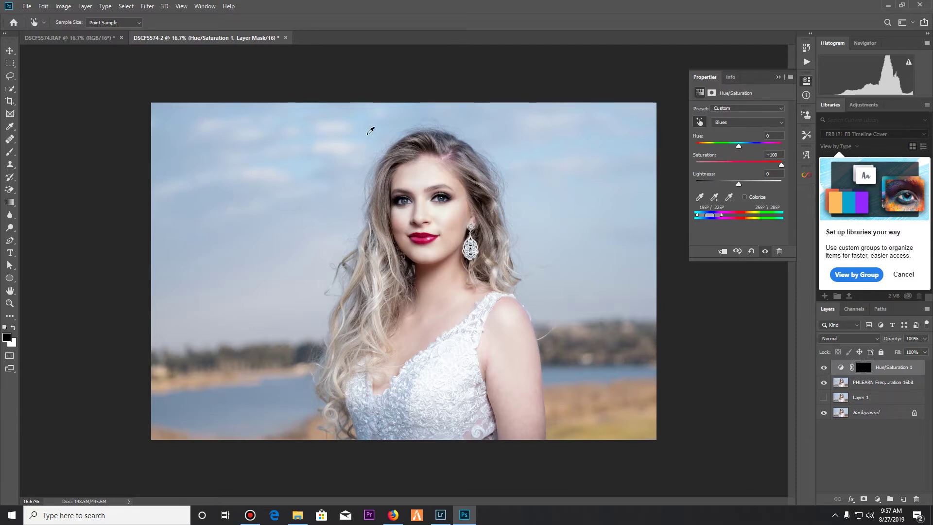
{"action": "key", "text": "b"}
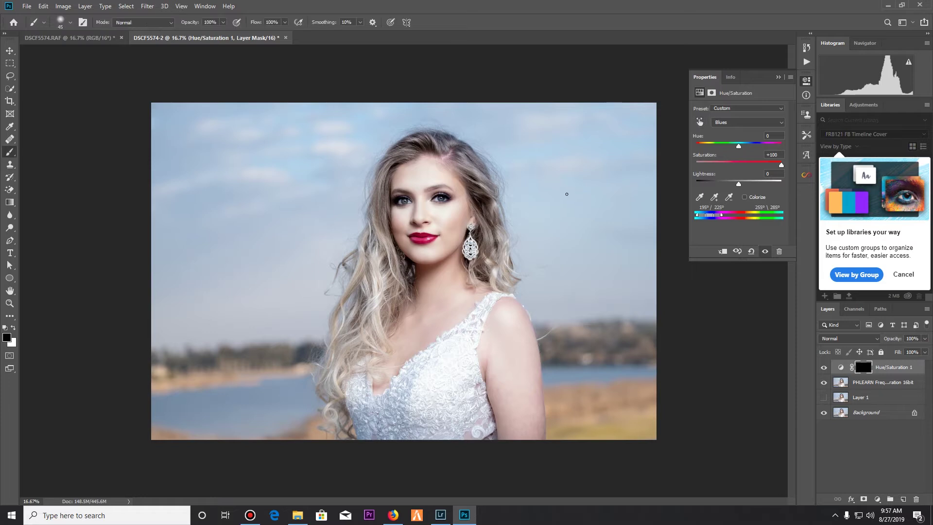
{"action": "key", "text": "bracketright"}
{"action": "key", "text": "bracketright"}
{"action": "key", "text": "bracketright"}
{"action": "key", "text": "bracketright"}
{"action": "key", "text": "bracketright"}
{"action": "key", "text": "bracketright"}
{"action": "key", "text": "bracketright"}
{"action": "key", "text": "bracketright"}
{"action": "key", "text": "bracketright"}
{"action": "key", "text": "bracketright"}
{"action": "key", "text": "bracketright"}
{"action": "key", "text": "bracketright"}
{"action": "key", "text": "bracketright"}
{"action": "key", "text": "bracketright"}
{"action": "key", "text": "bracketright"}
{"action": "key", "text": "x"}
{"action": "mouse_move", "coordinate": [441, 392]}
{"action": "left_mouse_down"}
{"action": "mouse_move", "coordinate": [464, 333]}
{"action": "mouse_move", "coordinate": [431, 375]}
{"action": "mouse_move", "coordinate": [486, 310]}
{"action": "mouse_move", "coordinate": [513, 295]}
{"action": "mouse_move", "coordinate": [485, 313]}
{"action": "mouse_move", "coordinate": [474, 374]}
{"action": "mouse_move", "coordinate": [492, 438]}
{"action": "mouse_move", "coordinate": [458, 416]}
{"action": "mouse_move", "coordinate": [451, 346]}
{"action": "mouse_move", "coordinate": [425, 437]}
{"action": "mouse_move", "coordinate": [429, 378]}
{"action": "mouse_move", "coordinate": [368, 433]}
{"action": "mouse_move", "coordinate": [360, 366]}
{"action": "mouse_move", "coordinate": [358, 415]}
{"action": "mouse_move", "coordinate": [391, 413]}
{"action": "mouse_move", "coordinate": [491, 428]}
{"action": "left_mouse_up"}
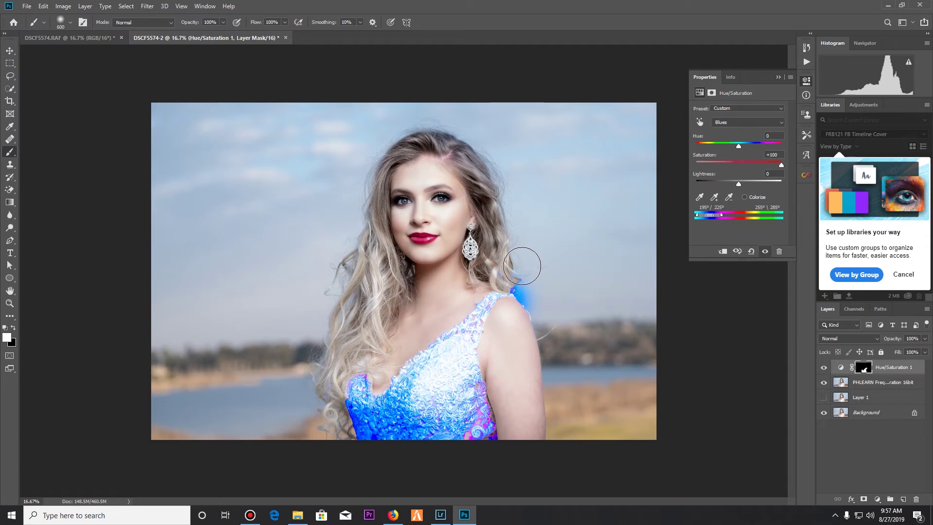
Paint black on the mask to remove the blue spill from the background above the shoulder
{"action": "key", "text": "x"}
{"action": "left_click", "coordinate": [512, 265]}
{"action": "mouse_move", "coordinate": [511, 265]}
{"action": "left_mouse_down"}
{"action": "mouse_move", "coordinate": [551, 305]}
{"action": "mouse_move", "coordinate": [500, 263]}
{"action": "mouse_move", "coordinate": [545, 300]}
{"action": "mouse_move", "coordinate": [553, 322]}
{"action": "mouse_move", "coordinate": [540, 285]}
{"action": "mouse_move", "coordinate": [498, 260]}
{"action": "mouse_move", "coordinate": [545, 294]}
{"action": "left_mouse_up"}
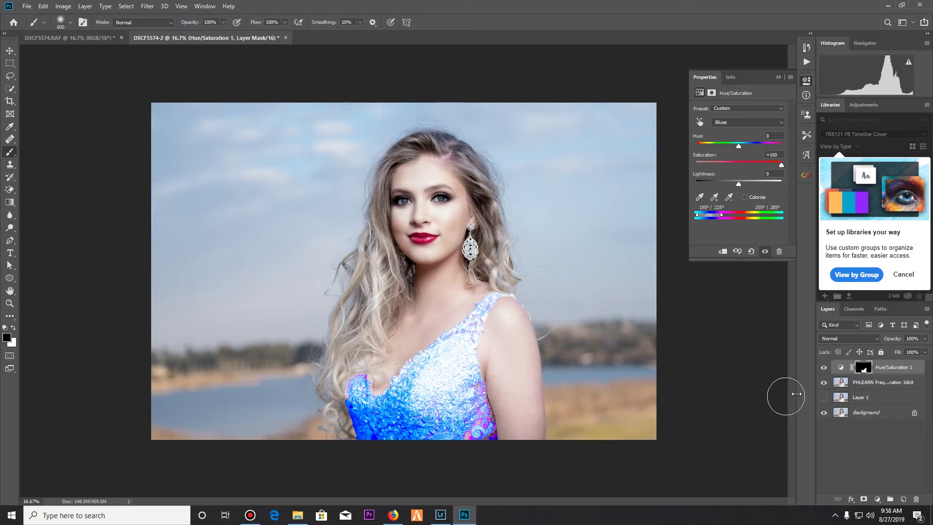
Lower the Blues saturation of the Hue/Saturation adjustment to about -84 to neutralize the dress's blue cast
{"action": "left_click", "coordinate": [840, 367]}
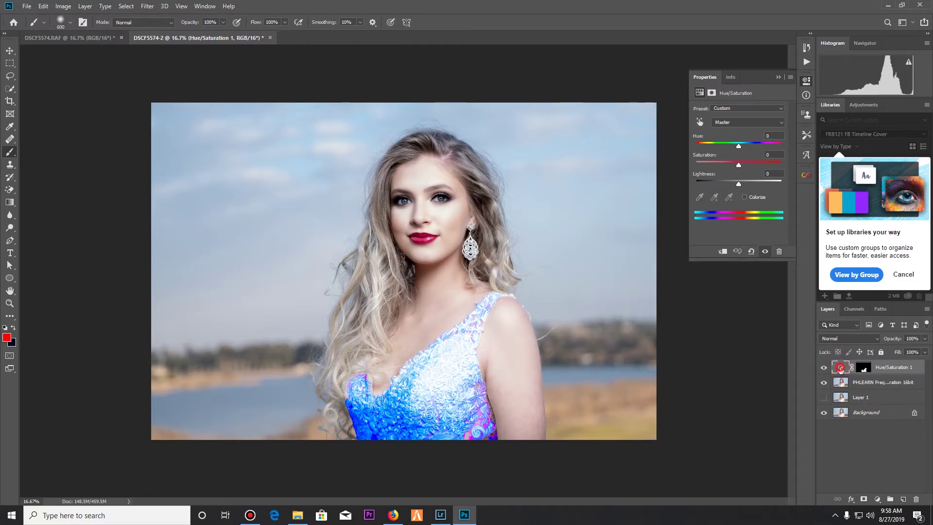
{"action": "left_click", "coordinate": [738, 122]}
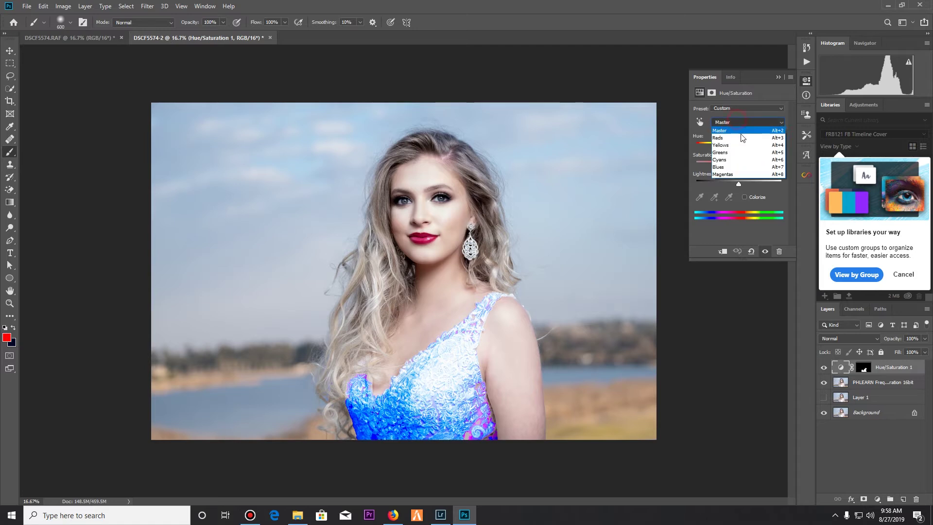
{"action": "left_click", "coordinate": [731, 167]}
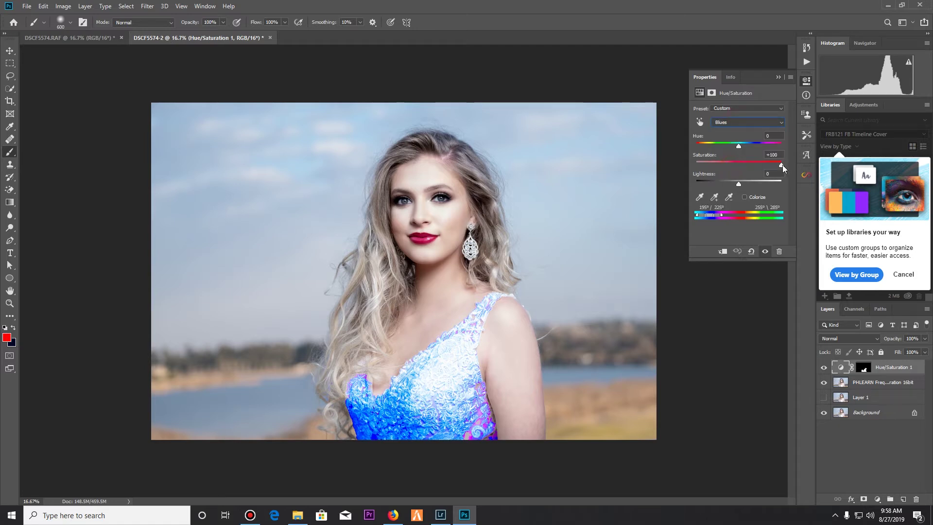
{"action": "left_click_drag", "start_coordinate": [782, 165], "coordinate": [663, 163]}
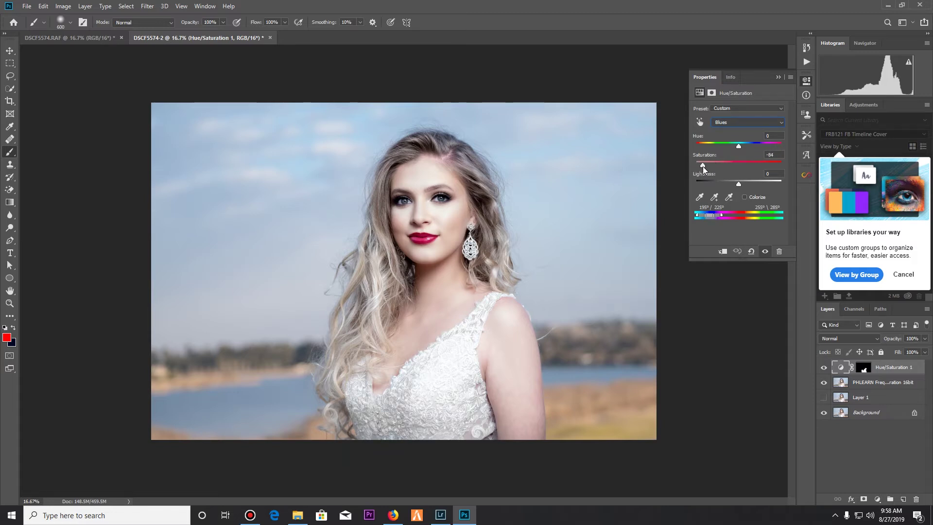
{"action": "left_click_drag", "start_coordinate": [700, 168], "coordinate": [704, 168]}
Toggle the Hue/Saturation layer's visibility to compare the dress color, and collapse its adjustment settings
{"action": "left_click", "coordinate": [824, 370]}
{"action": "left_click", "coordinate": [824, 369]}
{"action": "left_click", "coordinate": [824, 370]}
{"action": "left_click", "coordinate": [824, 369]}
{"action": "left_click", "coordinate": [778, 78]}
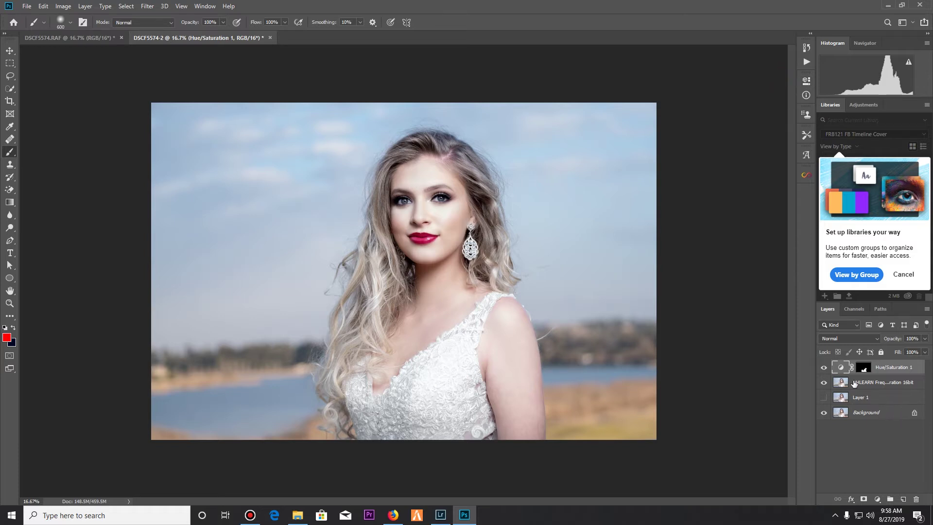
Merge the Hue/Saturation adjustment layer with the frequency separation layer below it
{"action": "left_click", "coordinate": [824, 368]}
{"action": "left_click", "coordinate": [824, 368]}
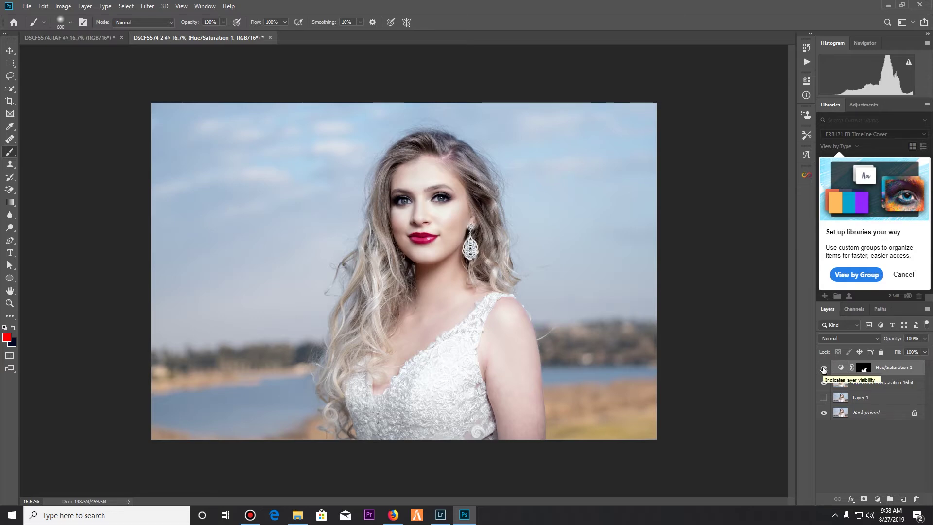
{"action": "left_click", "coordinate": [868, 382]}
{"action": "right_click", "coordinate": [869, 382]}
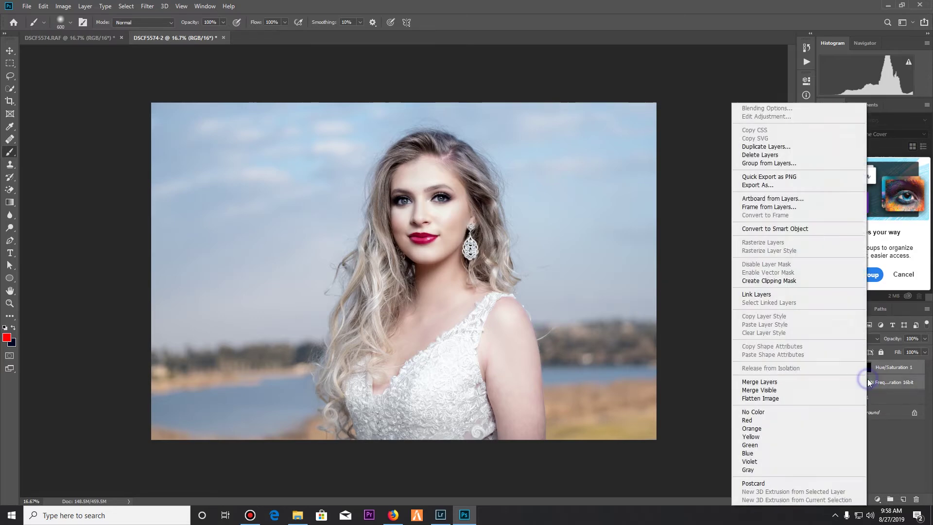
{"action": "left_click", "coordinate": [801, 387]}
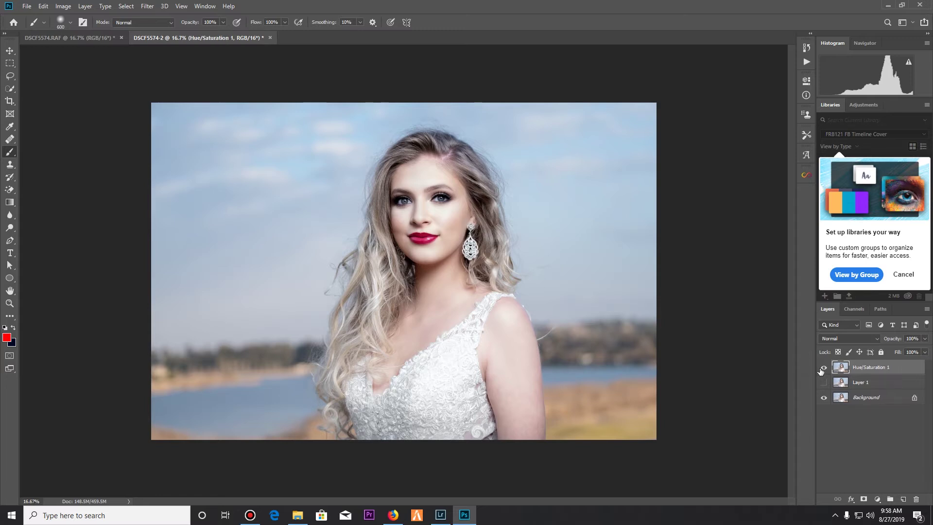
Toggle the merged layer's visibility repeatedly to compare the retouched portrait with the original
{"action": "left_click", "coordinate": [823, 367]}
{"action": "left_click", "coordinate": [822, 368]}
{"action": "left_click", "coordinate": [822, 368]}
{"action": "left_click", "coordinate": [823, 367]}
{"action": "left_click", "coordinate": [822, 368]}
{"action": "left_click", "coordinate": [822, 367]}
Add a Curves adjustment that darkens the tones sampled on the upper arm, and invert its mask to black
{"action": "left_click", "coordinate": [879, 501]}
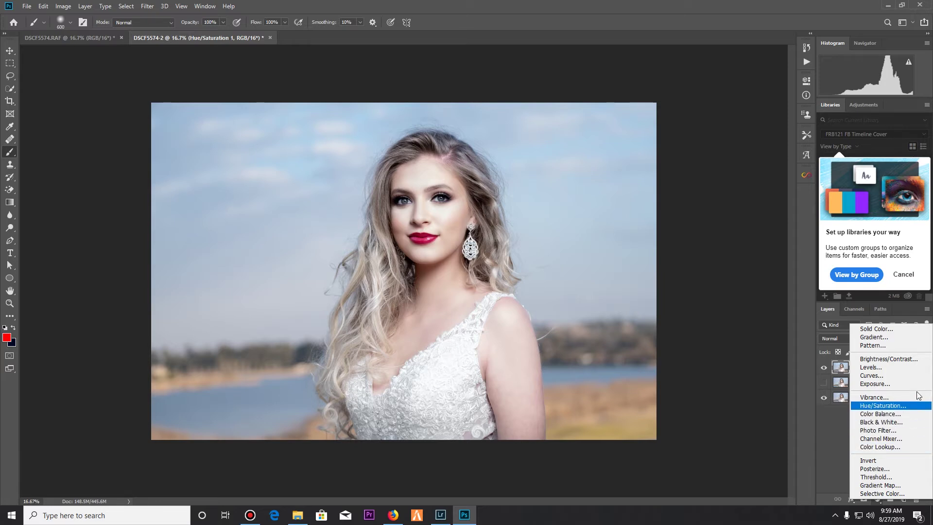
{"action": "left_click", "coordinate": [904, 376]}
{"action": "left_click", "coordinate": [698, 122]}
{"action": "left_click", "coordinate": [504, 351]}
{"action": "left_click_drag", "start_coordinate": [504, 351], "coordinate": [506, 362]}
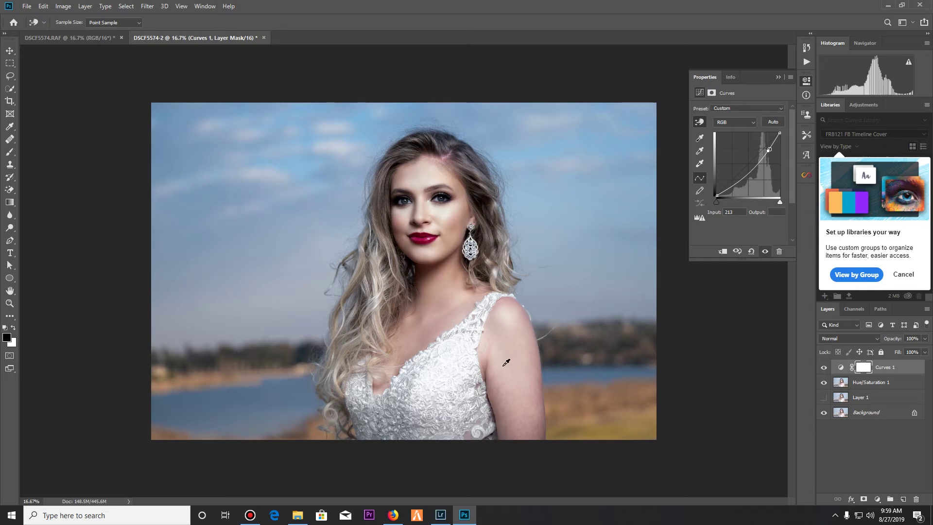
{"action": "key", "text": "ctrl+i"}
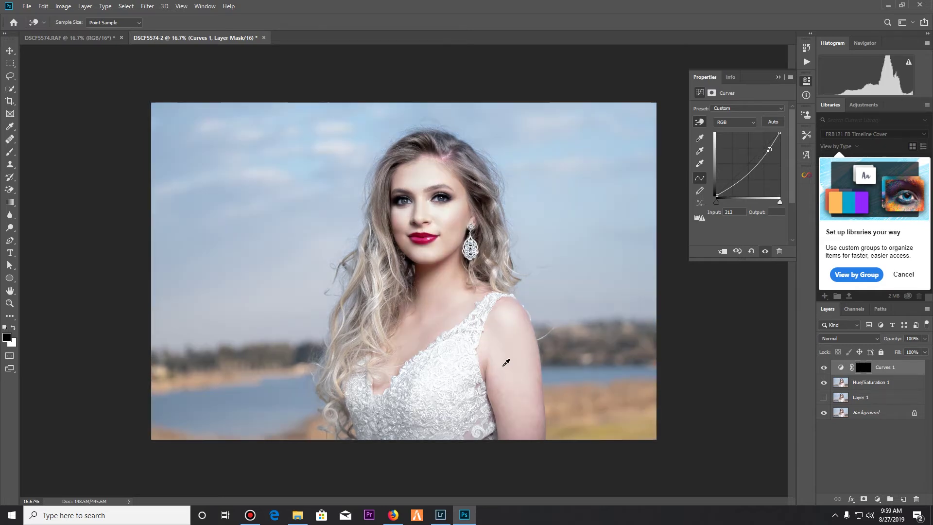
Paint the shoulder and arm white on the darkening mask with a size 500 brush, and paint black over the spill beyond the arm
{"action": "key", "text": "b"}
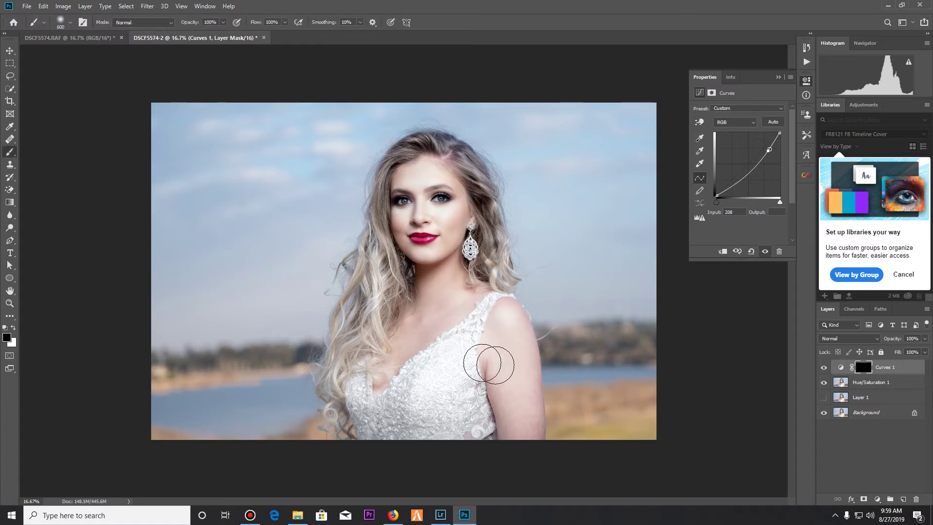
{"action": "key", "text": "x"}
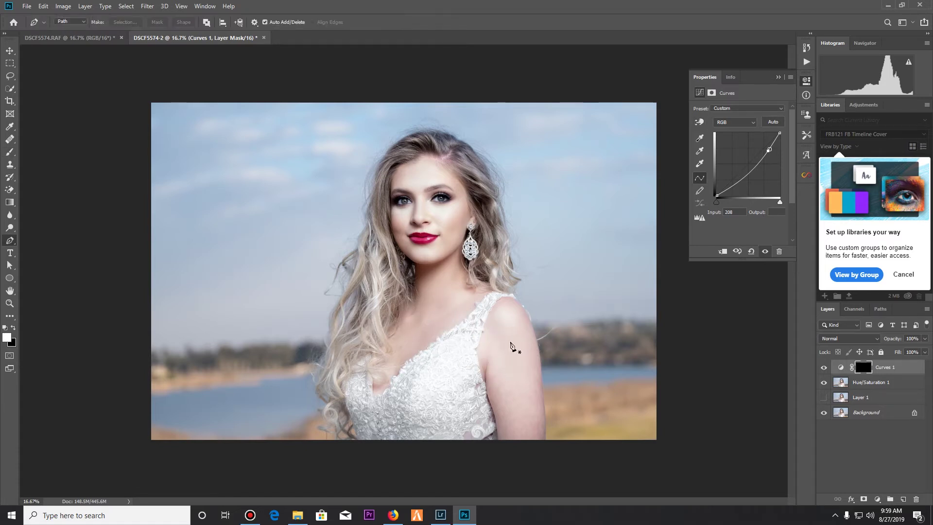
{"action": "key", "text": "bracketleft"}
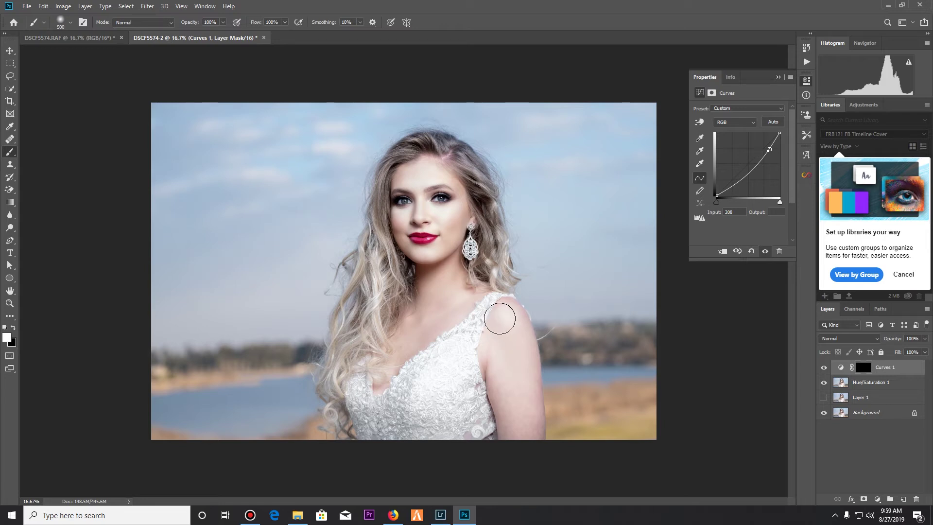
{"action": "mouse_move", "coordinate": [495, 317]}
{"action": "left_mouse_down"}
{"action": "mouse_move", "coordinate": [508, 435]}
{"action": "mouse_move", "coordinate": [496, 328]}
{"action": "mouse_move", "coordinate": [533, 328]}
{"action": "mouse_move", "coordinate": [549, 367]}
{"action": "mouse_move", "coordinate": [554, 446]}
{"action": "left_mouse_up"}
{"action": "key", "text": "x"}
{"action": "mouse_move", "coordinate": [554, 316]}
{"action": "left_mouse_down"}
{"action": "mouse_move", "coordinate": [562, 445]}
{"action": "mouse_move", "coordinate": [571, 381]}
{"action": "left_mouse_up"}
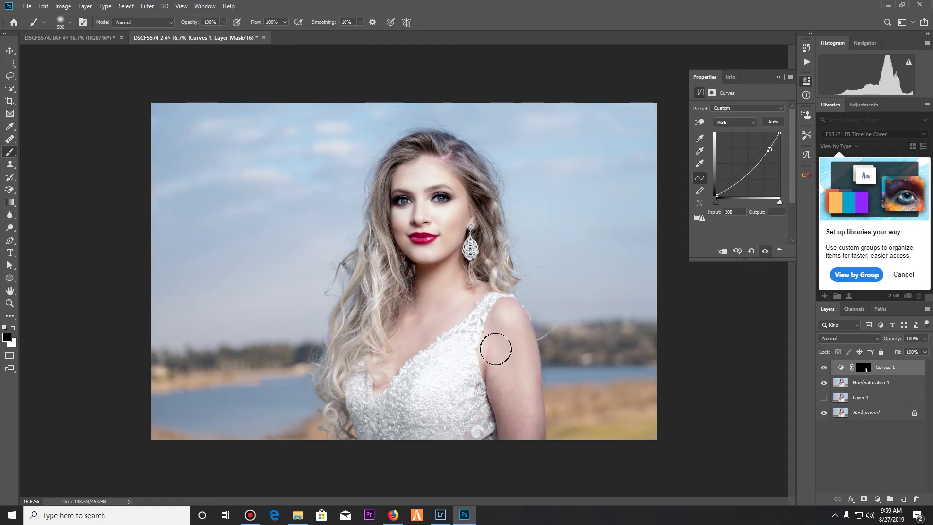
Reduce the darkening Curves layer's opacity to 27% and toggle its visibility to compare the arm
{"action": "left_click", "coordinate": [925, 338]}
{"action": "left_click", "coordinate": [892, 349]}
{"action": "left_click", "coordinate": [824, 367]}
{"action": "left_click", "coordinate": [825, 368]}
{"action": "left_click", "coordinate": [825, 368]}
{"action": "left_click", "coordinate": [825, 368]}
{"action": "left_click", "coordinate": [825, 368]}
{"action": "left_click", "coordinate": [824, 368]}
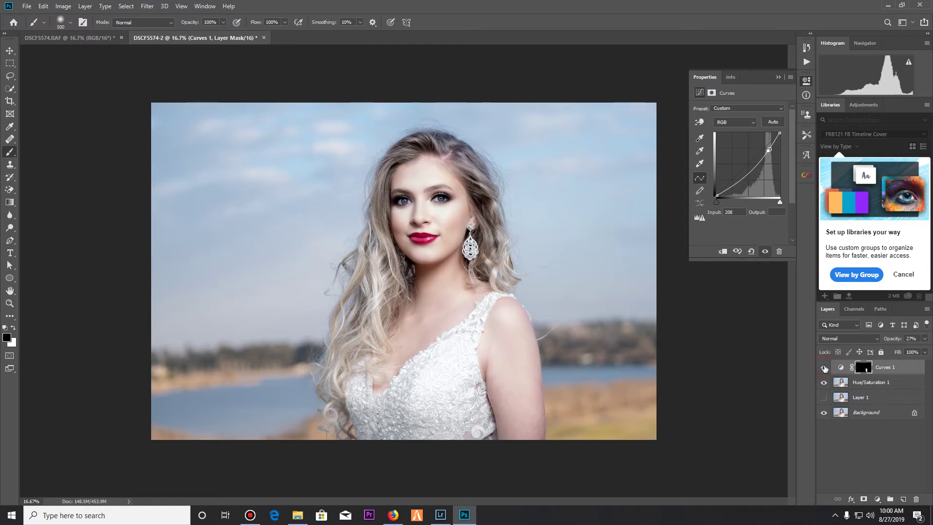
Add a second Curves adjustment that brightens the tones sampled on the shoulder, and invert its mask to black
{"action": "left_click", "coordinate": [878, 499]}
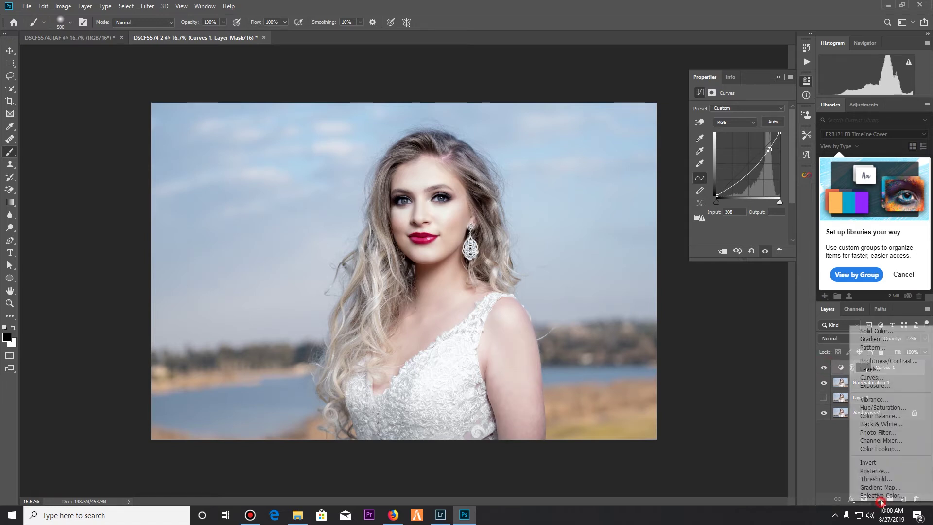
{"action": "left_click", "coordinate": [899, 378]}
{"action": "left_click", "coordinate": [700, 122]}
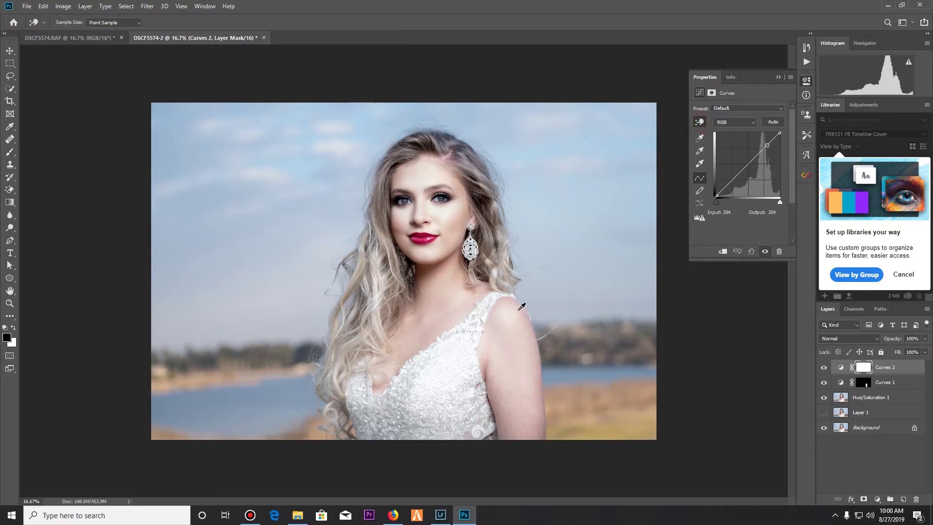
{"action": "left_click_drag", "start_coordinate": [515, 314], "coordinate": [518, 305]}
{"action": "key", "text": "ctrl+i"}
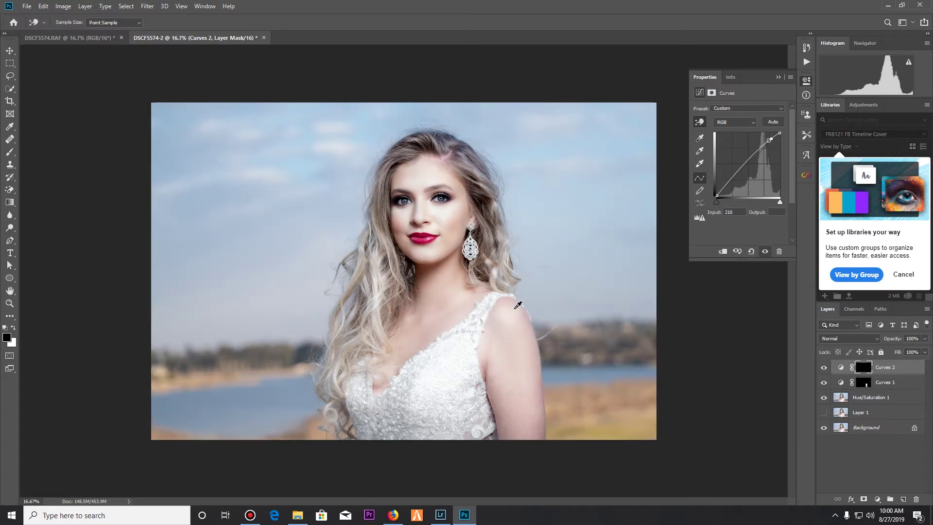
Paint white highlights on the brightening mask over the shoulder and upper arm, reducing the brush size from 500 to 250
{"action": "key", "text": "b"}
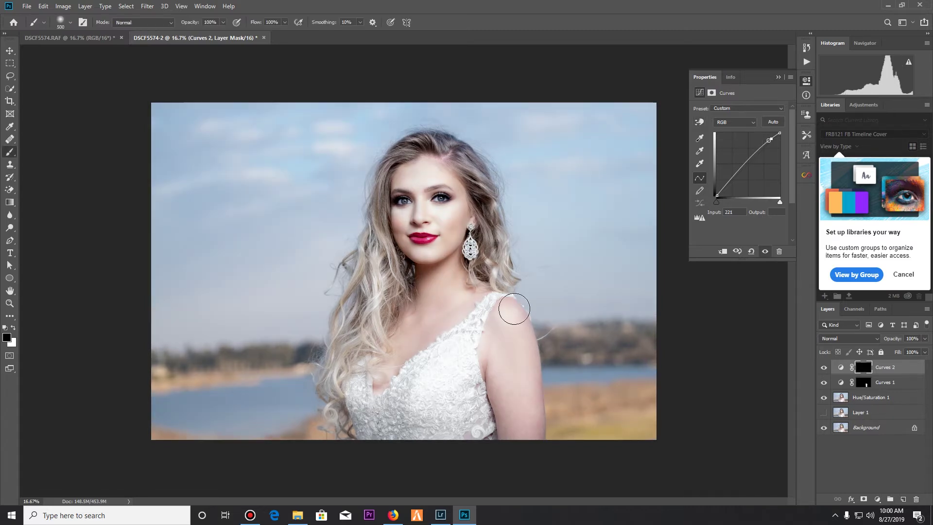
{"action": "key", "text": "x"}
{"action": "left_click_drag", "start_coordinate": [516, 306], "coordinate": [509, 316]}
{"action": "key", "text": "bracketleft"}
{"action": "key", "text": "bracketleft"}
{"action": "key", "text": "bracketleft"}
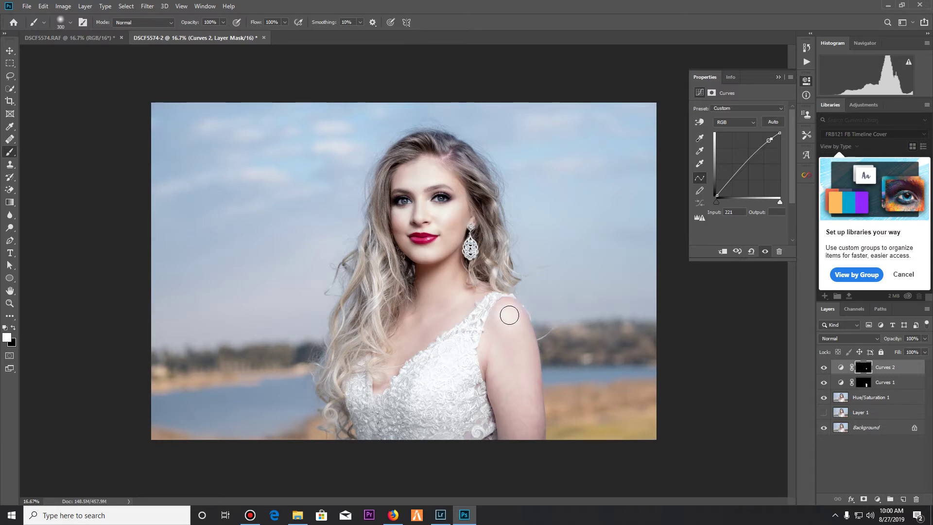
{"action": "mouse_move", "coordinate": [502, 354]}
{"action": "left_mouse_down"}
{"action": "mouse_move", "coordinate": [494, 367]}
{"action": "mouse_move", "coordinate": [480, 342]}
{"action": "mouse_move", "coordinate": [480, 371]}
{"action": "mouse_move", "coordinate": [493, 360]}
{"action": "mouse_move", "coordinate": [496, 382]}
{"action": "left_mouse_up"}
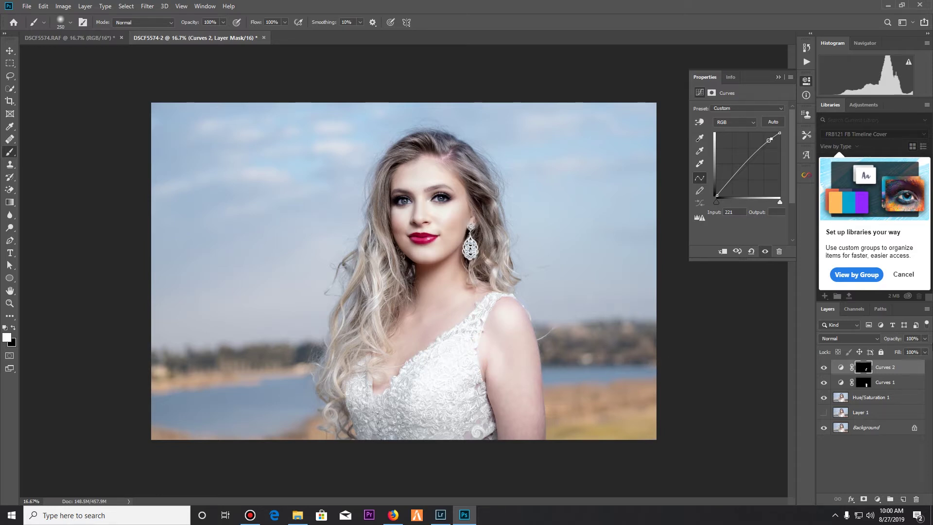
Try the brightening Curves layer at about 11% opacity and toggle its visibility to compare
{"action": "left_click", "coordinate": [925, 338]}
{"action": "left_click", "coordinate": [886, 350]}
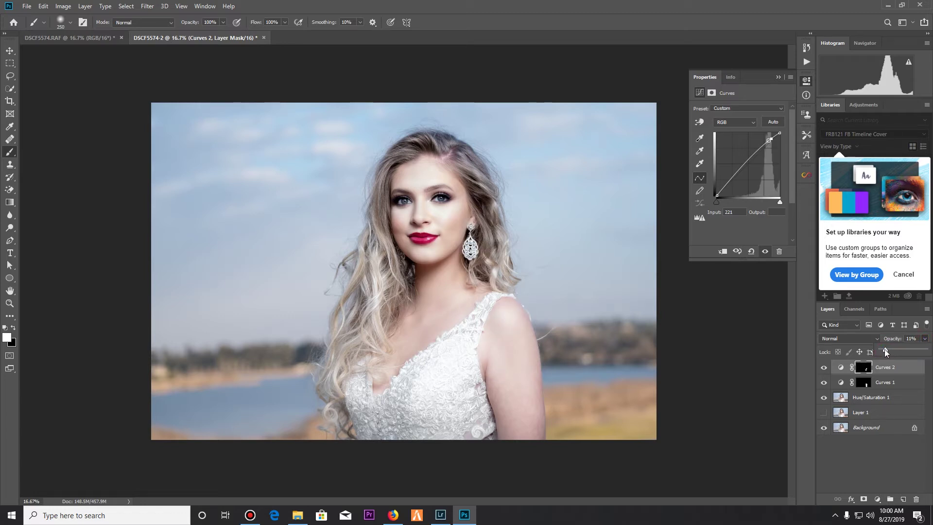
{"action": "left_click", "coordinate": [823, 368]}
{"action": "left_click", "coordinate": [823, 367]}
{"action": "left_click", "coordinate": [822, 368]}
{"action": "left_click", "coordinate": [823, 368]}
Try a slightly higher opacity on the brightening Curves layer and toggle its visibility to judge the highlights
{"action": "left_click", "coordinate": [925, 339]}
{"action": "left_click", "coordinate": [891, 350]}
{"action": "left_click", "coordinate": [822, 368]}
{"action": "left_click", "coordinate": [821, 367]}
{"action": "left_click", "coordinate": [821, 367]}
{"action": "left_click", "coordinate": [822, 368]}
{"action": "left_click", "coordinate": [821, 367]}
{"action": "left_click", "coordinate": [821, 368]}
Set the brightening Curves layer's opacity to 36% and toggle its visibility to check the shoulder highlights
{"action": "left_click", "coordinate": [925, 339]}
{"action": "left_click_drag", "start_coordinate": [894, 350], "coordinate": [897, 349]}
{"action": "left_click", "coordinate": [822, 368]}
{"action": "left_click", "coordinate": [821, 367]}
{"action": "left_click", "coordinate": [821, 367]}
{"action": "left_click", "coordinate": [821, 367]}
Paint white on the brightening mask across the chest and collarbone, and toggle the layer to compare
{"action": "mouse_move", "coordinate": [426, 317]}
{"action": "left_mouse_down"}
{"action": "mouse_move", "coordinate": [389, 368]}
{"action": "mouse_move", "coordinate": [492, 284]}
{"action": "left_mouse_up"}
{"action": "left_click", "coordinate": [824, 368]}
{"action": "left_click", "coordinate": [824, 368]}
{"action": "left_click", "coordinate": [824, 369]}
{"action": "left_click", "coordinate": [824, 370]}
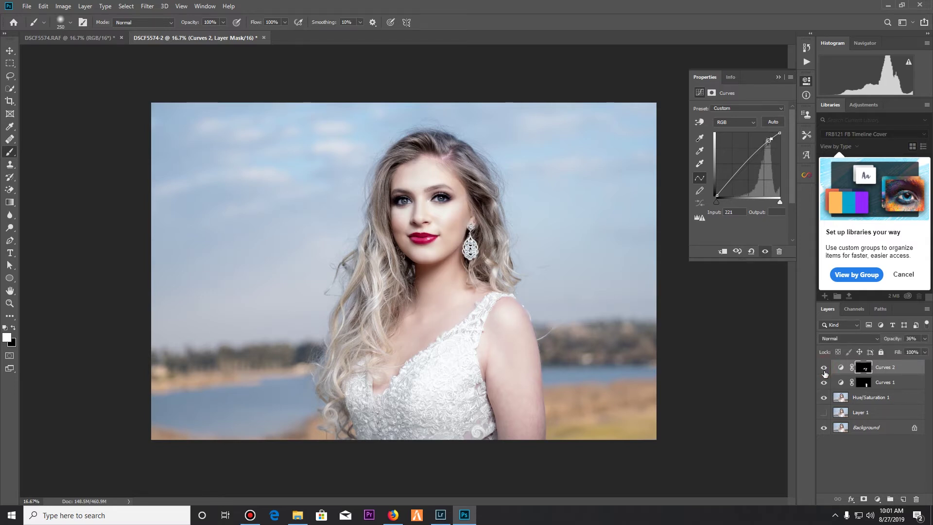
Merge both Curves layers with the retouched portrait layer and toggle the merged layer's visibility to compare
{"action": "left_click", "coordinate": [861, 398], "text": "shift"}
{"action": "right_click", "coordinate": [862, 398]}
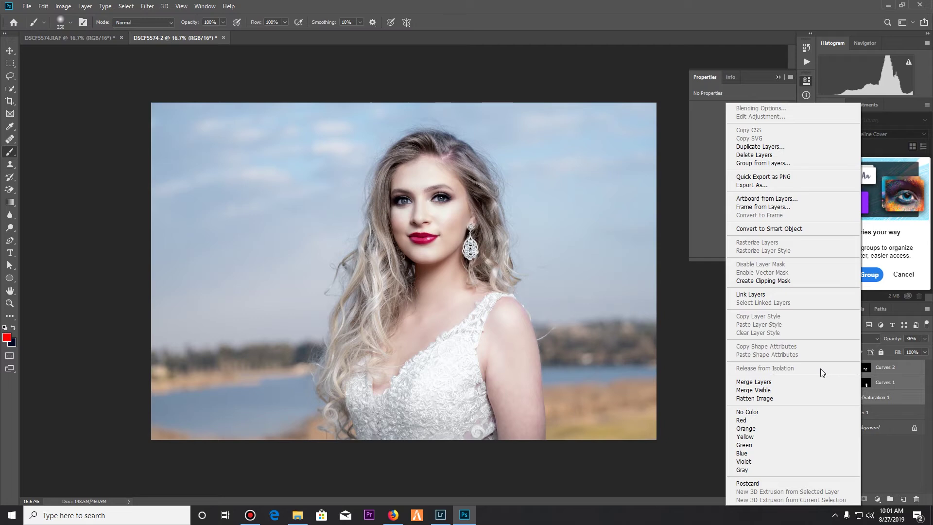
{"action": "left_click", "coordinate": [796, 382]}
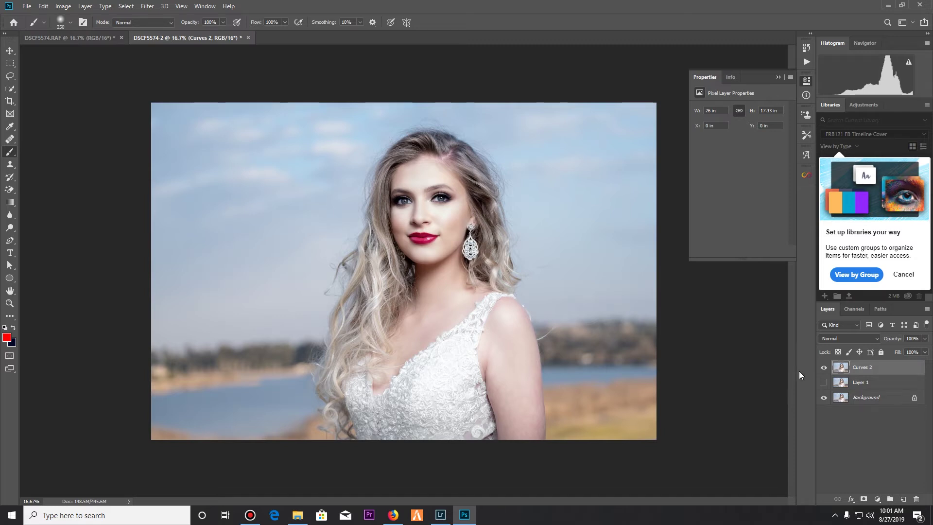
{"action": "left_click", "coordinate": [823, 369]}
{"action": "left_click", "coordinate": [822, 370]}
Try a stronger darkening Curves adjustment with an inverted mask, painting white over the arm with the size 250 brush
{"action": "left_click", "coordinate": [877, 499]}
{"action": "left_click", "coordinate": [883, 375]}
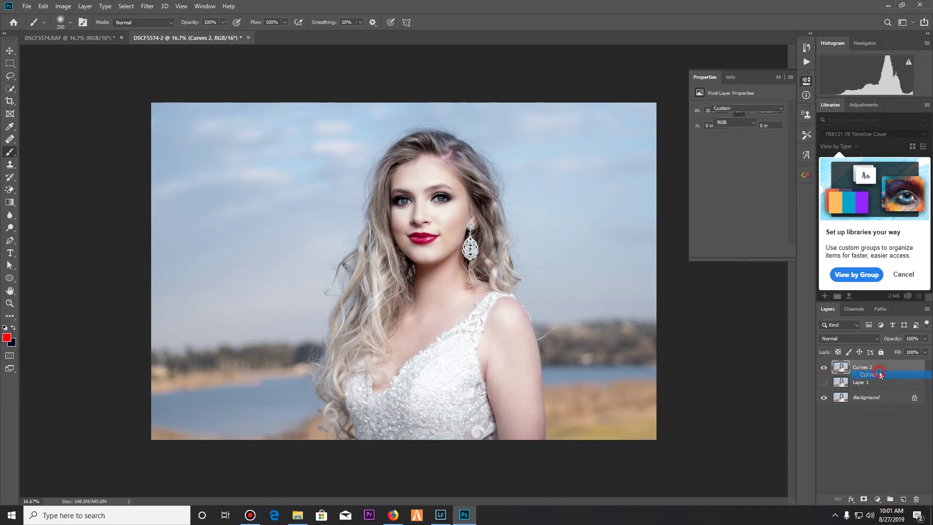
{"action": "left_click", "coordinate": [698, 123]}
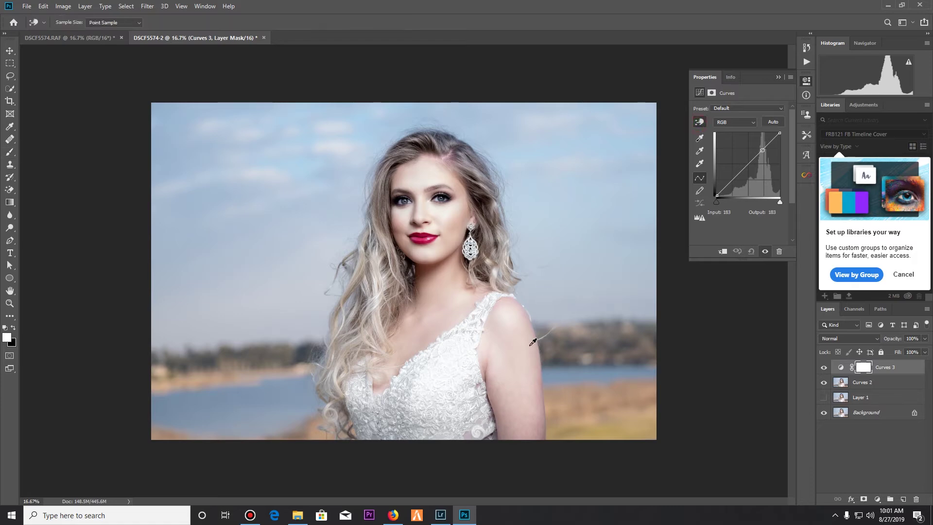
{"action": "mouse_move", "coordinate": [503, 345]}
{"action": "left_mouse_down"}
{"action": "mouse_move", "coordinate": [508, 372]}
{"action": "mouse_move", "coordinate": [507, 363]}
{"action": "left_mouse_up"}
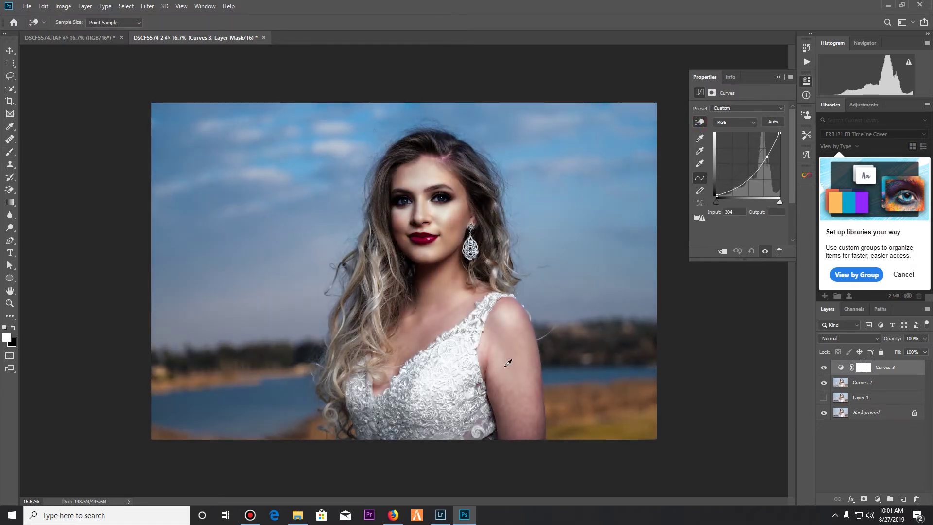
{"action": "key", "text": "ctrl+i"}
{"action": "key", "text": "b"}
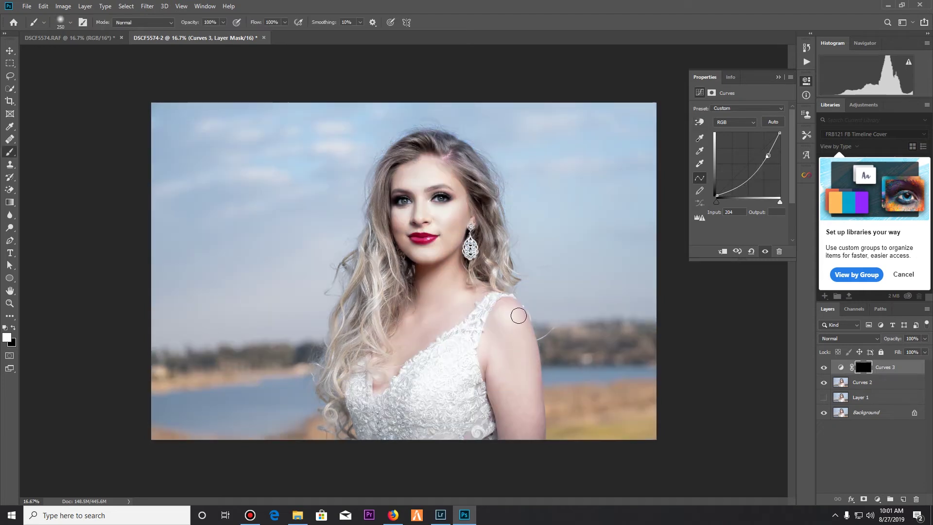
{"action": "mouse_move", "coordinate": [493, 315]}
{"action": "left_mouse_down"}
{"action": "mouse_move", "coordinate": [517, 408]}
{"action": "mouse_move", "coordinate": [512, 374]}
{"action": "left_mouse_up"}
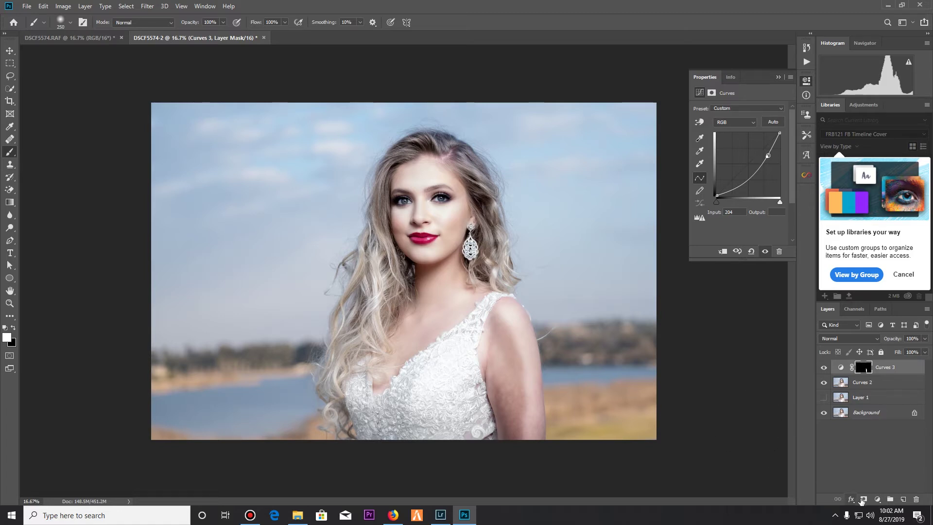
Try another brightening Curves adjustment with an inverted mask, painting white highlights over the shoulder and arm
{"action": "left_click", "coordinate": [879, 501]}
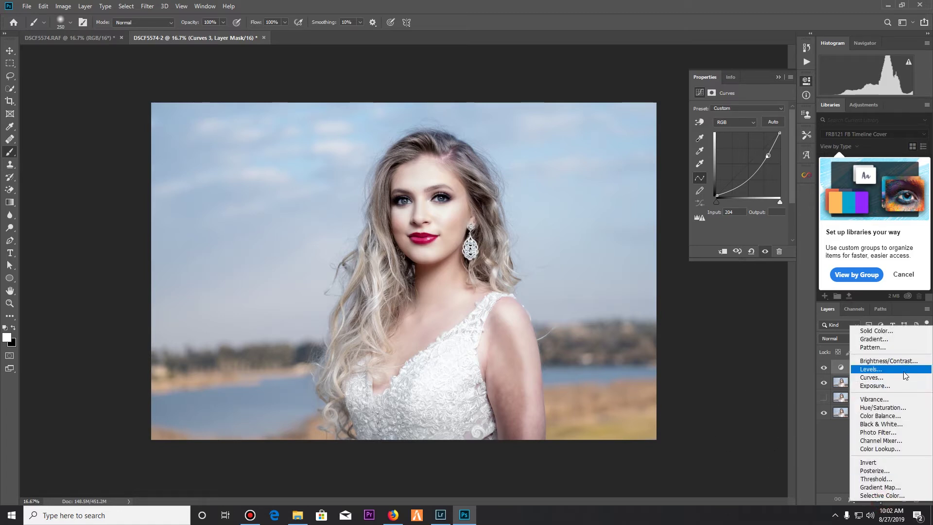
{"action": "left_click", "coordinate": [873, 377]}
{"action": "left_click", "coordinate": [700, 121]}
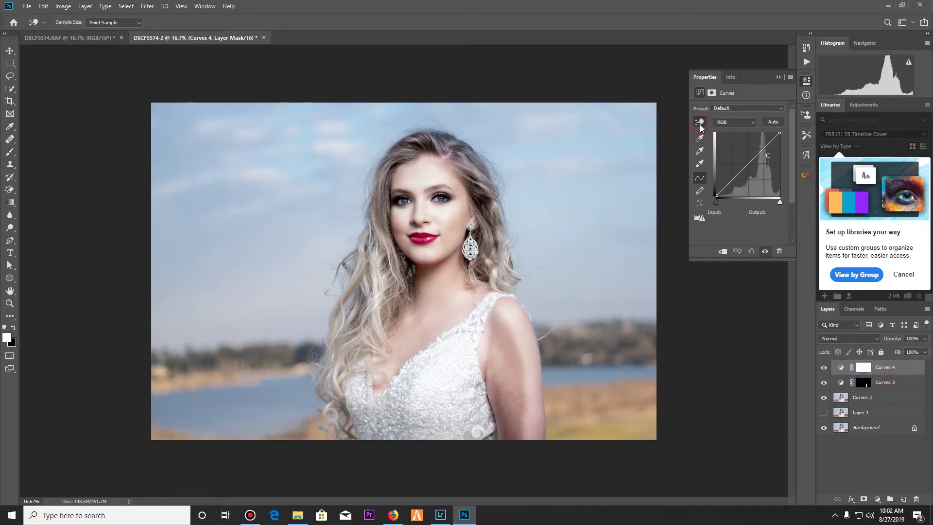
{"action": "left_click", "coordinate": [529, 326]}
{"action": "left_click_drag", "start_coordinate": [520, 311], "coordinate": [520, 303]}
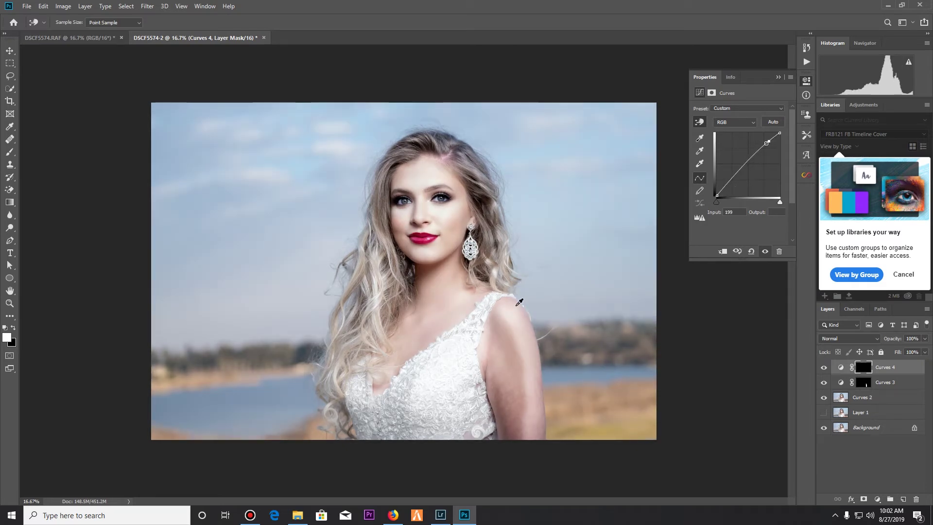
{"action": "key", "text": "b"}
{"action": "mouse_move", "coordinate": [507, 309]}
{"action": "left_mouse_down"}
{"action": "mouse_move", "coordinate": [529, 360]}
{"action": "mouse_move", "coordinate": [533, 412]}
{"action": "mouse_move", "coordinate": [590, 443]}
{"action": "left_mouse_up"}
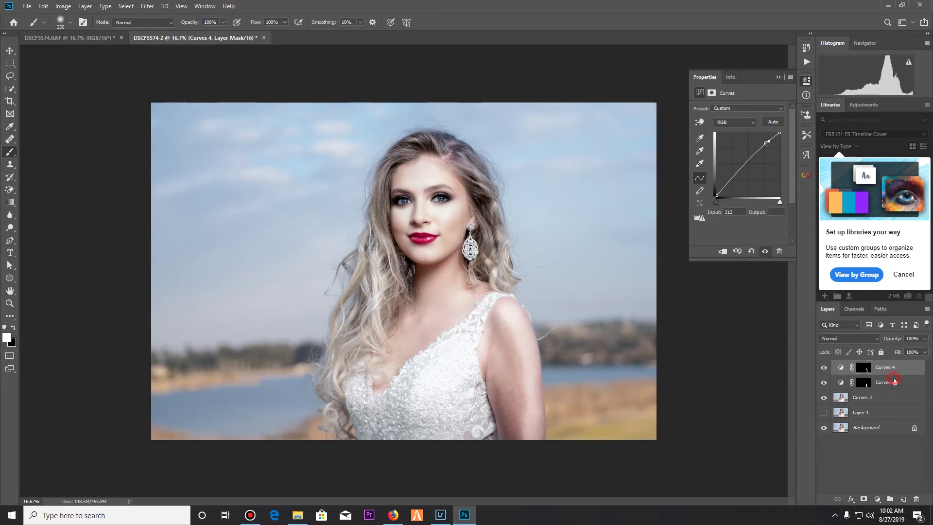
Delete the two trial Curves layers above the merged portrait layer
{"action": "left_click", "coordinate": [891, 384], "text": "shift"}
{"action": "key", "text": "Delete"}
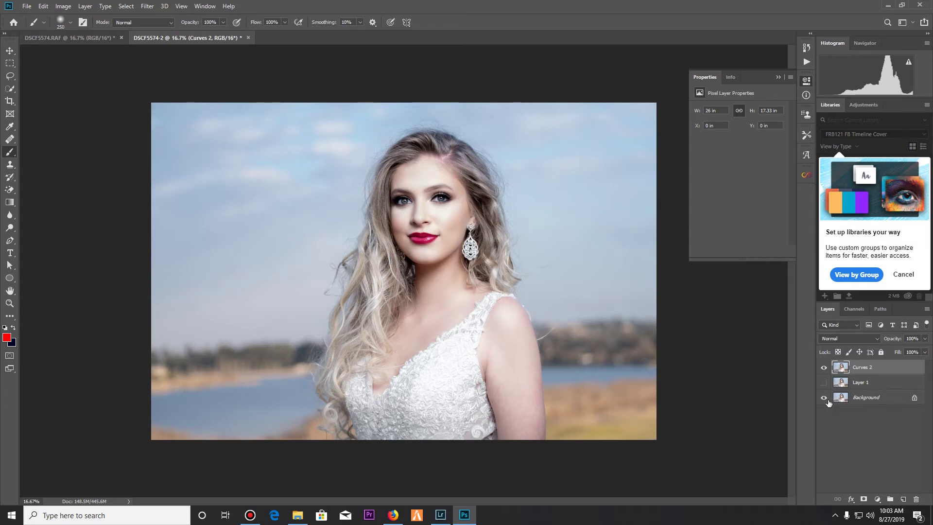
Add a Levels adjustment layer and raise its black input level to about 10
{"action": "left_click", "coordinate": [877, 499]}
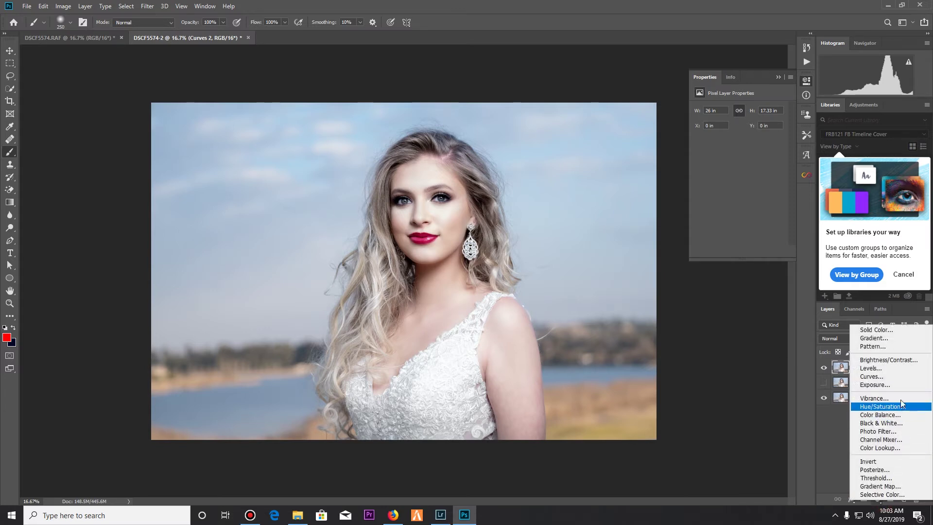
{"action": "left_click", "coordinate": [892, 368]}
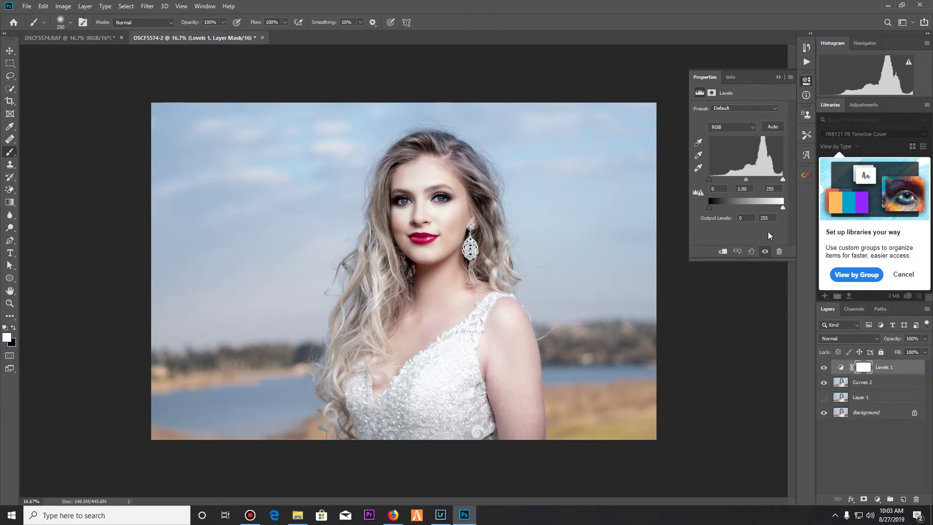
{"action": "left_click", "coordinate": [708, 207]}
{"action": "left_click_drag", "start_coordinate": [708, 207], "coordinate": [710, 183]}
{"action": "left_click", "coordinate": [708, 180], "text": "alt"}
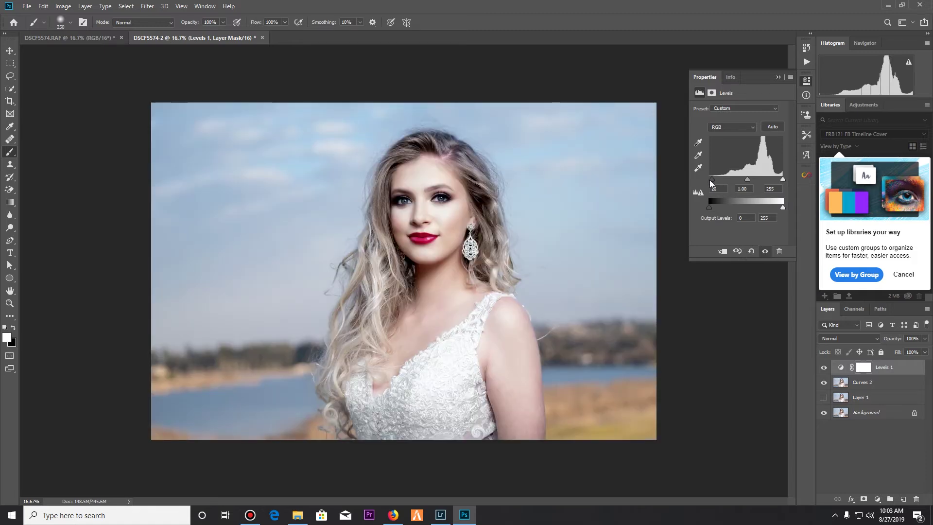
Test the Levels white output level and return the black input level to 0
{"action": "key", "text": "alt"}
{"action": "left_click_drag", "start_coordinate": [782, 206], "coordinate": [797, 192]}
{"action": "left_click_drag", "start_coordinate": [712, 180], "coordinate": [644, 183]}
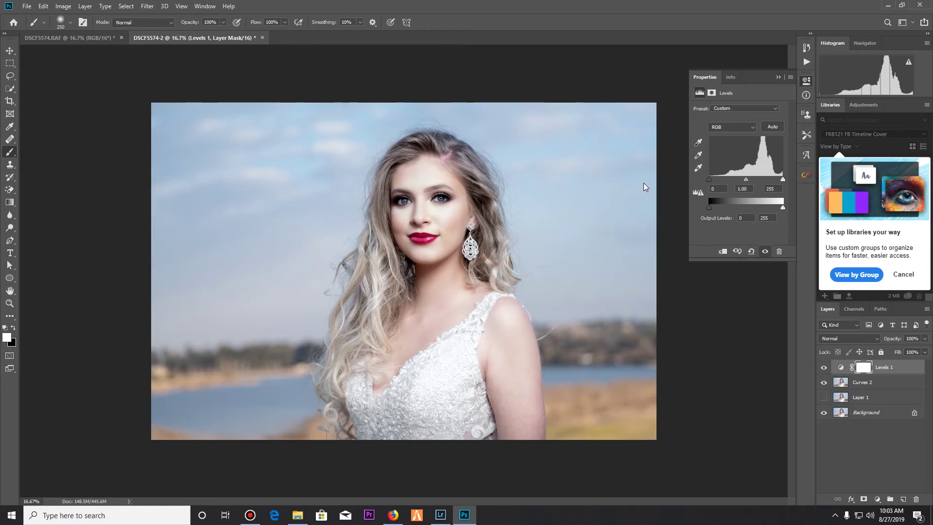
Set the Levels black input level to 13 using the clipping preview, and merge the Levels layer with the Curves 2 layer
{"action": "key", "text": "alt"}
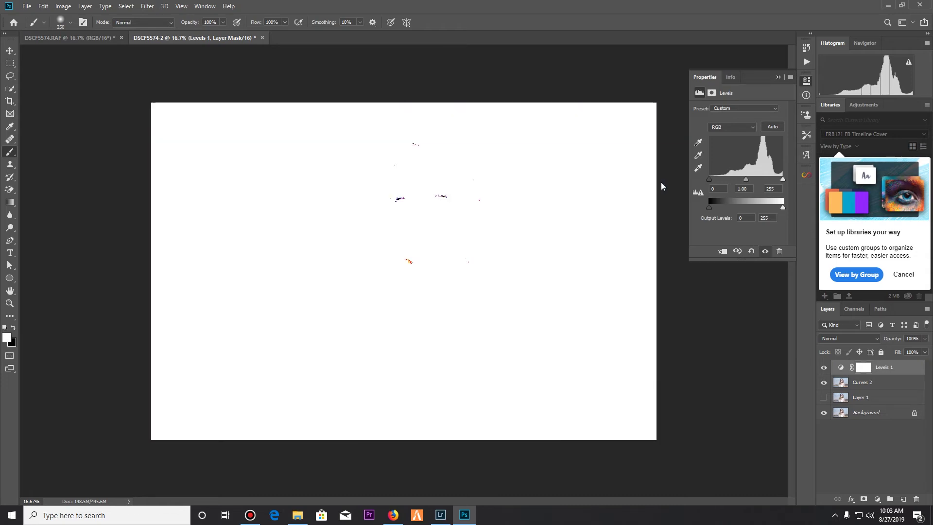
{"action": "left_click_drag", "start_coordinate": [672, 180], "coordinate": [714, 181]}
{"action": "key", "text": "alt"}
{"action": "key", "text": "alt"}
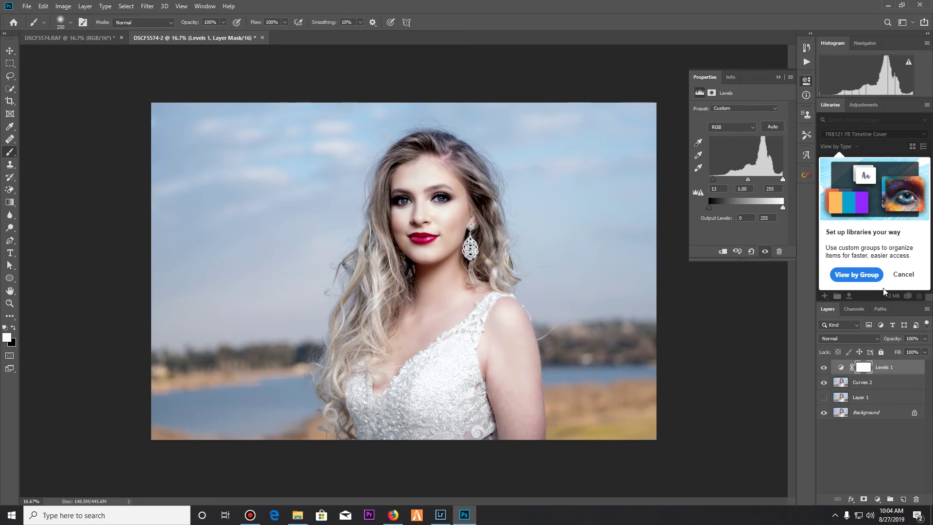
{"action": "right_click", "coordinate": [873, 385]}
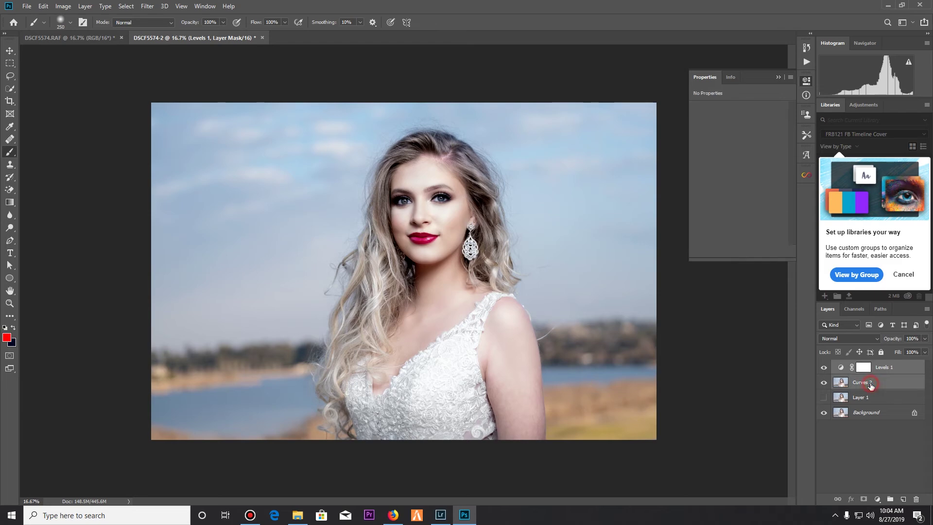
{"action": "left_click", "coordinate": [811, 383]}
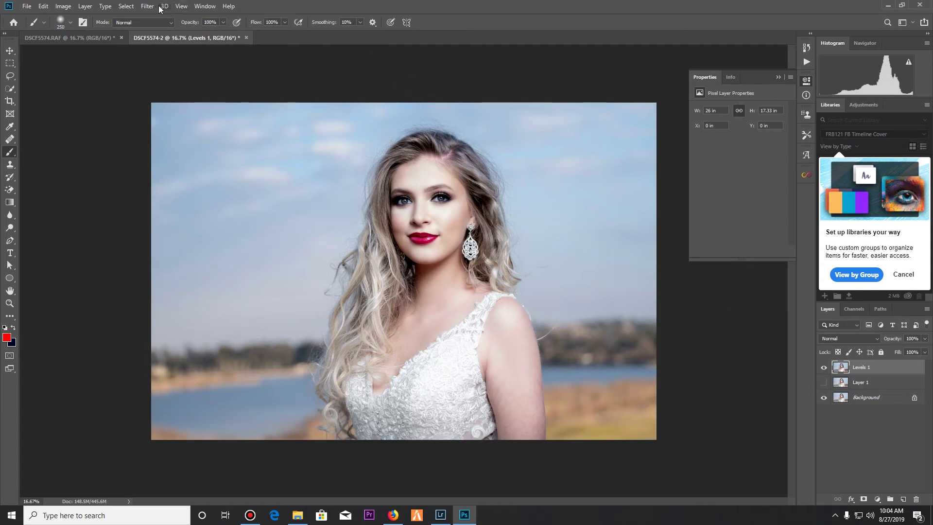
Open the Infinite Color extension and create a color grade at Medium intensity above the merged portrait layer
{"action": "left_click", "coordinate": [204, 5]}
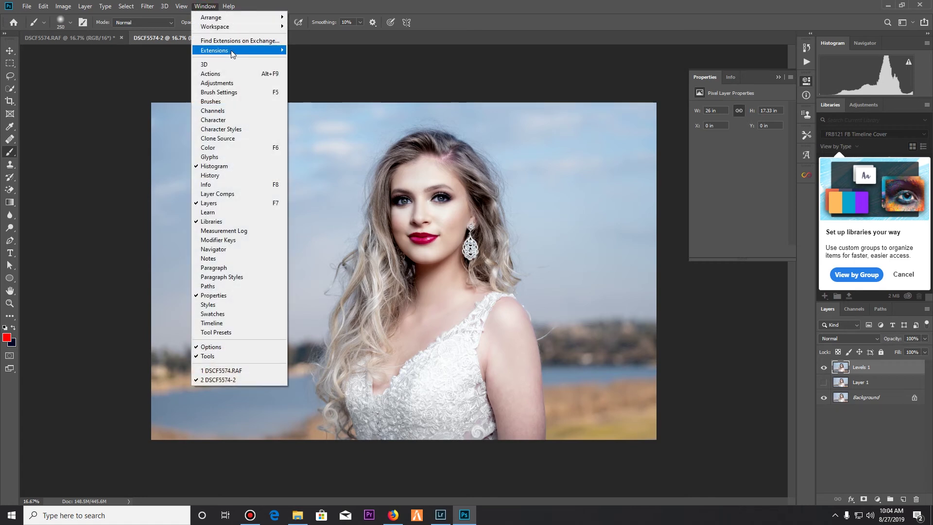
{"action": "mouse_move", "coordinate": [233, 54]}
{"action": "left_click", "coordinate": [298, 61]}
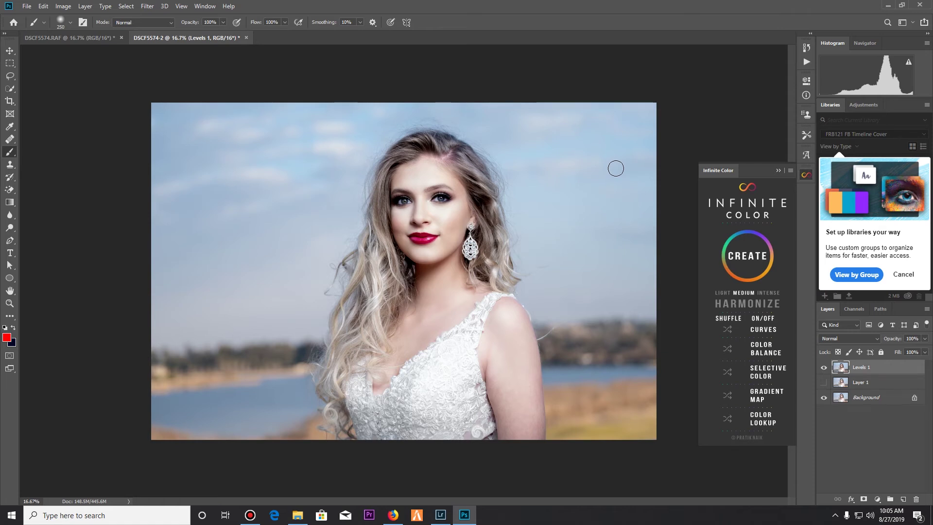
{"action": "left_click", "coordinate": [743, 249]}
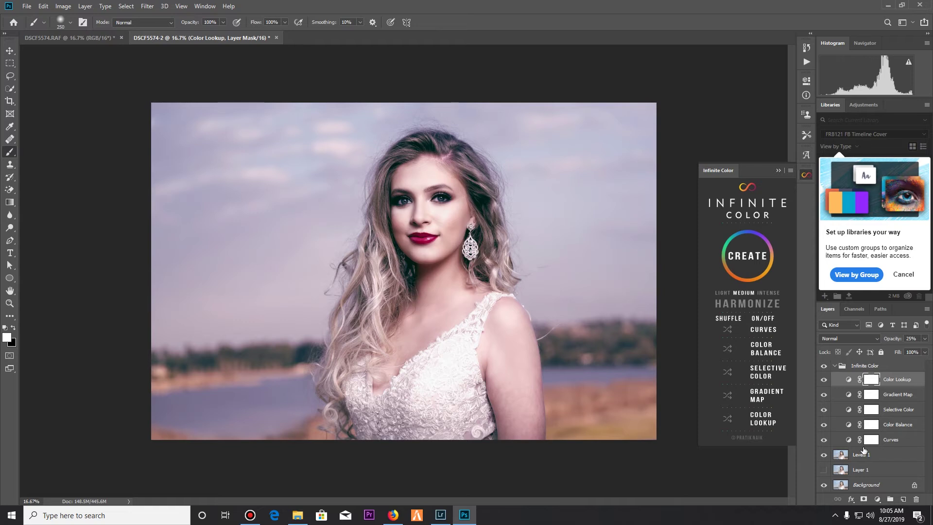
Examine what each adjustment layer in the Infinite Color group contributes by switching their visibility off and on
{"action": "left_click", "coordinate": [823, 440]}
{"action": "left_click", "coordinate": [824, 426]}
{"action": "left_click", "coordinate": [824, 425]}
{"action": "left_click", "coordinate": [824, 425]}
{"action": "left_click", "coordinate": [824, 425]}
{"action": "left_click", "coordinate": [824, 411]}
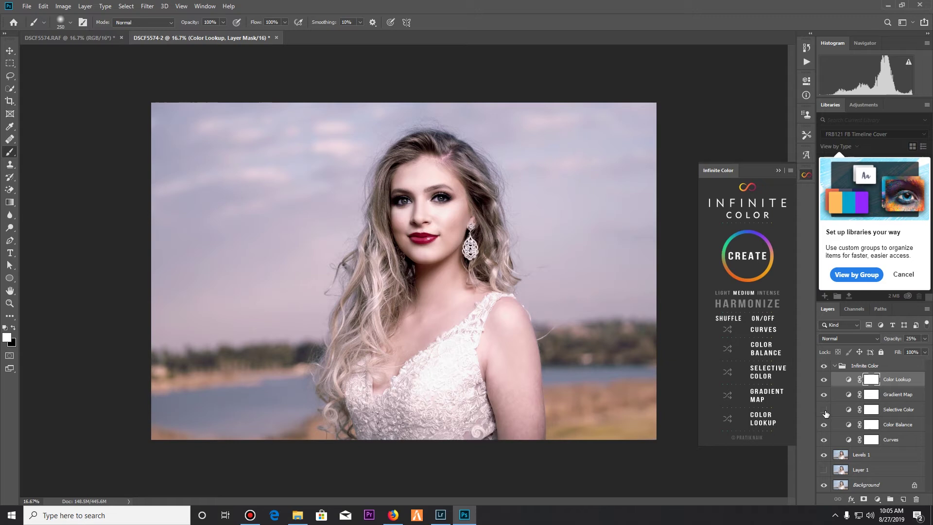
{"action": "left_click", "coordinate": [825, 410]}
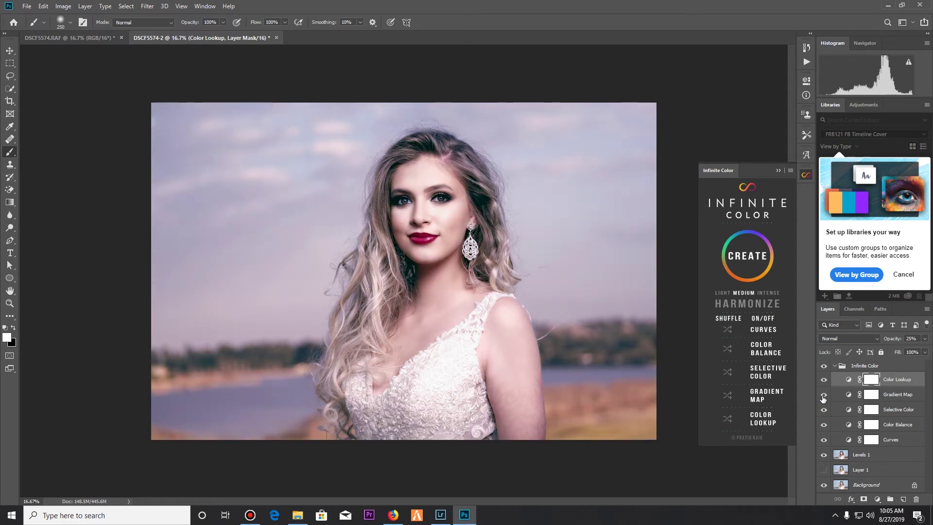
{"action": "left_click", "coordinate": [823, 396]}
{"action": "left_click", "coordinate": [823, 396]}
{"action": "left_click", "coordinate": [824, 380]}
{"action": "left_click", "coordinate": [824, 380]}
Collapse the Infinite Color group, add a layer mask to it, and paint black over the woman with a 700 px brush
{"action": "left_click", "coordinate": [834, 367]}
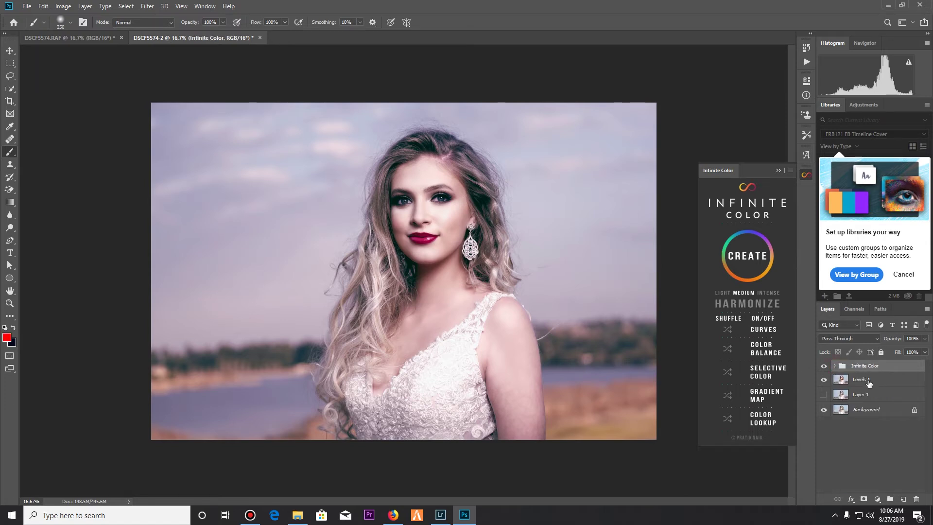
{"action": "left_click", "coordinate": [864, 499]}
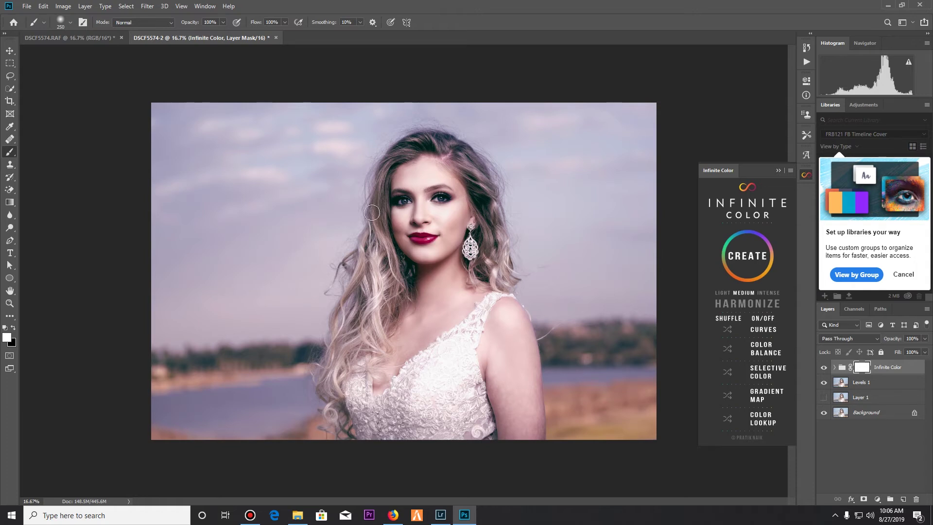
{"action": "key", "text": "x"}
{"action": "key", "text": "bracketright"}
{"action": "key", "text": "bracketright"}
{"action": "key", "text": "bracketright"}
{"action": "key", "text": "bracketright"}
{"action": "key", "text": "bracketright"}
{"action": "mouse_move", "coordinate": [413, 191]}
{"action": "left_mouse_down"}
{"action": "mouse_move", "coordinate": [418, 237]}
{"action": "mouse_move", "coordinate": [445, 235]}
{"action": "mouse_move", "coordinate": [447, 189]}
{"action": "mouse_move", "coordinate": [425, 174]}
{"action": "mouse_move", "coordinate": [433, 177]}
{"action": "mouse_move", "coordinate": [430, 161]}
{"action": "mouse_move", "coordinate": [443, 155]}
{"action": "mouse_move", "coordinate": [468, 170]}
{"action": "mouse_move", "coordinate": [485, 206]}
{"action": "mouse_move", "coordinate": [489, 262]}
{"action": "mouse_move", "coordinate": [456, 308]}
{"action": "mouse_move", "coordinate": [390, 358]}
{"action": "mouse_move", "coordinate": [401, 317]}
{"action": "mouse_move", "coordinate": [348, 341]}
{"action": "mouse_move", "coordinate": [392, 229]}
{"action": "mouse_move", "coordinate": [398, 181]}
{"action": "mouse_move", "coordinate": [431, 156]}
{"action": "mouse_move", "coordinate": [452, 176]}
{"action": "mouse_move", "coordinate": [502, 417]}
{"action": "mouse_move", "coordinate": [516, 440]}
{"action": "mouse_move", "coordinate": [526, 425]}
{"action": "mouse_move", "coordinate": [518, 338]}
{"action": "mouse_move", "coordinate": [468, 298]}
{"action": "mouse_move", "coordinate": [417, 344]}
{"action": "mouse_move", "coordinate": [382, 428]}
{"action": "mouse_move", "coordinate": [358, 367]}
{"action": "mouse_move", "coordinate": [340, 432]}
{"action": "mouse_move", "coordinate": [352, 329]}
{"action": "mouse_move", "coordinate": [409, 437]}
{"action": "mouse_move", "coordinate": [459, 392]}
{"action": "mouse_move", "coordinate": [478, 443]}
{"action": "mouse_move", "coordinate": [491, 399]}
{"action": "mouse_move", "coordinate": [500, 438]}
{"action": "mouse_move", "coordinate": [500, 351]}
{"action": "mouse_move", "coordinate": [466, 272]}
{"action": "mouse_move", "coordinate": [444, 173]}
{"action": "mouse_move", "coordinate": [452, 221]}
{"action": "mouse_move", "coordinate": [489, 193]}
{"action": "left_mouse_up"}
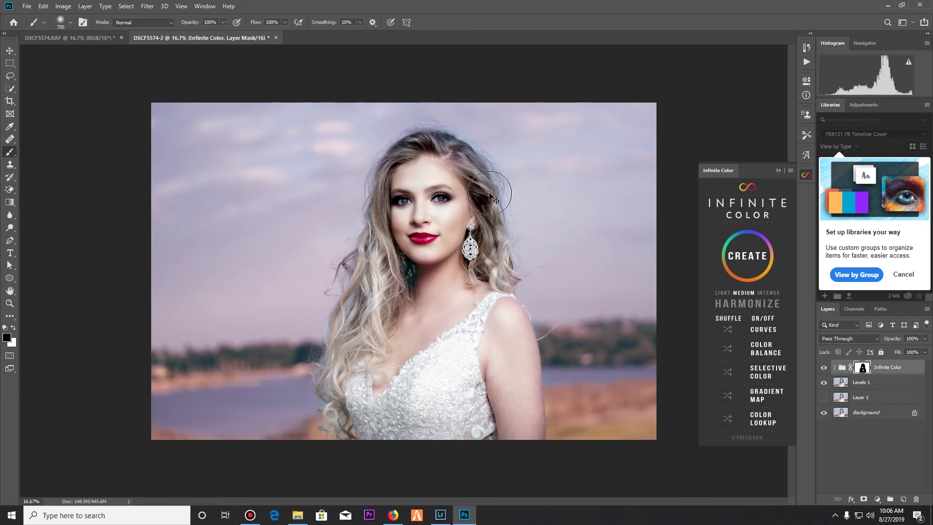
Refine the Infinite Color mask with a 200 px black brush along the hair, shoulder and arm edges
{"action": "key", "text": "ctrl+plus"}
{"action": "key", "text": "ctrl+plus"}
{"action": "key", "text": "ctrl+plus"}
{"action": "key", "text": "bracketleft"}
{"action": "key", "text": "bracketleft"}
{"action": "key", "text": "bracketleft"}
{"action": "key", "text": "bracketleft"}
{"action": "key", "text": "bracketleft"}
{"action": "left_click_drag", "start_coordinate": [409, 145], "coordinate": [438, 337]}
{"action": "mouse_move", "coordinate": [371, 260]}
{"action": "left_mouse_down"}
{"action": "mouse_move", "coordinate": [384, 166]}
{"action": "mouse_move", "coordinate": [418, 235]}
{"action": "left_mouse_up"}
{"action": "mouse_move", "coordinate": [409, 200]}
{"action": "left_mouse_down"}
{"action": "mouse_move", "coordinate": [398, 165]}
{"action": "mouse_move", "coordinate": [484, 122]}
{"action": "mouse_move", "coordinate": [427, 109]}
{"action": "left_mouse_up"}
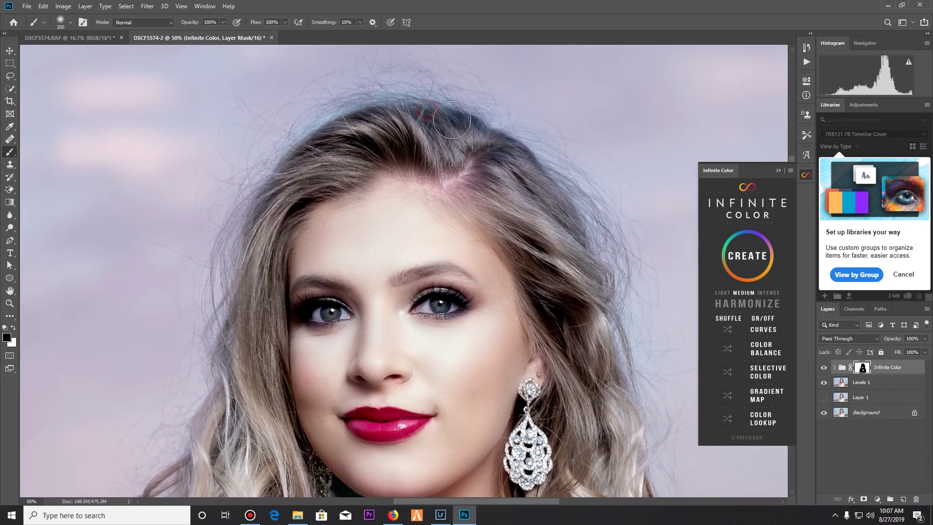
{"action": "left_click_drag", "start_coordinate": [521, 185], "coordinate": [478, 129]}
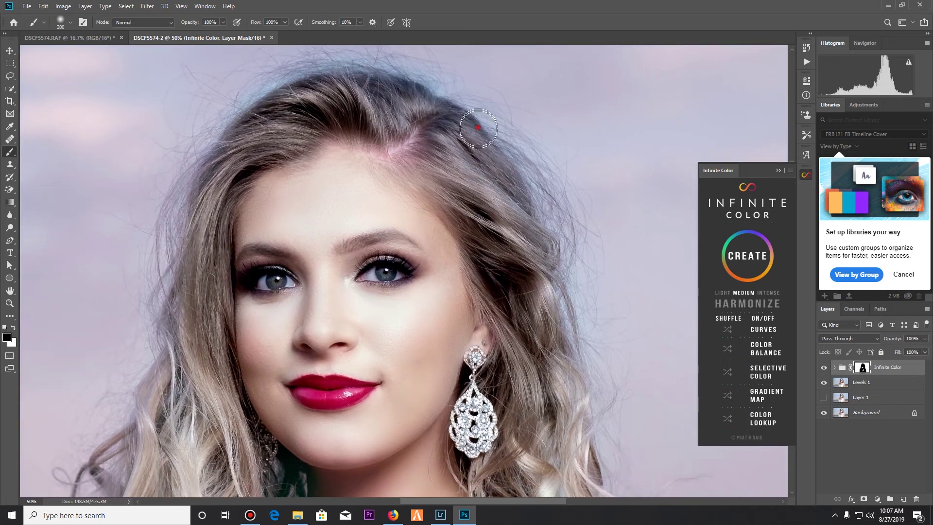
{"action": "left_click_drag", "start_coordinate": [517, 207], "coordinate": [491, 179]}
{"action": "left_click_drag", "start_coordinate": [500, 351], "coordinate": [480, 204]}
{"action": "left_click_drag", "start_coordinate": [516, 446], "coordinate": [497, 361]}
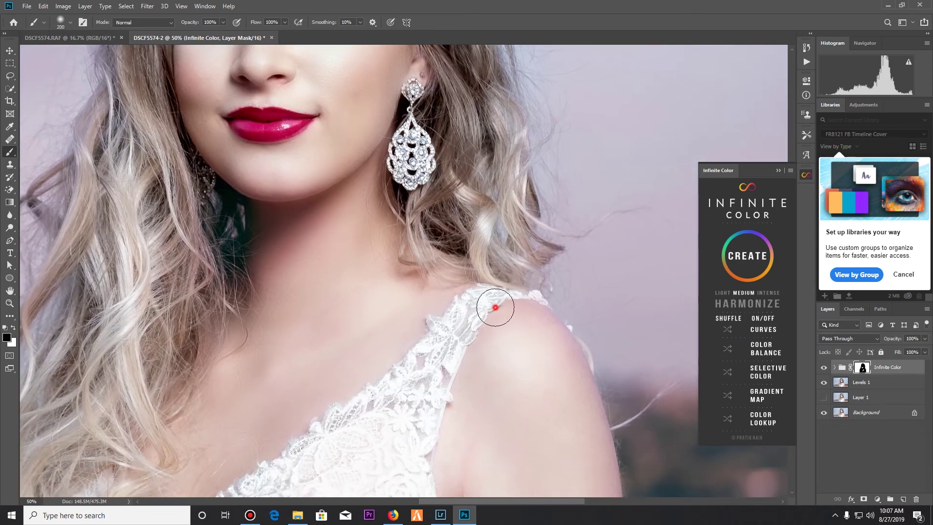
{"action": "left_click_drag", "start_coordinate": [548, 387], "coordinate": [484, 283]}
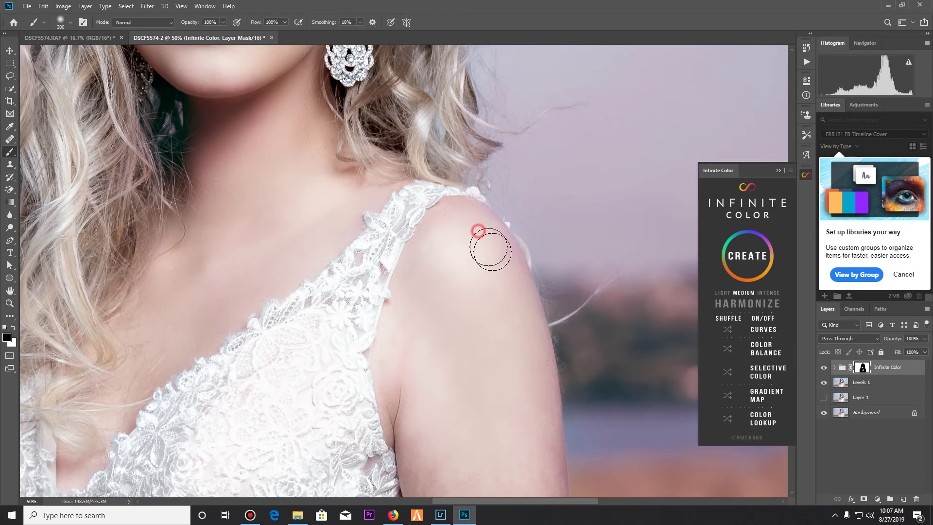
{"action": "left_click_drag", "start_coordinate": [538, 483], "coordinate": [492, 363]}
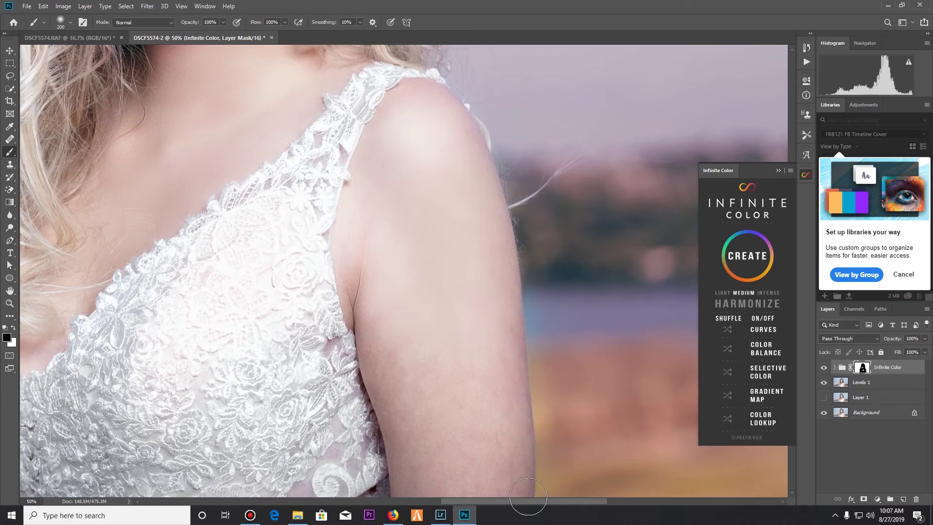
{"action": "key", "text": "ctrl+0"}
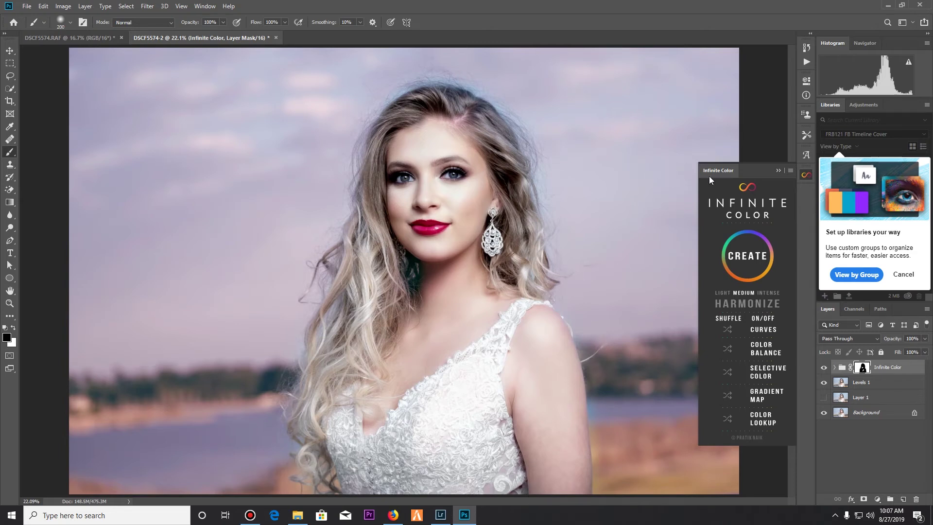
Collapse the Infinite Color panel and compare the portrait with and without the masked color grade
{"action": "left_click", "coordinate": [778, 171]}
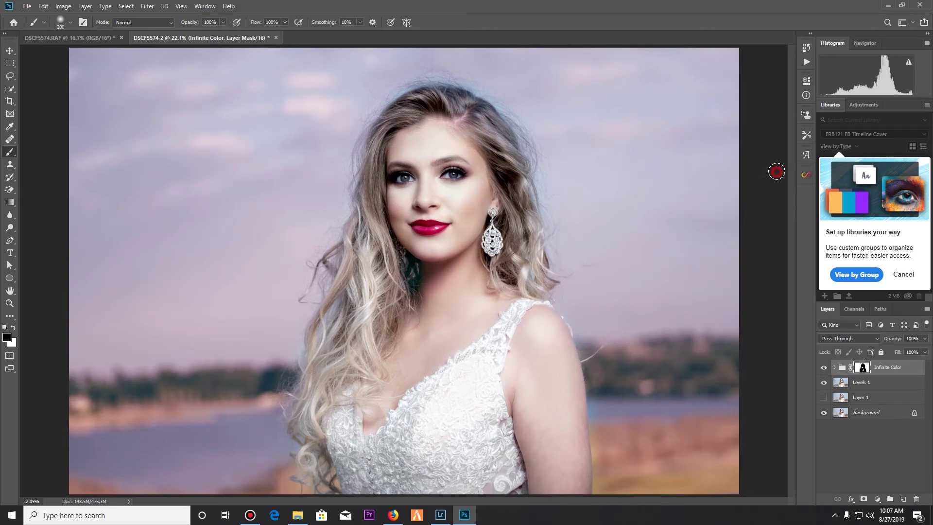
{"action": "left_click", "coordinate": [825, 368]}
{"action": "left_click", "coordinate": [825, 368]}
{"action": "left_click", "coordinate": [824, 368]}
{"action": "left_click", "coordinate": [824, 368]}
{"action": "left_click", "coordinate": [824, 368]}
{"action": "left_click", "coordinate": [825, 368]}
{"action": "left_click", "coordinate": [825, 368]}
{"action": "left_click", "coordinate": [824, 368]}
{"action": "left_click", "coordinate": [824, 368]}
{"action": "left_click", "coordinate": [824, 368]}
{"action": "left_click", "coordinate": [824, 368]}
{"action": "left_click", "coordinate": [825, 368]}
{"action": "left_click", "coordinate": [824, 368]}
{"action": "left_click", "coordinate": [824, 368]}
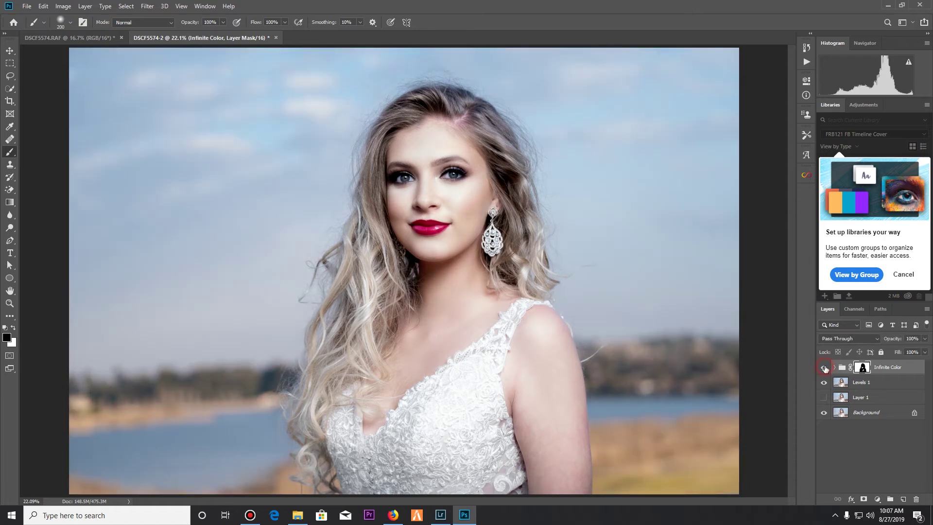
{"action": "left_click", "coordinate": [825, 368]}
{"action": "left_click", "coordinate": [824, 368]}
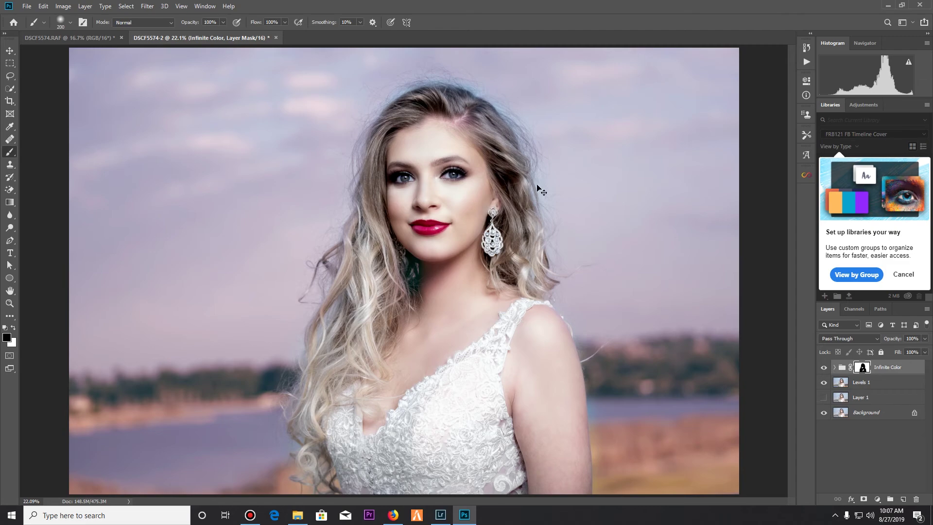
Inspect the face and hair up close, and merge the Infinite Color group with the Levels 1 layer
{"action": "key", "text": "ctrl+plus"}
{"action": "key", "text": "ctrl+plus"}
{"action": "key", "text": "ctrl+plus"}
{"action": "key", "text": "ctrl+plus"}
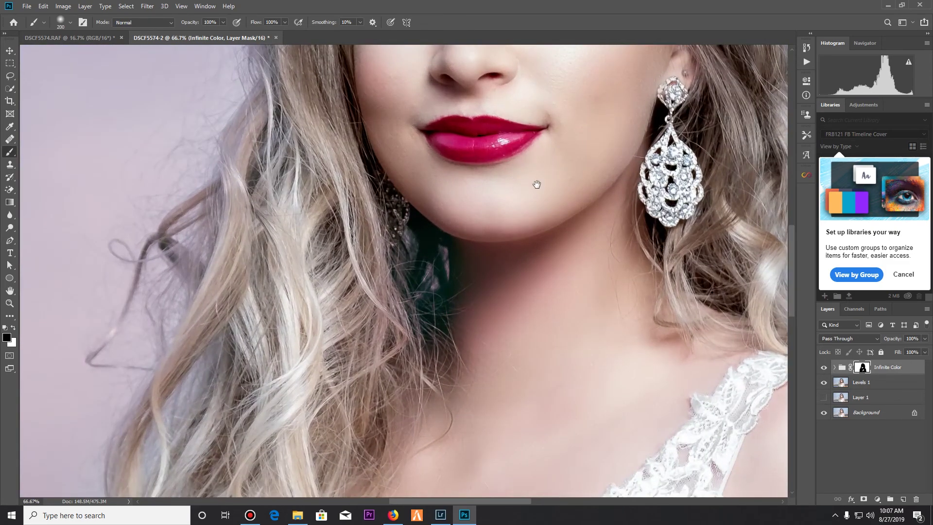
{"action": "left_click_drag", "start_coordinate": [503, 191], "coordinate": [510, 389]}
{"action": "left_click_drag", "start_coordinate": [487, 237], "coordinate": [553, 224]}
{"action": "left_click_drag", "start_coordinate": [625, 252], "coordinate": [524, 198]}
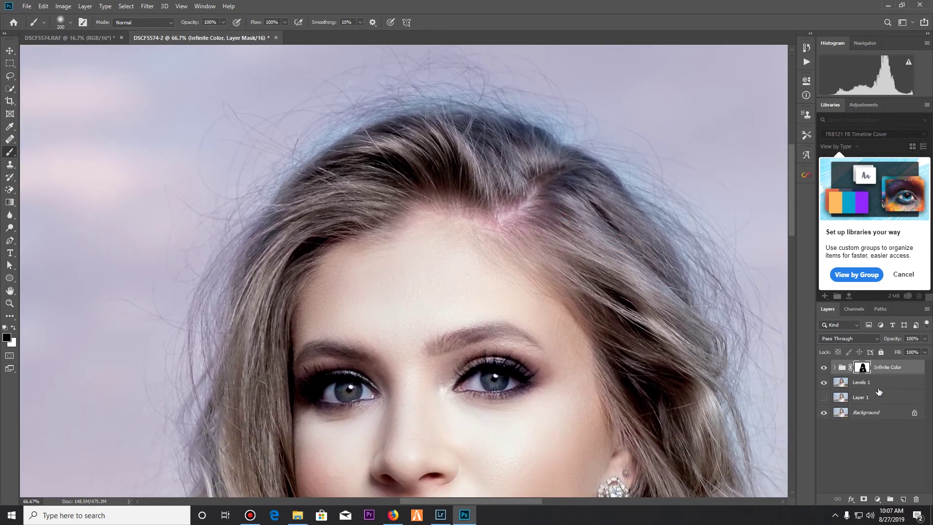
{"action": "left_click", "coordinate": [861, 385]}
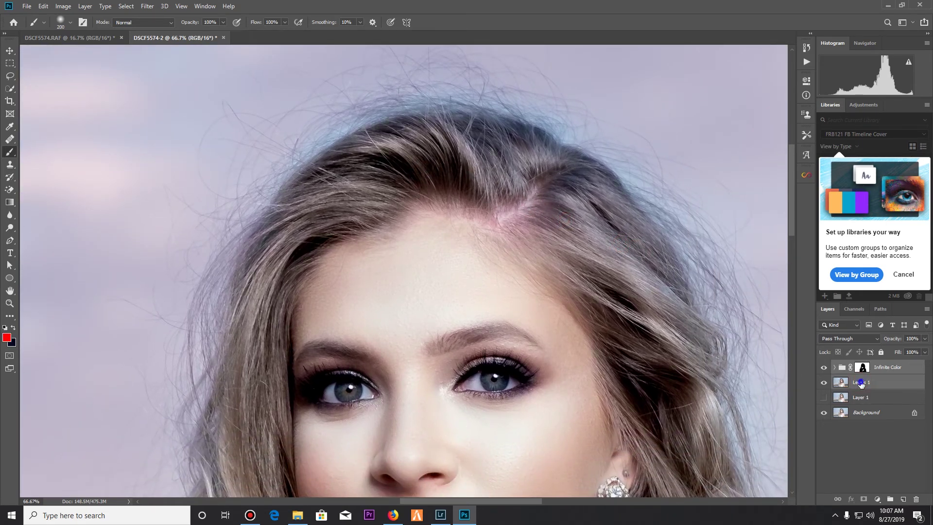
{"action": "right_click", "coordinate": [861, 383]}
{"action": "left_click", "coordinate": [811, 381]}
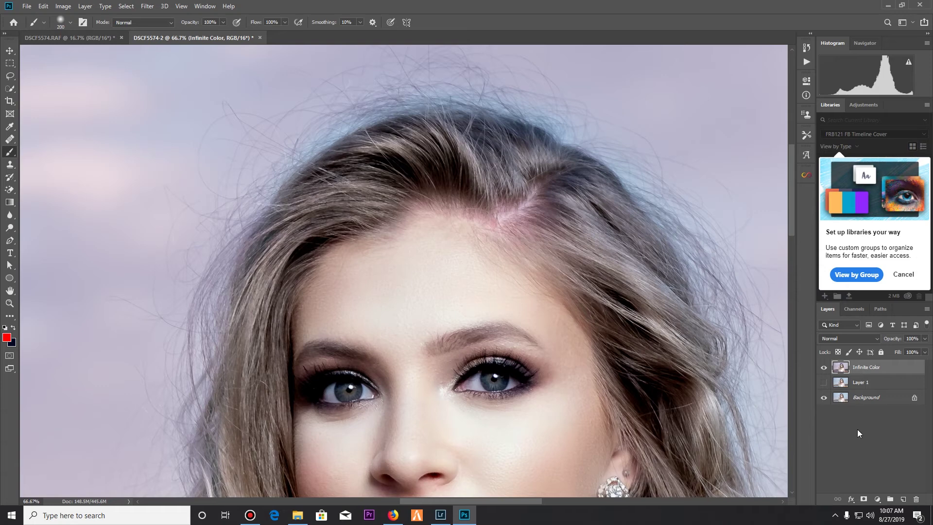
Add a Hue/Saturation adjustment, sample the pink hair parting, and set Magentas to hue +26 and saturation -70, comparing before and after
{"action": "left_click", "coordinate": [879, 499]}
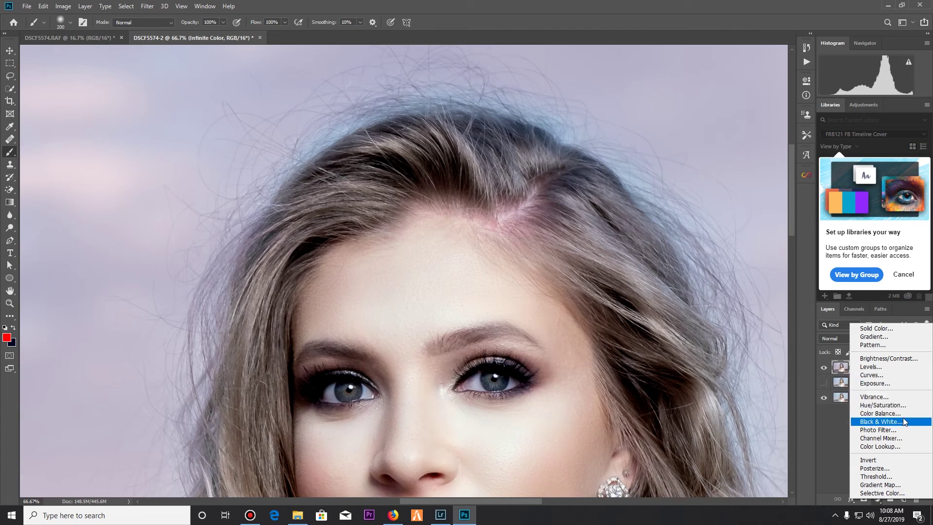
{"action": "left_click", "coordinate": [880, 405]}
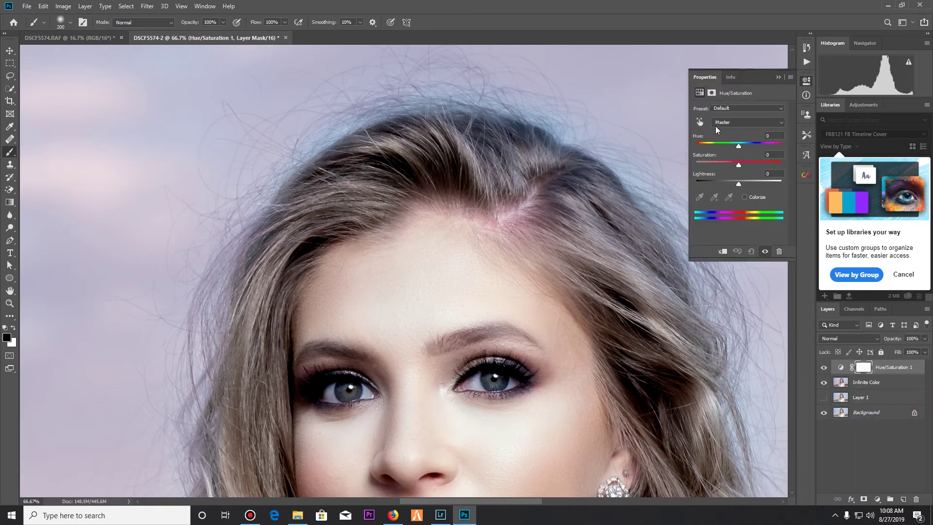
{"action": "left_click", "coordinate": [701, 122]}
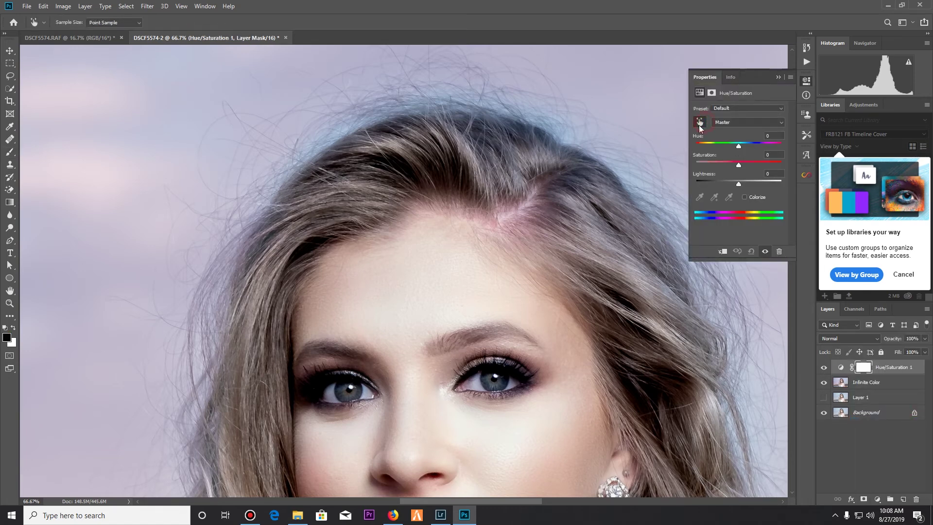
{"action": "left_click", "coordinate": [530, 206]}
{"action": "left_click_drag", "start_coordinate": [739, 165], "coordinate": [769, 166]}
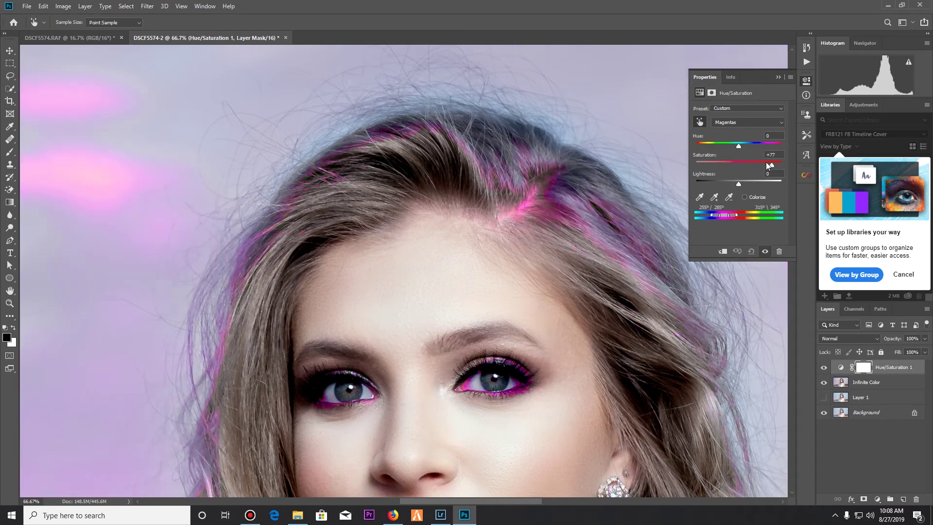
{"action": "left_click_drag", "start_coordinate": [687, 160], "coordinate": [709, 163]}
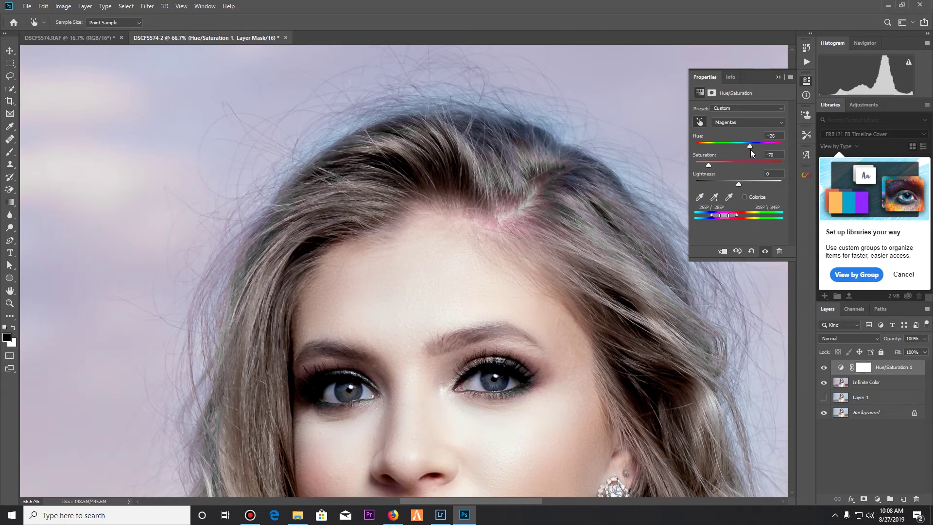
{"action": "left_click", "coordinate": [823, 367]}
{"action": "left_click", "coordinate": [824, 366]}
{"action": "left_click", "coordinate": [824, 367]}
{"action": "left_click", "coordinate": [823, 367]}
Invert the Hue/Saturation mask to black and paint white over the pink hair parting with a 100 px brush
{"action": "key", "text": "b"}
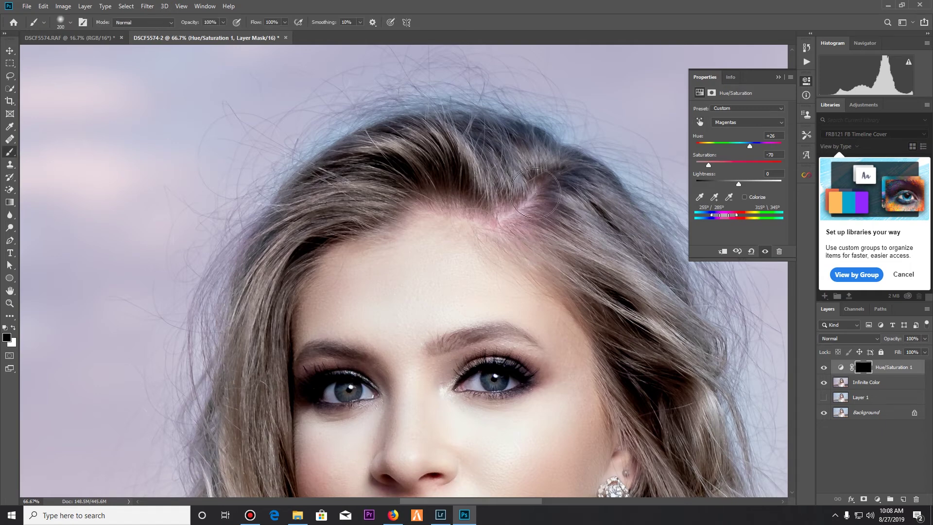
{"action": "key", "text": "x"}
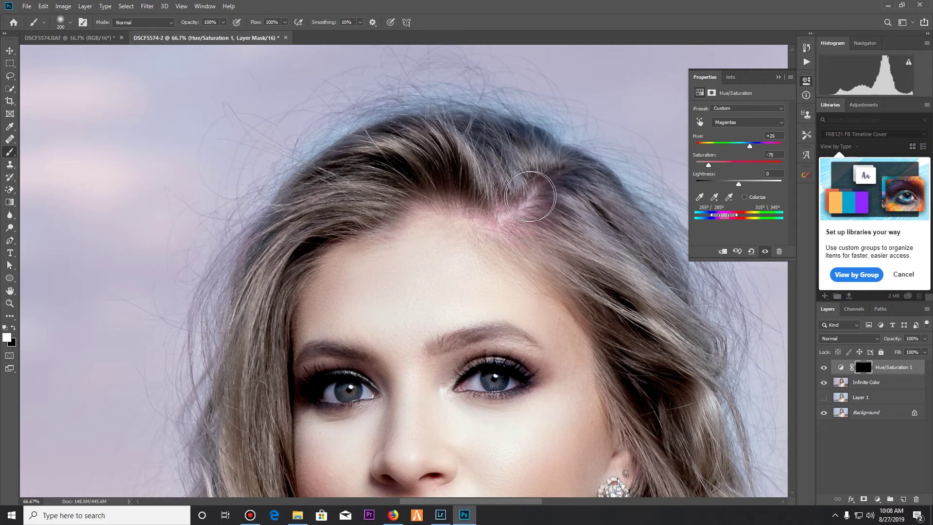
{"action": "key", "text": "bracketleft"}
{"action": "key", "text": "bracketleft"}
{"action": "key", "text": "bracketleft"}
{"action": "key", "text": "bracketleft"}
{"action": "mouse_move", "coordinate": [542, 194]}
{"action": "left_mouse_down"}
{"action": "mouse_move", "coordinate": [519, 227]}
{"action": "mouse_move", "coordinate": [544, 185]}
{"action": "mouse_move", "coordinate": [501, 223]}
{"action": "mouse_move", "coordinate": [501, 208]}
{"action": "mouse_move", "coordinate": [513, 215]}
{"action": "mouse_move", "coordinate": [520, 201]}
{"action": "mouse_move", "coordinate": [539, 208]}
{"action": "mouse_move", "coordinate": [534, 219]}
{"action": "mouse_move", "coordinate": [558, 223]}
{"action": "mouse_move", "coordinate": [532, 195]}
{"action": "left_mouse_up"}
Compare the whole portrait with and without the Hue/Saturation correction on the hair parting
{"action": "key", "text": "ctrl+minus"}
{"action": "key", "text": "ctrl+minus"}
{"action": "key", "text": "ctrl+minus"}
{"action": "key", "text": "ctrl+minus"}
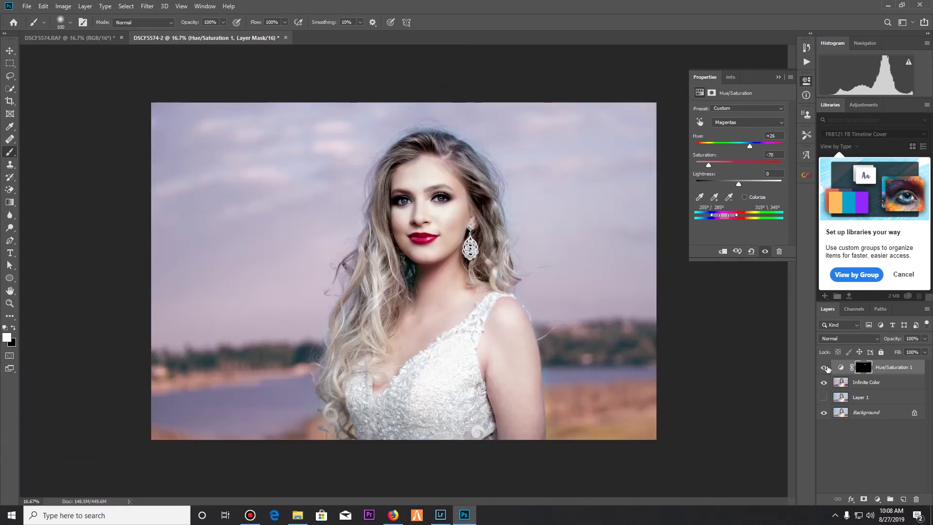
{"action": "left_click", "coordinate": [825, 368]}
{"action": "left_click", "coordinate": [826, 368]}
{"action": "left_click", "coordinate": [825, 368]}
{"action": "left_click", "coordinate": [825, 368]}
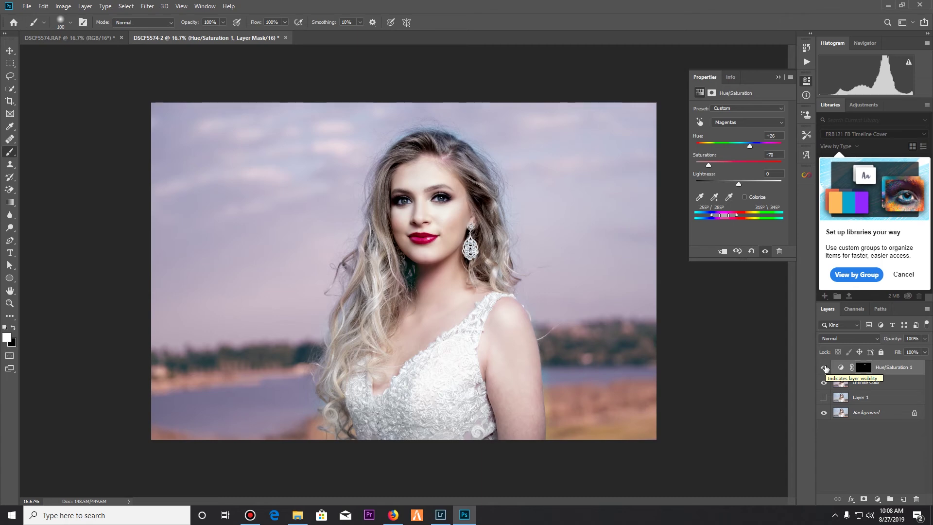
Merge the Hue/Saturation 1 adjustment with the Infinite Color layer
{"action": "left_click", "coordinate": [878, 386], "text": "shift"}
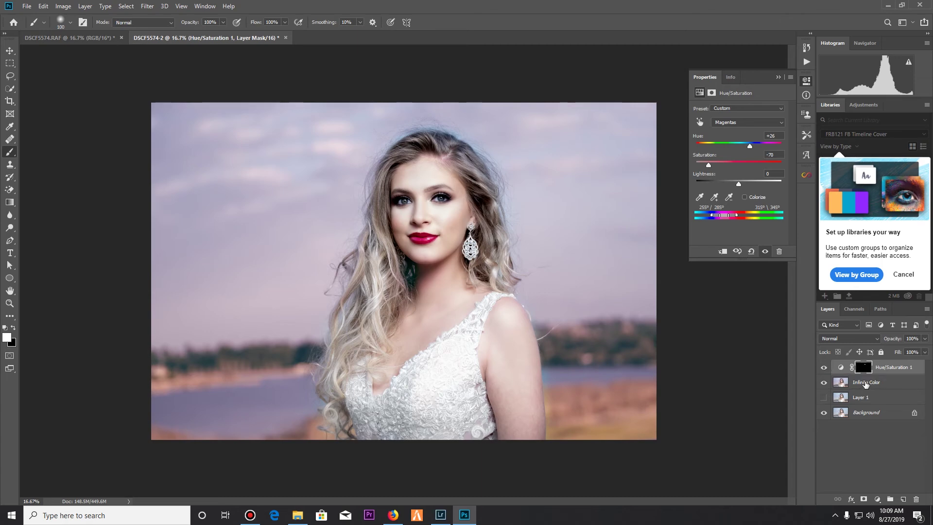
{"action": "right_click", "coordinate": [877, 385]}
{"action": "left_click", "coordinate": [791, 384]}
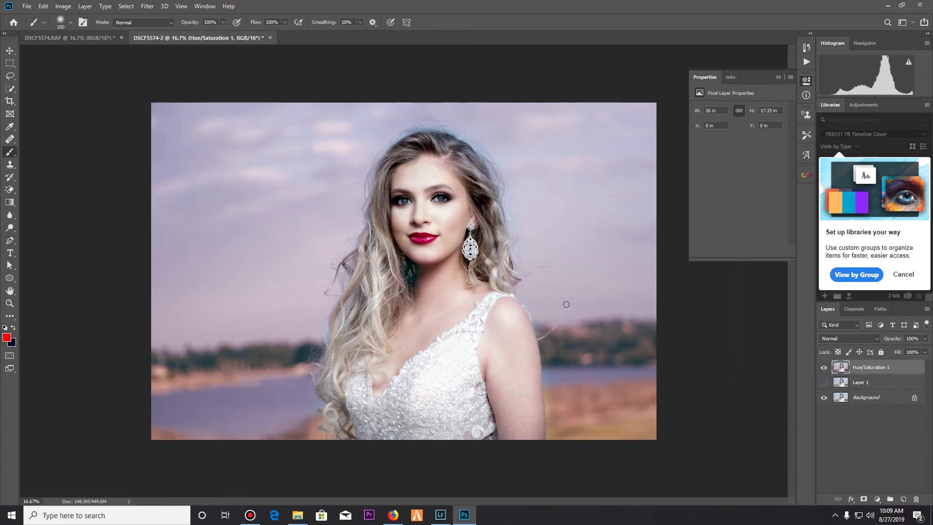
Choose the Healing Brush and enlarge it to 70 px for the stray hair beside the bare shoulder
{"action": "key", "text": "ctrl+plus"}
{"action": "key", "text": "ctrl+plus"}
{"action": "key", "text": "ctrl+plus"}
{"action": "key", "text": "ctrl+plus"}
{"action": "key", "text": "ctrl+plus"}
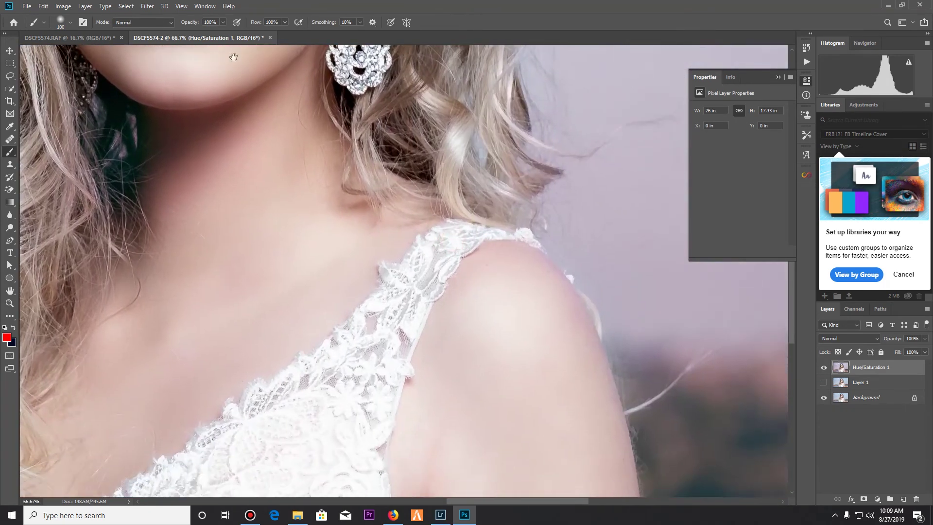
{"action": "left_click_drag", "start_coordinate": [418, 248], "coordinate": [262, 177]}
{"action": "mouse_move", "coordinate": [344, 157]}
{"action": "left_mouse_down"}
{"action": "mouse_move", "coordinate": [236, 153]}
{"action": "mouse_move", "coordinate": [327, 192]}
{"action": "left_mouse_up"}
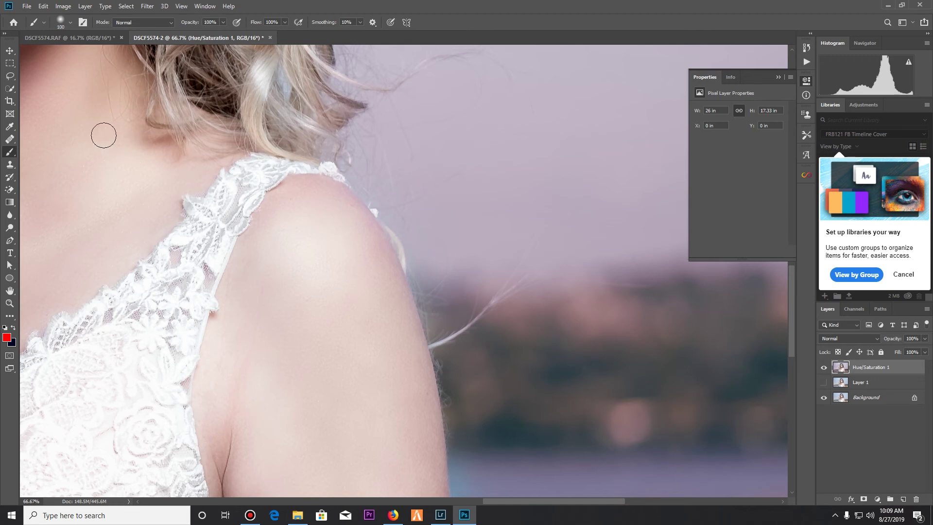
{"action": "left_click", "coordinate": [10, 140]}
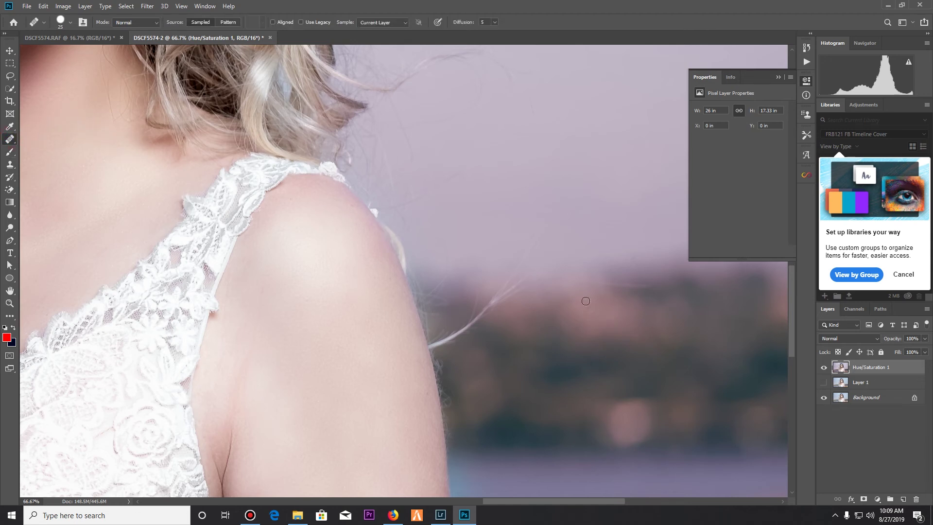
{"action": "key", "text": "bracketright"}
{"action": "key", "text": "bracketright"}
{"action": "key", "text": "bracketright"}
{"action": "key", "text": "bracketright"}
{"action": "key", "text": "bracketright"}
Try to heal the stray hair beside the upper arm with background samples in Normal mode
{"action": "mouse_move", "coordinate": [663, 285]}
{"action": "left_mouse_down"}
{"action": "mouse_move", "coordinate": [515, 276]}
{"action": "mouse_move", "coordinate": [477, 311]}
{"action": "left_mouse_up"}
{"action": "left_click", "coordinate": [519, 285]}
{"action": "left_click", "coordinate": [487, 297]}
{"action": "mouse_move", "coordinate": [533, 290]}
{"action": "left_mouse_down"}
{"action": "mouse_move", "coordinate": [552, 278]}
{"action": "mouse_move", "coordinate": [652, 270]}
{"action": "left_mouse_up"}
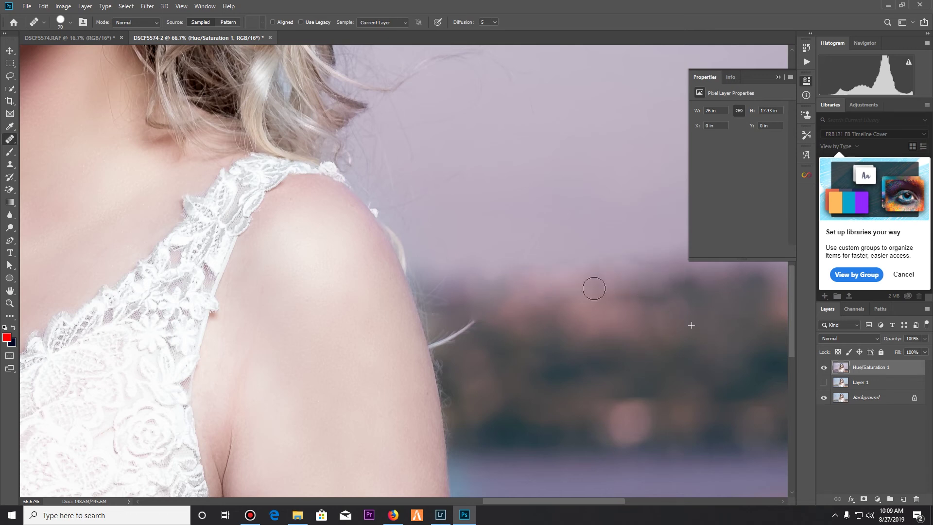
{"action": "left_click_drag", "start_coordinate": [476, 325], "coordinate": [436, 343]}
Undo the healing strokes on the stray hair and the preceding layer merge
{"action": "key", "text": "ctrl+z"}
{"action": "key", "text": "ctrl+z"}
{"action": "key", "text": "ctrl+z"}
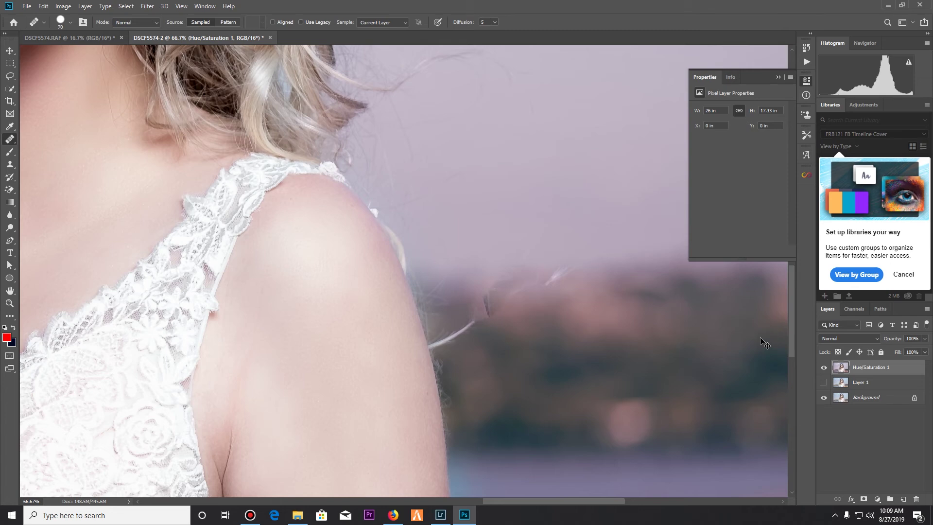
{"action": "key", "text": "ctrl+z"}
{"action": "key", "text": "ctrl+z"}
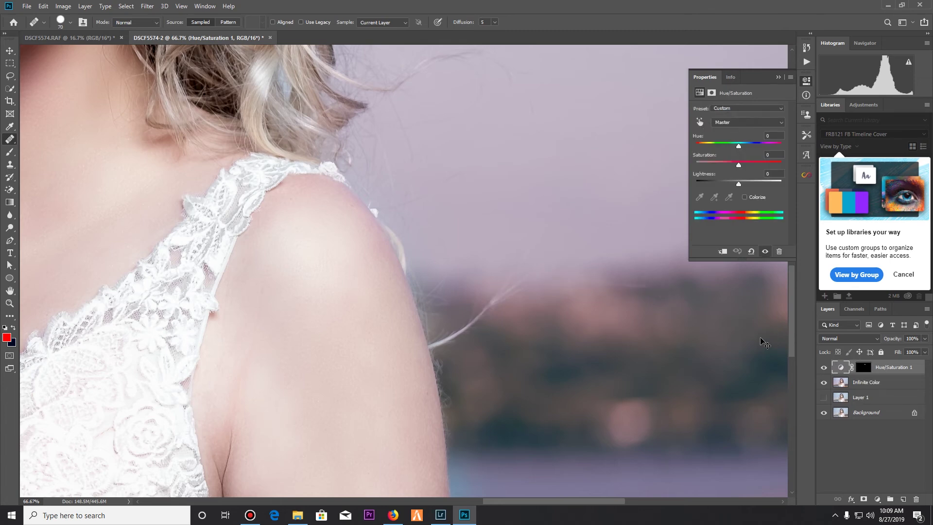
Check the face and hair parting up close, and merge Hue/Saturation 1 with Infinite Color again
{"action": "left_click_drag", "start_coordinate": [386, 143], "coordinate": [534, 350]}
{"action": "left_click_drag", "start_coordinate": [492, 215], "coordinate": [524, 317]}
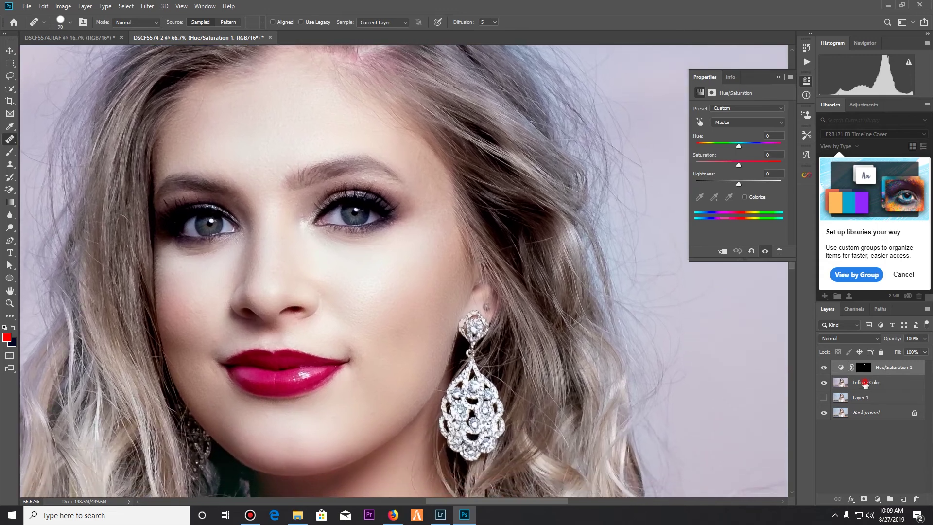
{"action": "left_click", "coordinate": [867, 382], "text": "shift"}
{"action": "right_click", "coordinate": [868, 382]}
{"action": "left_click", "coordinate": [799, 382]}
Try healing the tip of the stray hair beside the upper arm in Normal mode
{"action": "mouse_move", "coordinate": [685, 348]}
{"action": "left_mouse_down"}
{"action": "mouse_move", "coordinate": [457, 181]}
{"action": "mouse_move", "coordinate": [456, 217]}
{"action": "mouse_move", "coordinate": [498, 264]}
{"action": "mouse_move", "coordinate": [548, 252]}
{"action": "left_mouse_up"}
{"action": "left_click", "coordinate": [475, 258]}
{"action": "left_click", "coordinate": [452, 267]}
{"action": "mouse_move", "coordinate": [476, 283]}
{"action": "left_mouse_down"}
{"action": "mouse_move", "coordinate": [458, 279]}
{"action": "mouse_move", "coordinate": [492, 265]}
{"action": "left_mouse_up"}
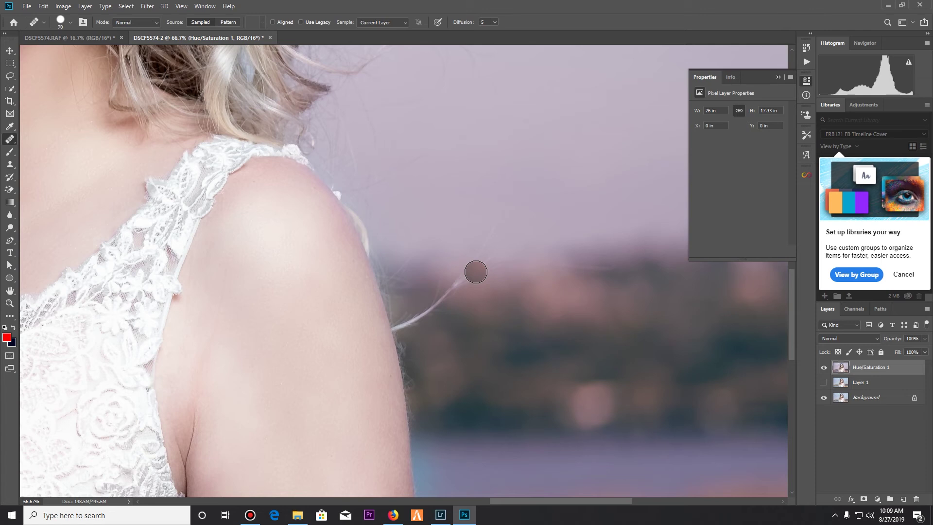
Set the Healing Brush mode to Darken and heal the stray hair beside the upper arm with background samples
{"action": "left_click", "coordinate": [157, 23]}
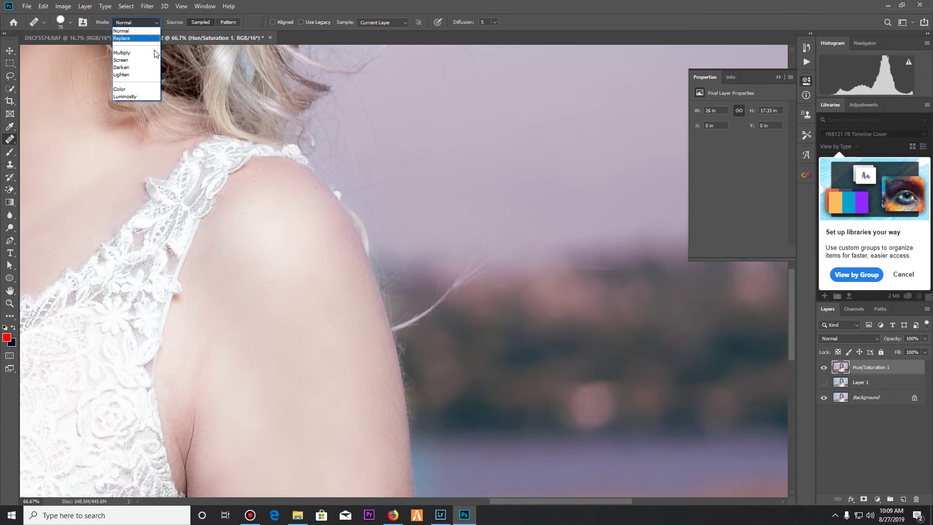
{"action": "left_click", "coordinate": [122, 67]}
{"action": "left_click", "coordinate": [427, 247]}
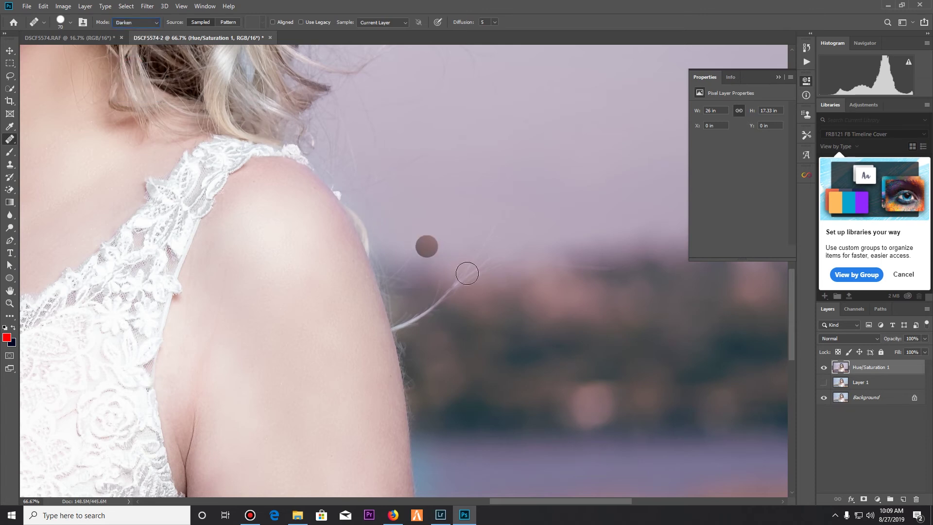
{"action": "left_click", "coordinate": [554, 275], "text": "alt"}
{"action": "mouse_move", "coordinate": [504, 253]}
{"action": "left_mouse_down"}
{"action": "mouse_move", "coordinate": [465, 279]}
{"action": "mouse_move", "coordinate": [492, 258]}
{"action": "mouse_move", "coordinate": [474, 255]}
{"action": "mouse_move", "coordinate": [448, 300]}
{"action": "mouse_move", "coordinate": [461, 280]}
{"action": "mouse_move", "coordinate": [417, 317]}
{"action": "left_mouse_up"}
{"action": "left_click", "coordinate": [417, 316], "text": "alt"}
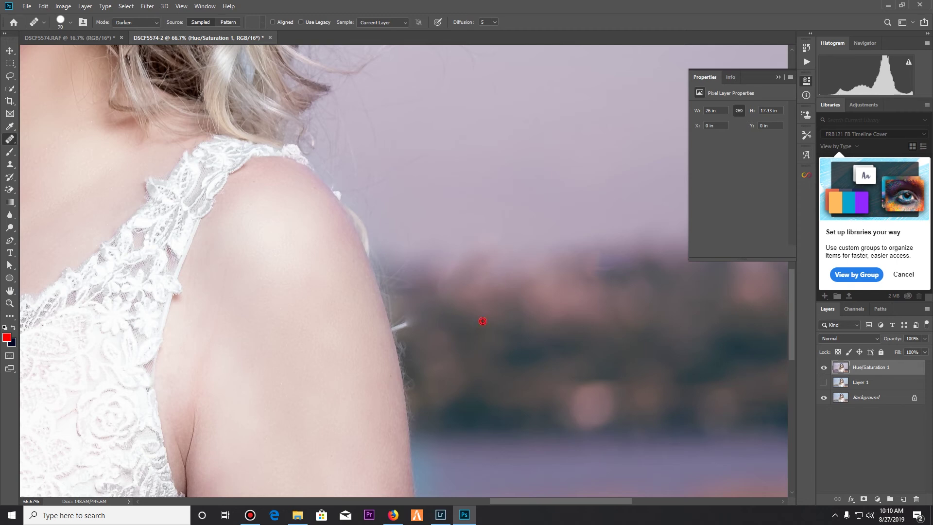
{"action": "mouse_move", "coordinate": [539, 255]}
{"action": "left_mouse_down"}
{"action": "mouse_move", "coordinate": [543, 274]}
{"action": "mouse_move", "coordinate": [523, 268]}
{"action": "mouse_move", "coordinate": [450, 352]}
{"action": "mouse_move", "coordinate": [528, 288]}
{"action": "mouse_move", "coordinate": [498, 289]}
{"action": "mouse_move", "coordinate": [579, 260]}
{"action": "mouse_move", "coordinate": [512, 266]}
{"action": "mouse_move", "coordinate": [635, 274]}
{"action": "mouse_move", "coordinate": [590, 271]}
{"action": "mouse_move", "coordinate": [634, 289]}
{"action": "mouse_move", "coordinate": [625, 296]}
{"action": "mouse_move", "coordinate": [634, 271]}
{"action": "mouse_move", "coordinate": [564, 267]}
{"action": "left_mouse_up"}
{"action": "left_click", "coordinate": [493, 291], "text": "alt"}
{"action": "left_click", "coordinate": [626, 292], "text": "alt"}
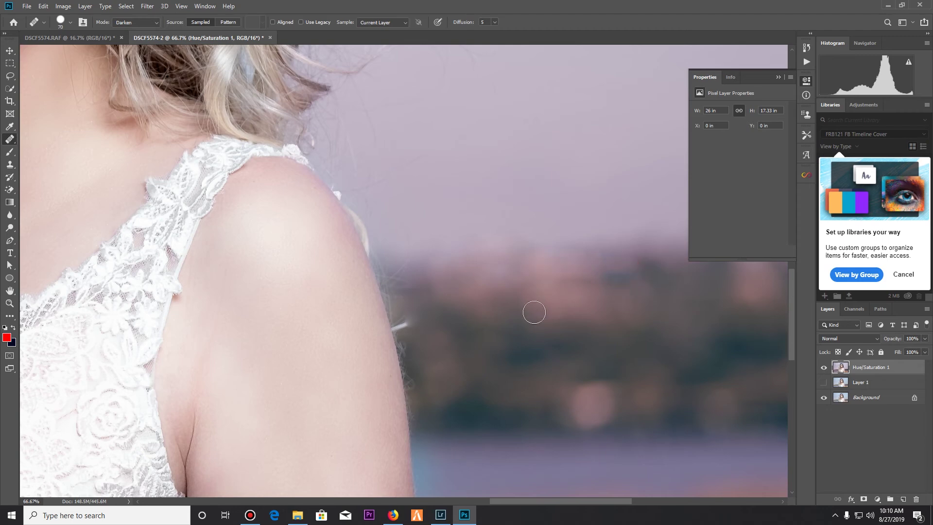
Reduce the Healing Brush to 20 px and heal the remaining hair stub at the edge of the arm
{"action": "key", "text": "ctrl+plus"}
{"action": "key", "text": "ctrl+plus"}
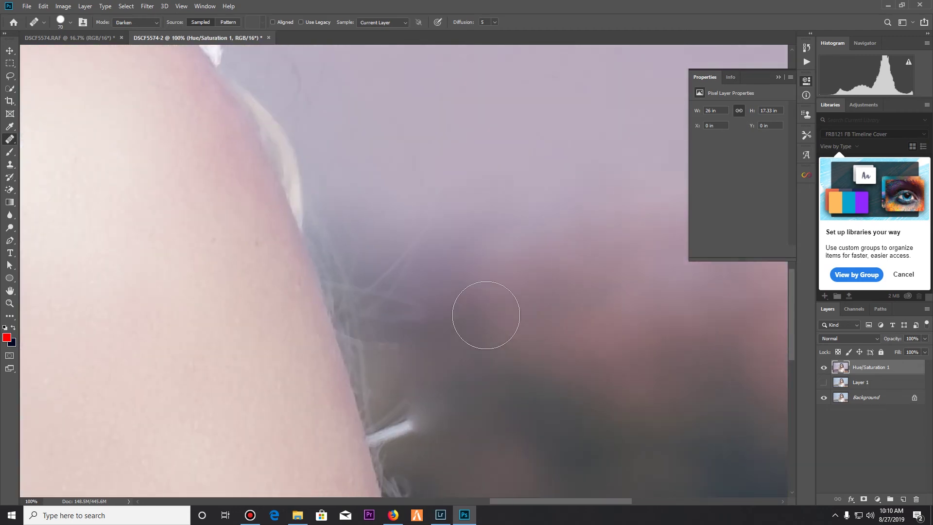
{"action": "scroll", "coordinate": [483, 308], "scroll_direction": "down", "scroll_amount": 3}
{"action": "key", "text": "bracketleft"}
{"action": "key", "text": "bracketleft"}
{"action": "key", "text": "bracketleft"}
{"action": "key", "text": "bracketleft"}
{"action": "key", "text": "bracketleft"}
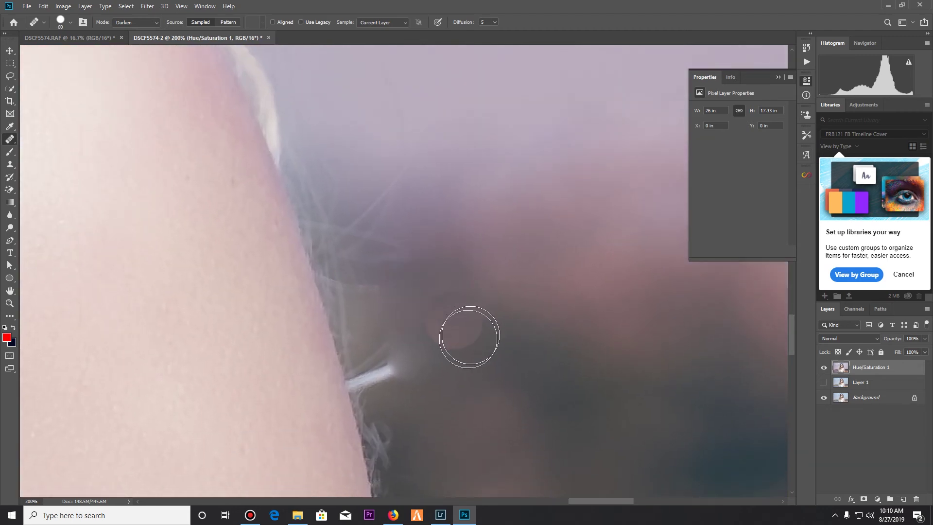
{"action": "left_click_drag", "start_coordinate": [406, 357], "coordinate": [360, 383]}
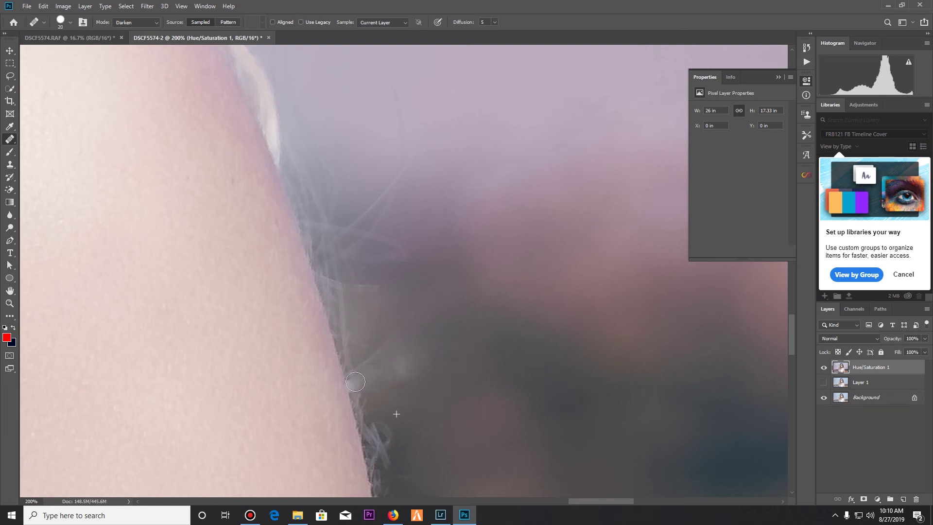
{"action": "mouse_move", "coordinate": [392, 354]}
{"action": "left_mouse_down"}
{"action": "mouse_move", "coordinate": [365, 358]}
{"action": "mouse_move", "coordinate": [369, 346]}
{"action": "mouse_move", "coordinate": [354, 385]}
{"action": "left_mouse_up"}
Compare the whole portrait with and without the merged Hue/Saturation 1 layer
{"action": "key", "text": "ctrl+minus"}
{"action": "key", "text": "ctrl+minus"}
{"action": "key", "text": "ctrl+minus"}
{"action": "key", "text": "ctrl+minus"}
{"action": "key", "text": "ctrl+minus"}
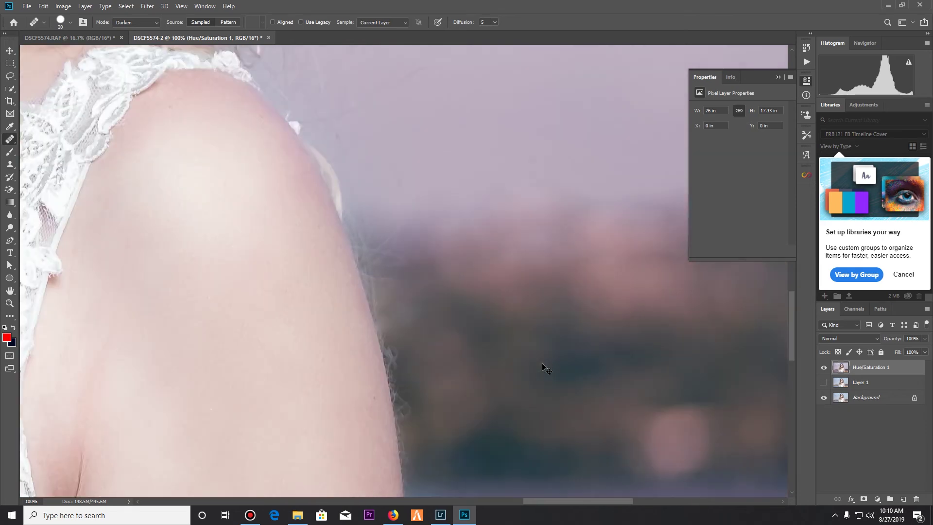
{"action": "key", "text": "ctrl+minus"}
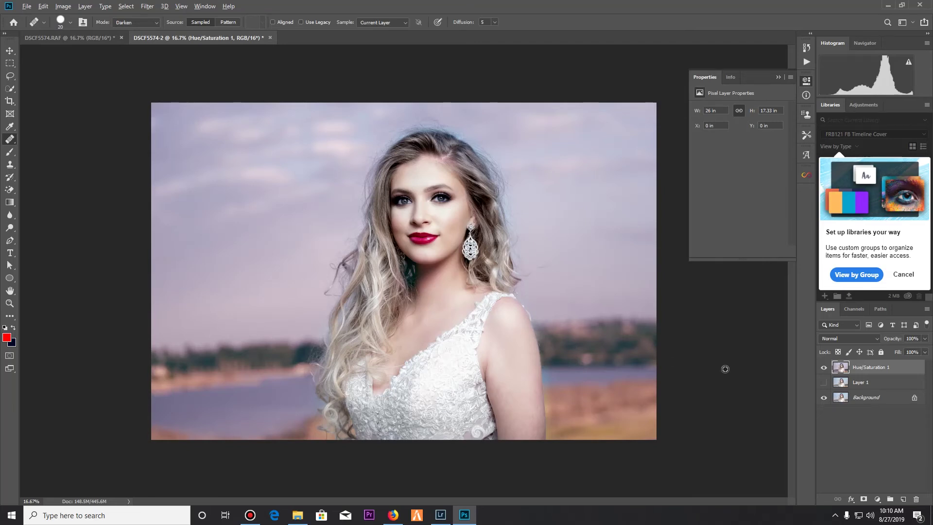
{"action": "left_click", "coordinate": [824, 368], "text": "alt"}
{"action": "left_click", "coordinate": [824, 368]}
{"action": "left_click", "coordinate": [824, 367]}
{"action": "left_click", "coordinate": [824, 368]}
{"action": "left_click", "coordinate": [825, 368]}
{"action": "left_click", "coordinate": [824, 368]}
{"action": "left_click", "coordinate": [824, 367]}
{"action": "left_click", "coordinate": [825, 368]}
{"action": "left_click", "coordinate": [824, 367]}
{"action": "left_click", "coordinate": [825, 368]}
{"action": "left_click", "coordinate": [825, 368]}
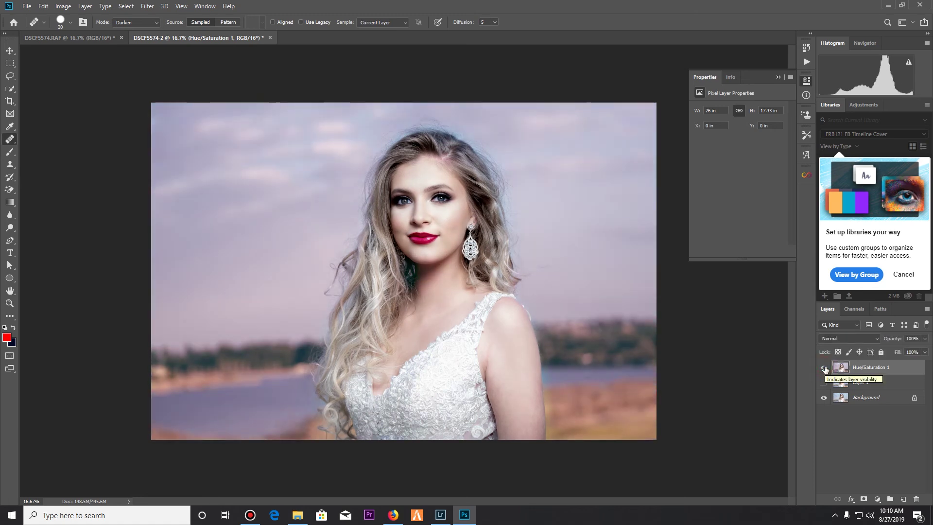
{"action": "left_click", "coordinate": [825, 368]}
{"action": "left_click", "coordinate": [825, 368]}
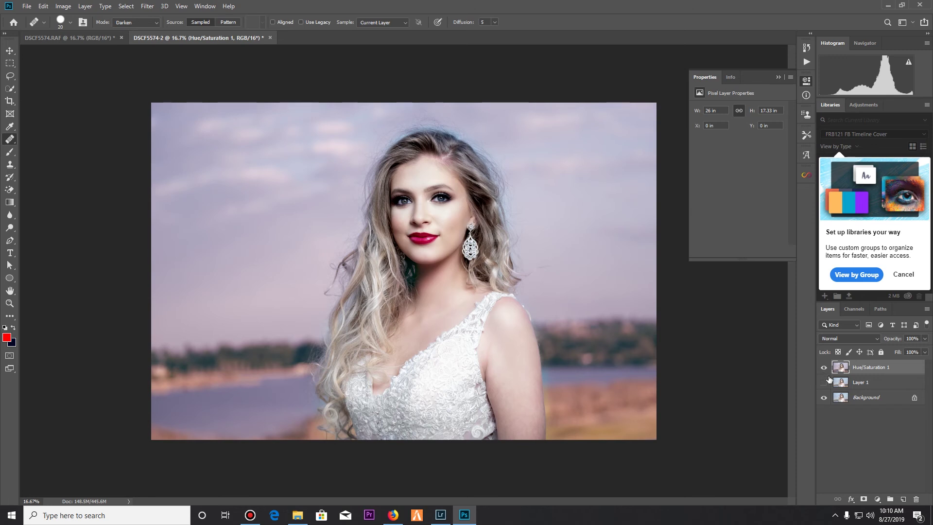
Add a Levels adjustment with the RGB black input at 5 and the black output level at 17
{"action": "left_click", "coordinate": [878, 499]}
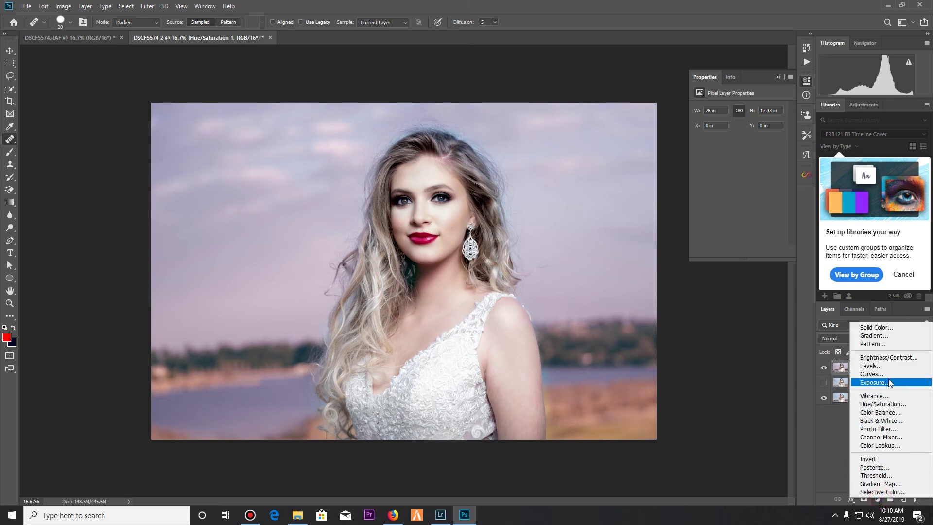
{"action": "left_click", "coordinate": [887, 368]}
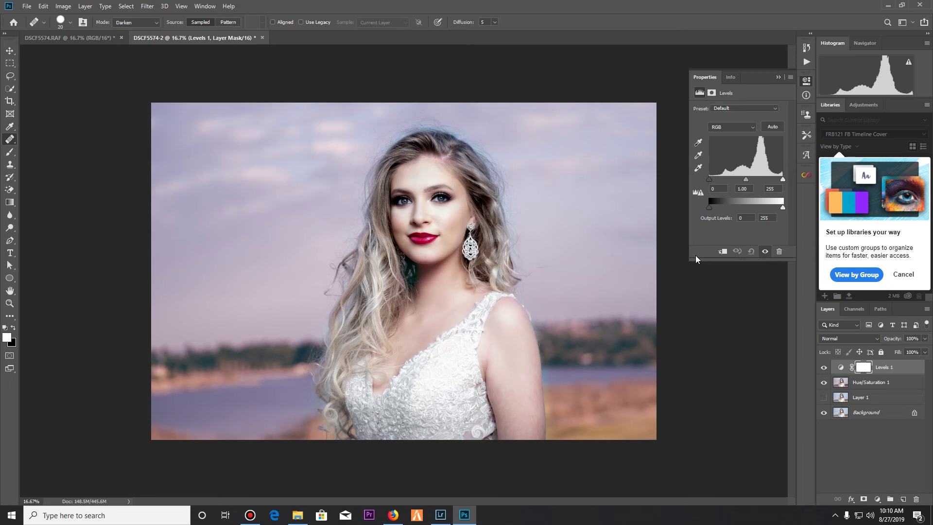
{"action": "left_click_drag", "start_coordinate": [709, 184], "coordinate": [714, 209]}
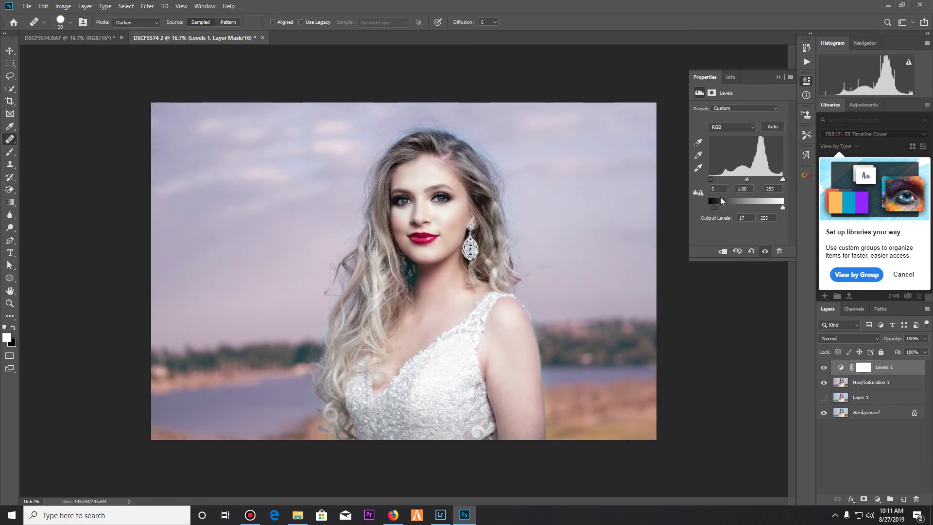
Try output levels of 23 and 242 on the Levels adjustment's Blue channel, and reset them
{"action": "left_click", "coordinate": [733, 128]}
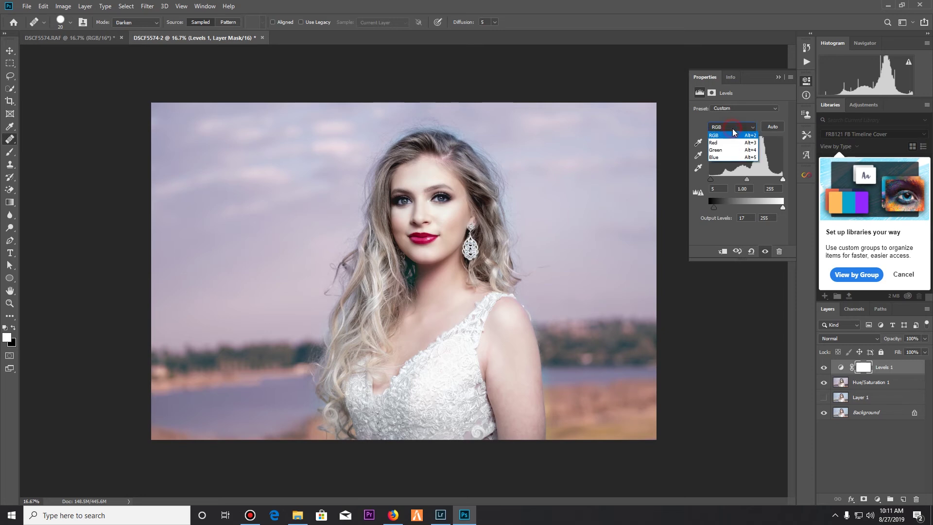
{"action": "left_click", "coordinate": [722, 156]}
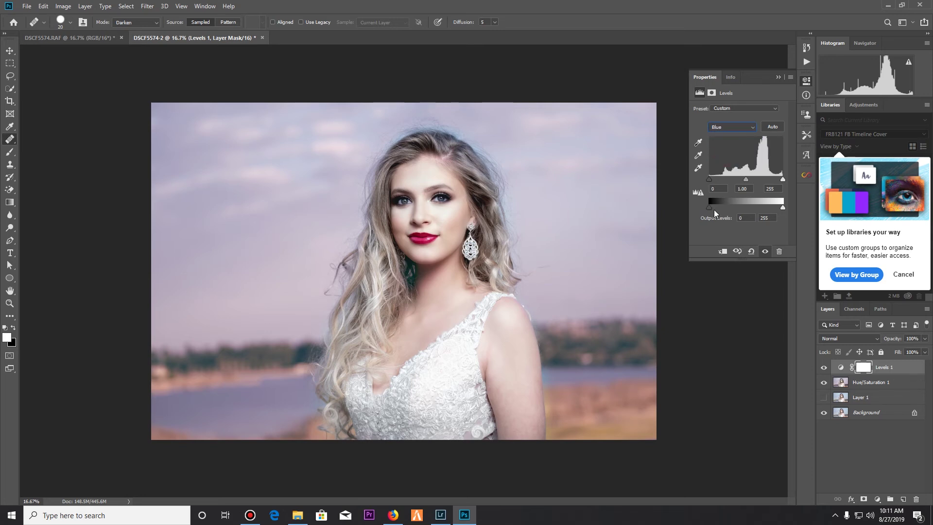
{"action": "mouse_move", "coordinate": [710, 208]}
{"action": "left_mouse_down"}
{"action": "mouse_move", "coordinate": [729, 212]}
{"action": "mouse_move", "coordinate": [716, 210]}
{"action": "left_mouse_up"}
{"action": "left_click_drag", "start_coordinate": [775, 209], "coordinate": [771, 209]}
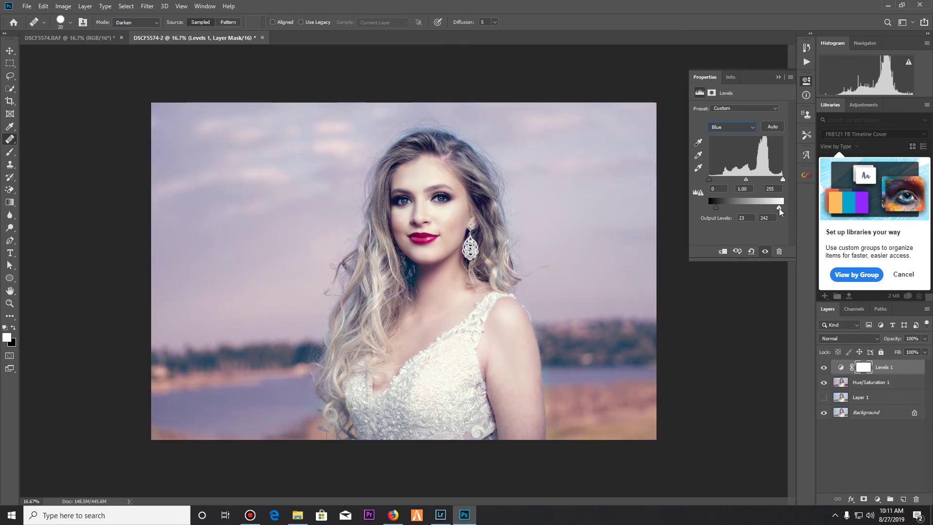
{"action": "left_click_drag", "start_coordinate": [717, 210], "coordinate": [708, 210]}
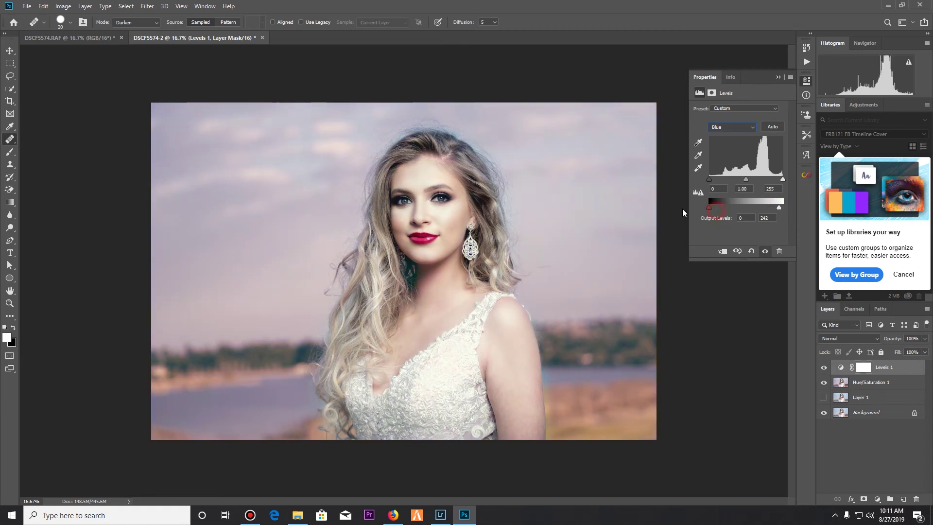
{"action": "left_click_drag", "start_coordinate": [779, 209], "coordinate": [785, 209]}
{"action": "left_click", "coordinate": [739, 128]}
{"action": "left_click", "coordinate": [739, 127]}
{"action": "left_click", "coordinate": [738, 128]}
{"action": "left_click", "coordinate": [721, 136]}
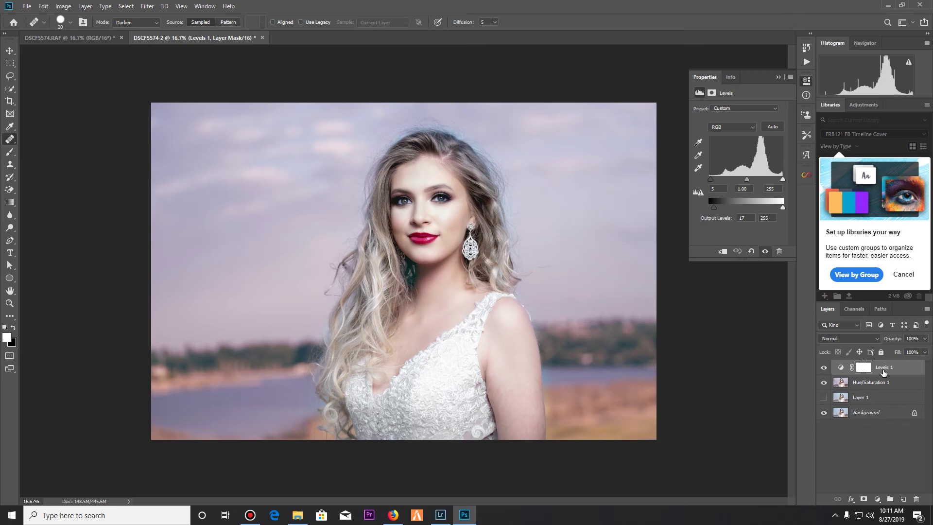
Compare the portrait with and without the Levels 1 adjustment
{"action": "left_click", "coordinate": [823, 368]}
{"action": "left_click", "coordinate": [823, 368]}
{"action": "left_click", "coordinate": [822, 368]}
{"action": "left_click", "coordinate": [823, 369]}
{"action": "left_click", "coordinate": [822, 368]}
{"action": "left_click", "coordinate": [822, 368]}
{"action": "left_click", "coordinate": [823, 367]}
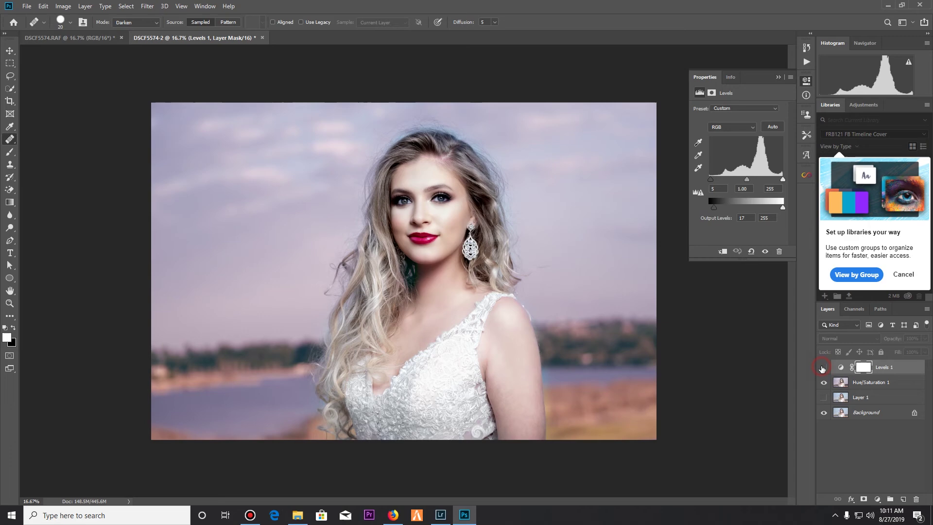
Make the Levels 1 adjustment visible and merge it with the Hue/Saturation 1 layer
{"action": "left_click", "coordinate": [880, 384], "text": "shift"}
{"action": "left_click", "coordinate": [823, 367]}
{"action": "right_click", "coordinate": [857, 384]}
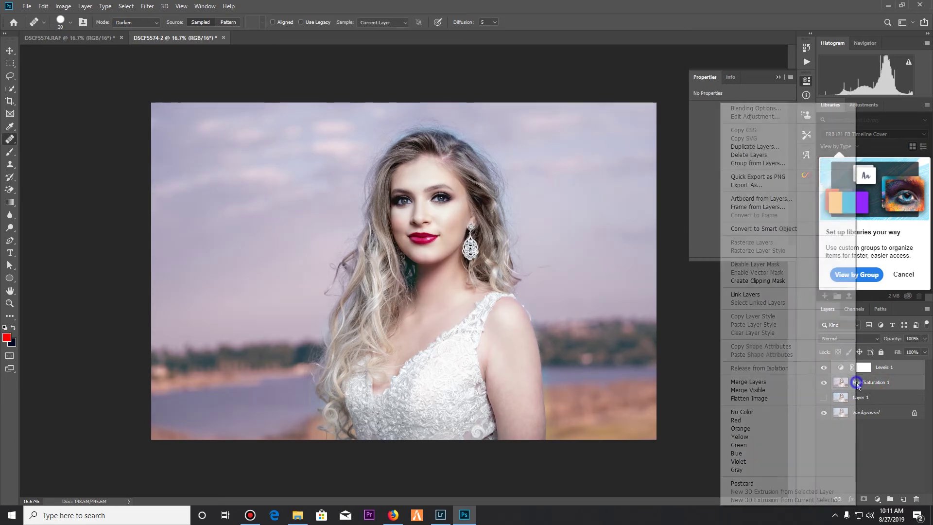
{"action": "left_click", "coordinate": [775, 388]}
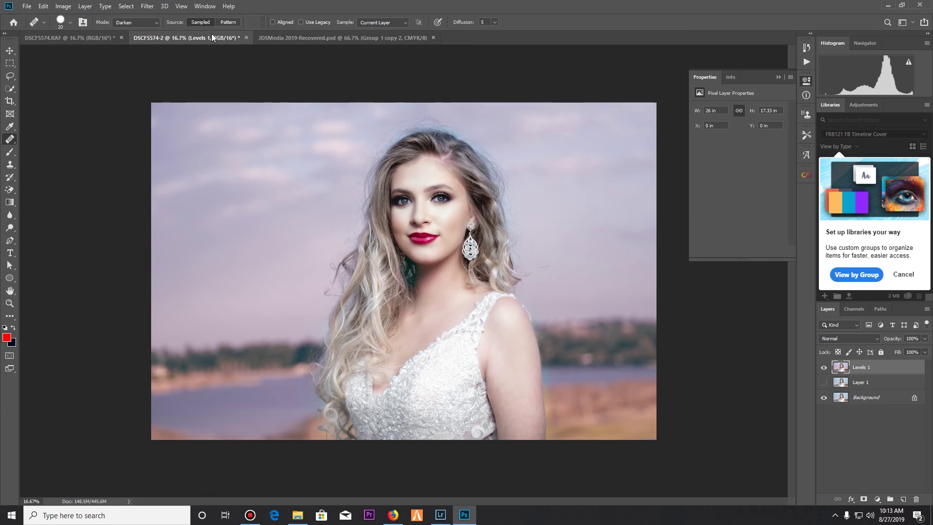
Copy the white JDS Media Solutions logo from JDSMedia 2019-Recovered.psd into the portrait and place it in the sky beside the woman's face
{"action": "left_click", "coordinate": [340, 36]}
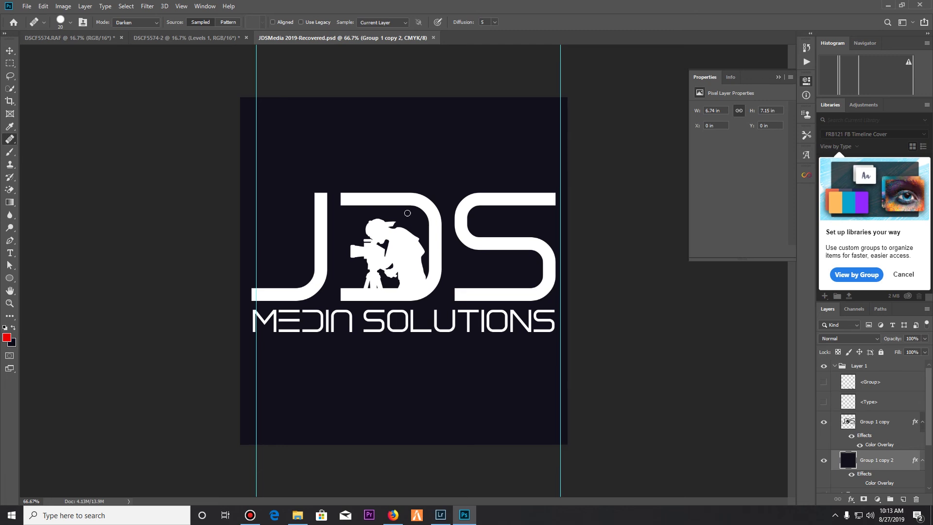
{"action": "key", "text": "v"}
{"action": "mouse_move", "coordinate": [400, 272]}
{"action": "left_mouse_down"}
{"action": "mouse_move", "coordinate": [412, 256]}
{"action": "mouse_move", "coordinate": [398, 82]}
{"action": "mouse_move", "coordinate": [243, 38]}
{"action": "mouse_move", "coordinate": [208, 41]}
{"action": "mouse_move", "coordinate": [231, 196]}
{"action": "mouse_move", "coordinate": [228, 336]}
{"action": "left_mouse_up"}
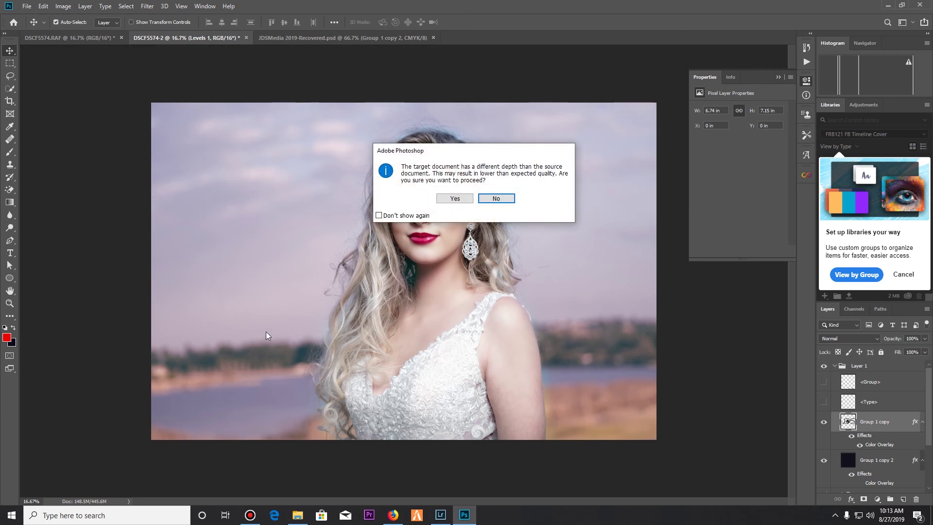
{"action": "left_click", "coordinate": [443, 198]}
{"action": "left_click_drag", "start_coordinate": [221, 327], "coordinate": [255, 211]}
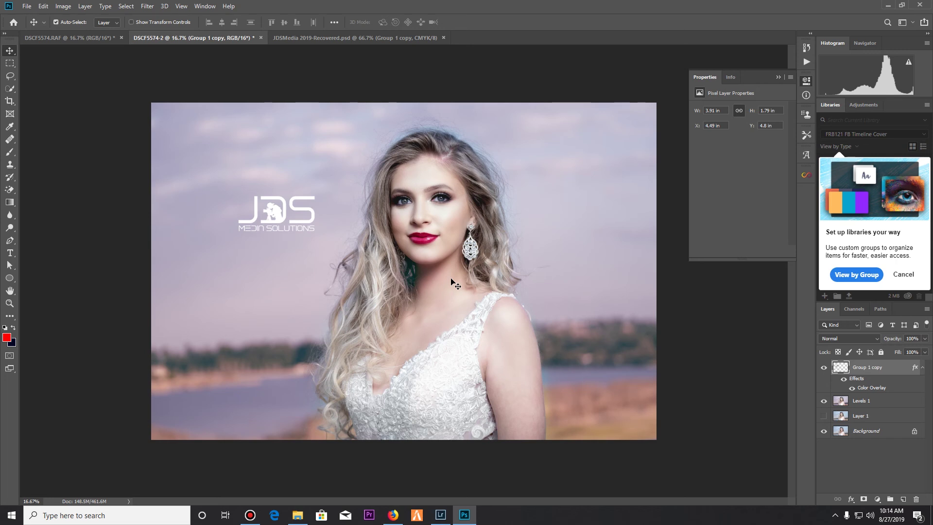
Move the JDS logo to the portrait's lower-right corner and scale it down to about 37%
{"action": "left_click_drag", "start_coordinate": [272, 214], "coordinate": [616, 419]}
{"action": "key", "text": "ctrl+t"}
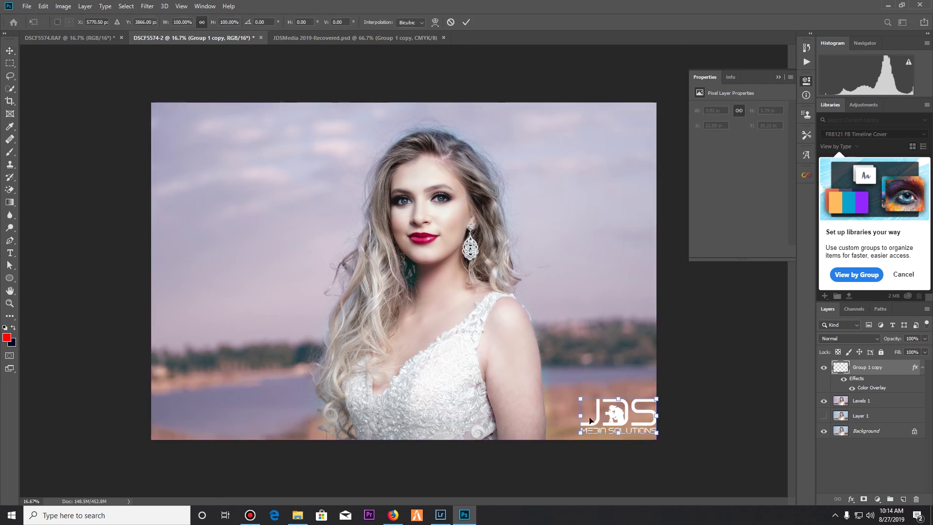
{"action": "left_click_drag", "start_coordinate": [581, 399], "coordinate": [649, 436]}
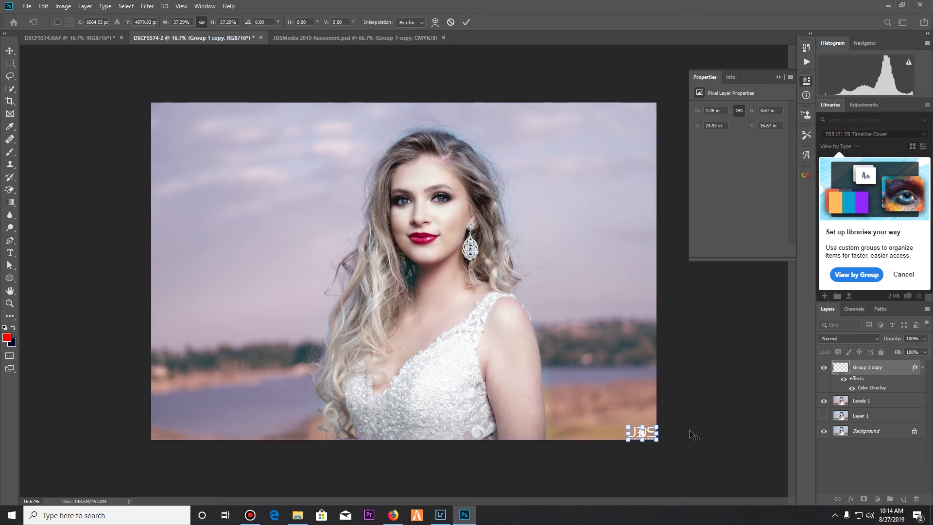
{"action": "key", "text": "Return"}
Nudge the small logo slightly up and left, away from the photo's corner edges
{"action": "key", "text": "Up"}
{"action": "key", "text": "Up"}
{"action": "key", "text": "Up"}
{"action": "key", "text": "Left"}
{"action": "key", "text": "Left"}
{"action": "key", "text": "Left"}
{"action": "key", "text": "Left"}
{"action": "key", "text": "Left"}
{"action": "key", "text": "Left"}
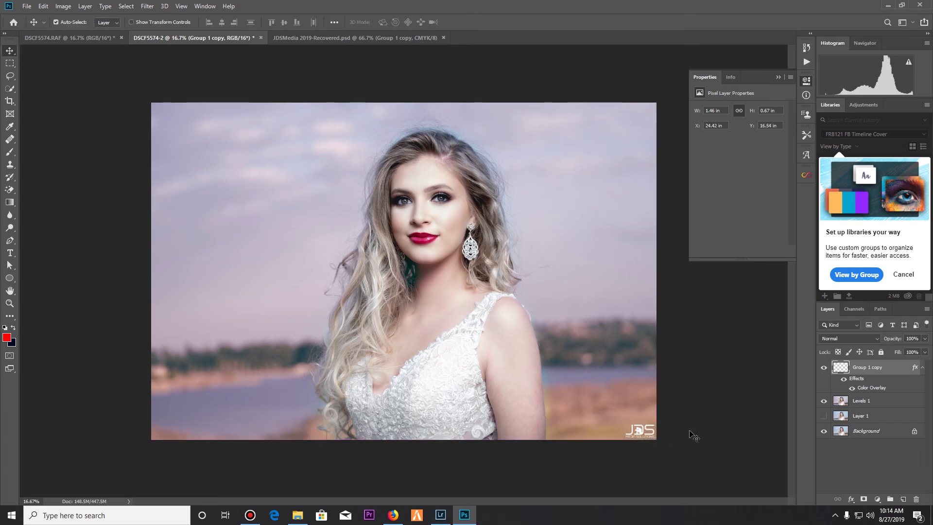
{"action": "key", "text": "Right"}
{"action": "key", "text": "Up"}
Set the logo layer's opacity to 50%
{"action": "left_click", "coordinate": [923, 339]}
{"action": "left_click_drag", "start_coordinate": [905, 351], "coordinate": [904, 351]}
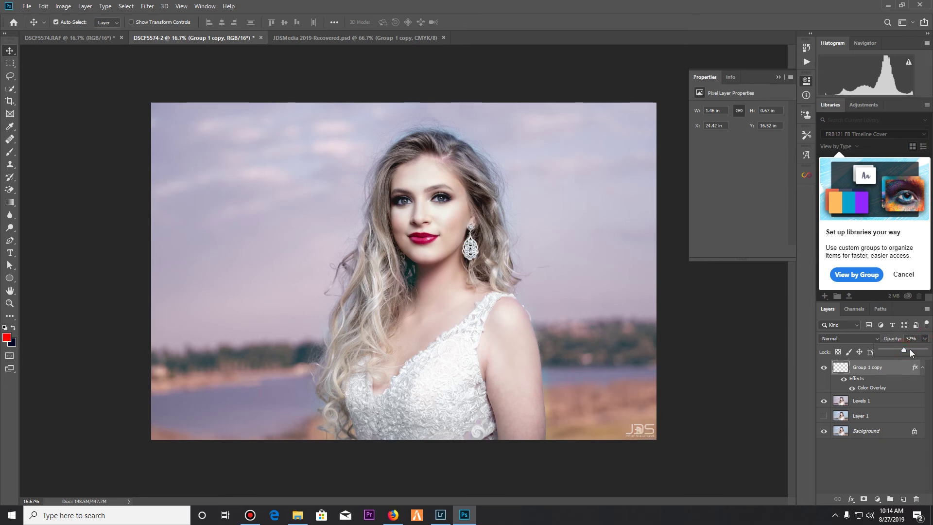
{"action": "left_click", "coordinate": [910, 339]}
{"action": "type", "text": "50"}
Start a Save for Web export of the portrait and choose JPEG as its format
{"action": "key", "text": "ctrl"}
{"action": "key", "text": "ctrl+alt+shift+s"}
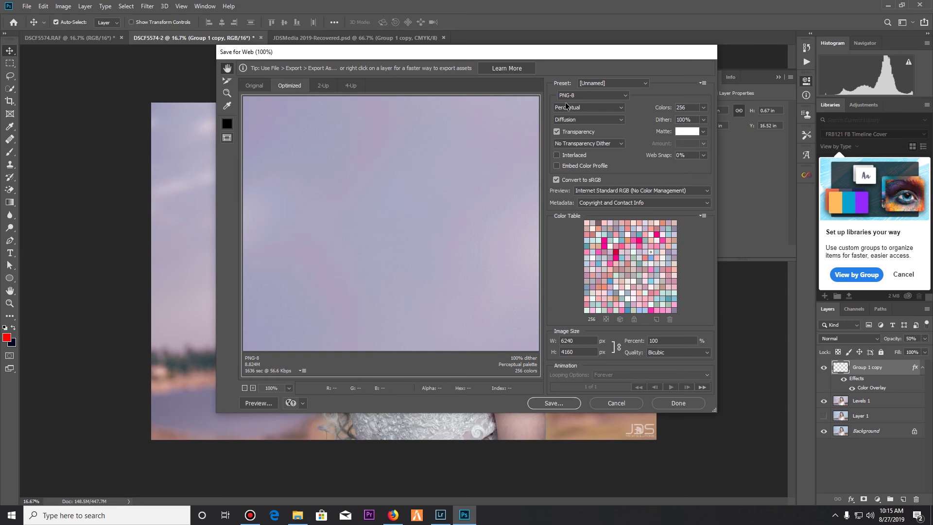
{"action": "left_click", "coordinate": [583, 96]}
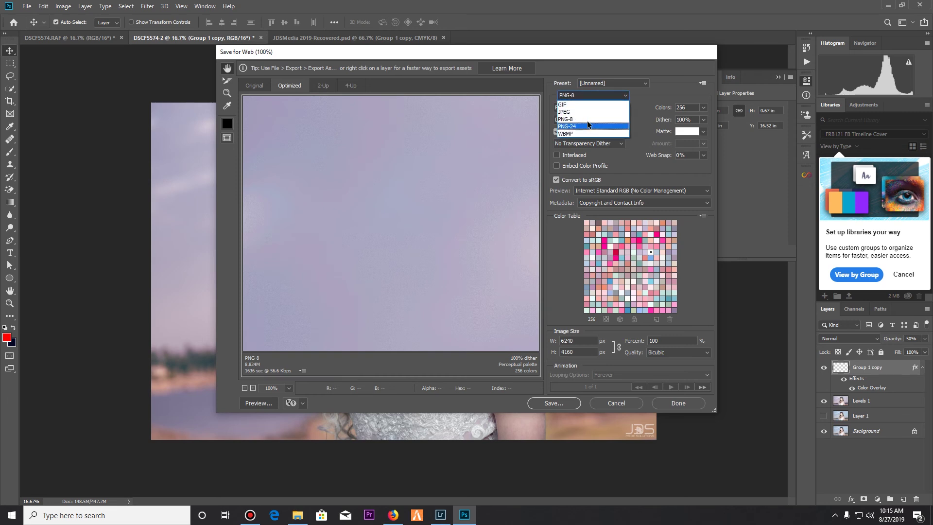
{"action": "left_click", "coordinate": [585, 112]}
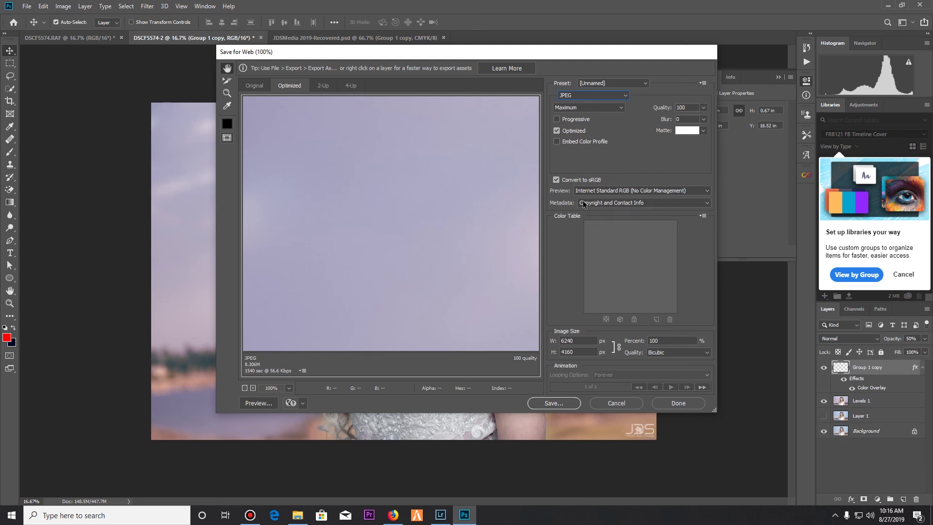
Try the Monitor Color preview for the export, and switch back to Internet Standard RGB (No Color Management)
{"action": "left_click", "coordinate": [630, 193]}
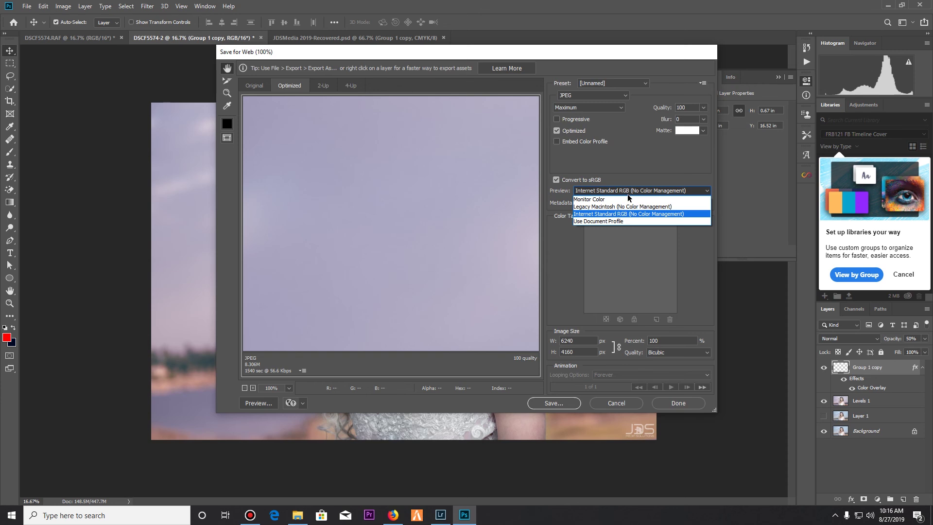
{"action": "left_click", "coordinate": [601, 199]}
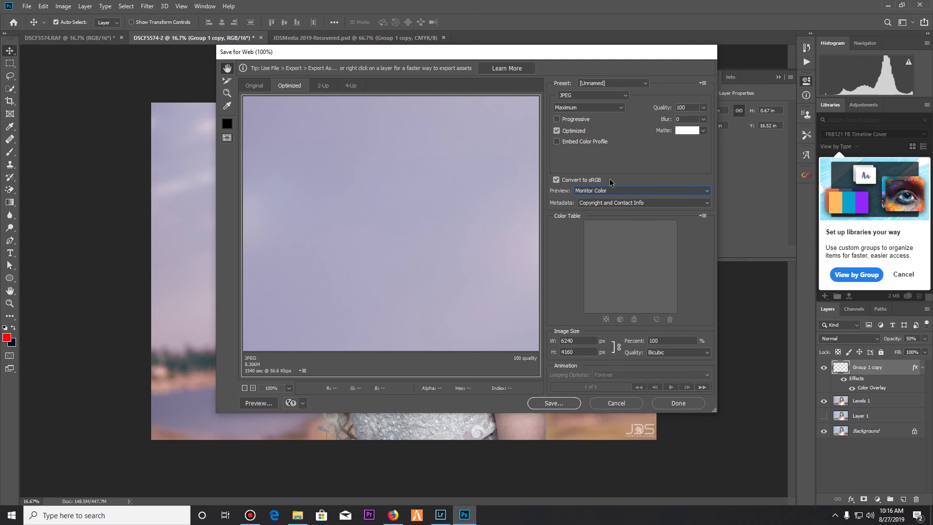
{"action": "left_click", "coordinate": [603, 190]}
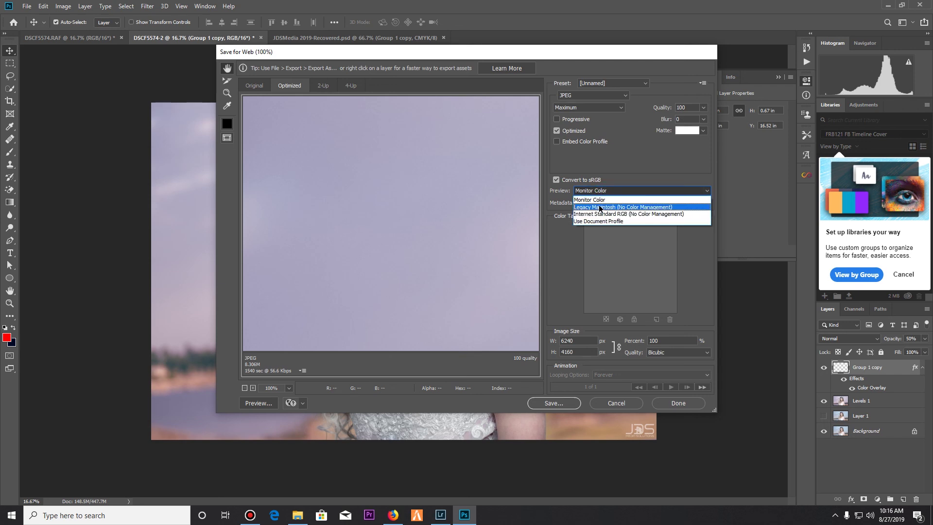
{"action": "left_click", "coordinate": [609, 215]}
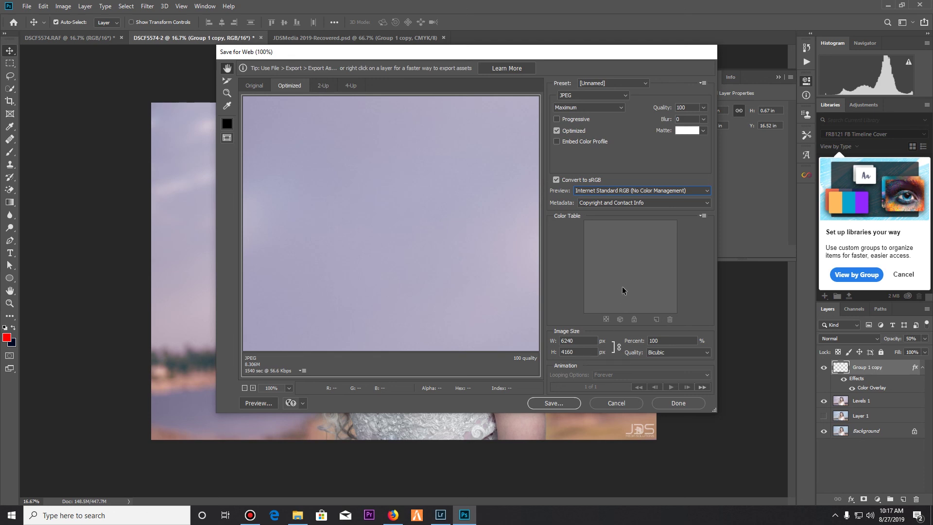
Set the export width to 2048 px, check the woman's face in the preview, and start saving the file
{"action": "left_click", "coordinate": [585, 341]}
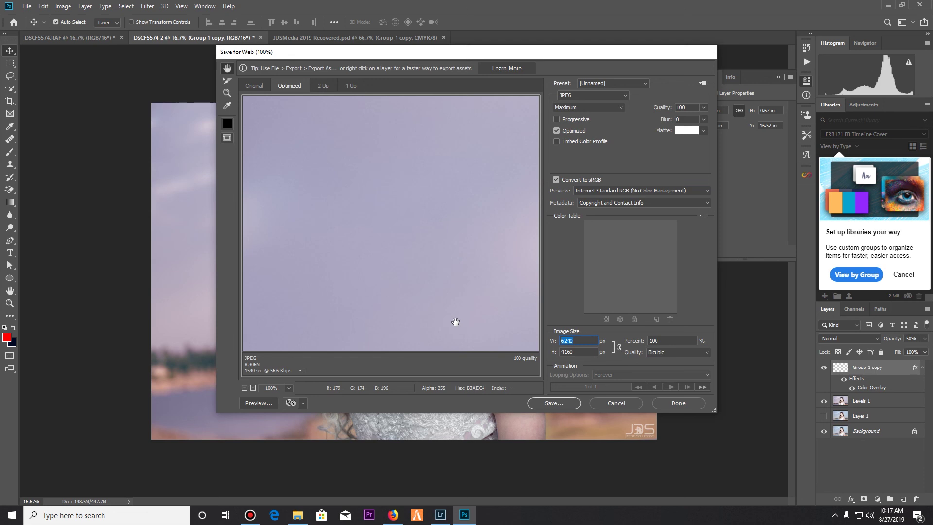
{"action": "type", "text": "2048"}
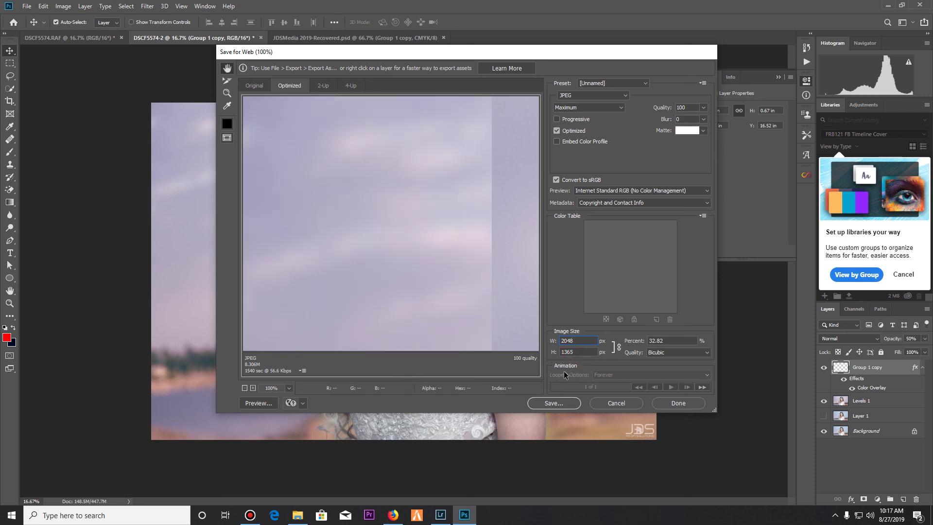
{"action": "left_click_drag", "start_coordinate": [471, 316], "coordinate": [349, 293]}
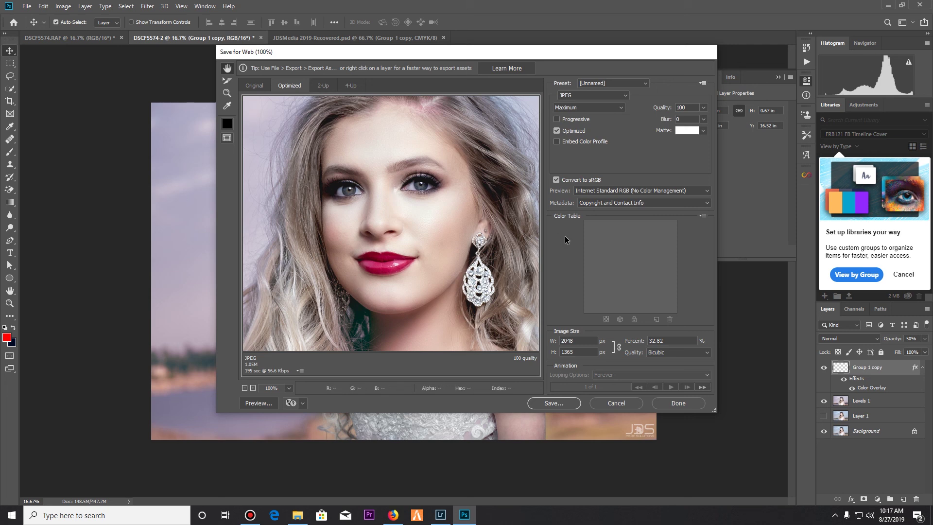
{"action": "left_click", "coordinate": [554, 403]}
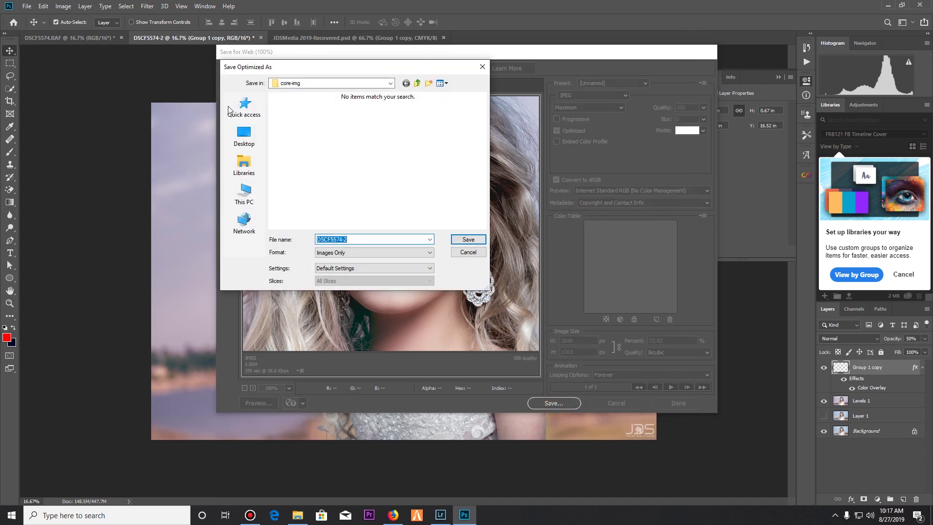
{"action": "left_click", "coordinate": [244, 190]}
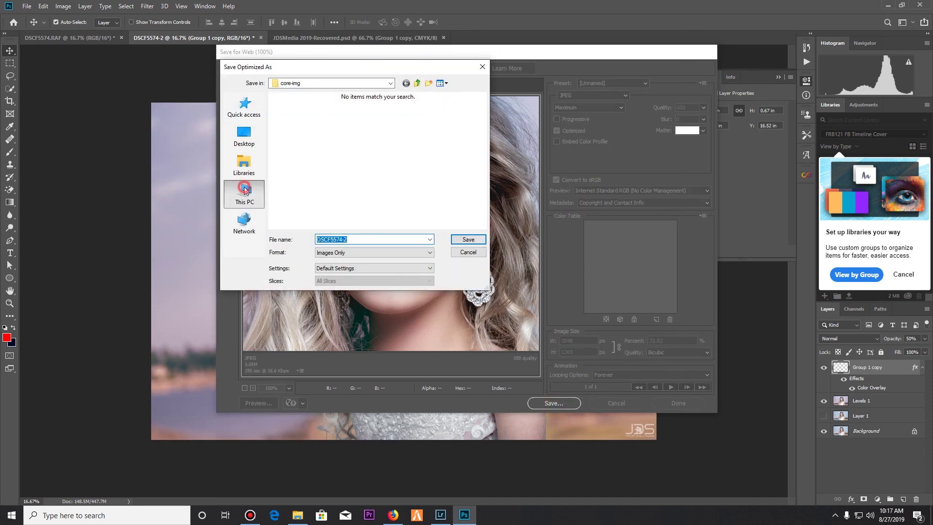
{"action": "left_click", "coordinate": [315, 168]}
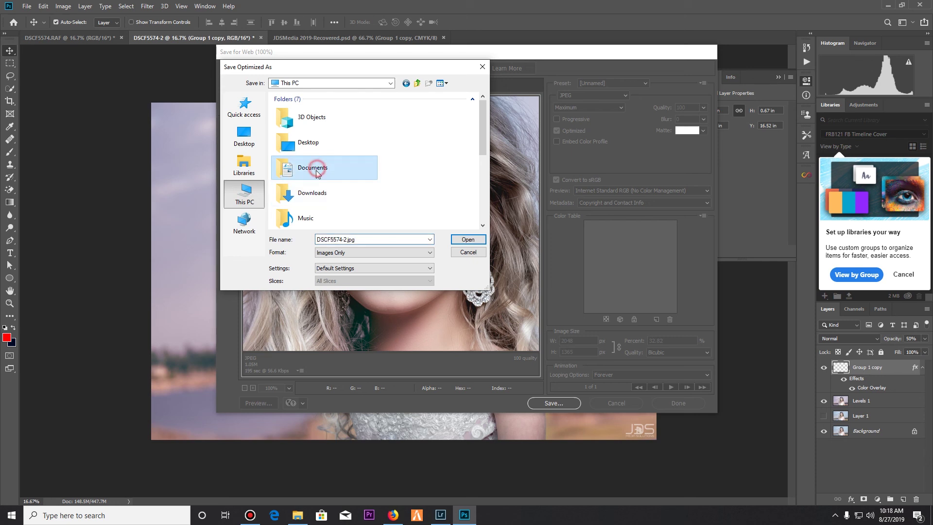
{"action": "double_click", "coordinate": [319, 169]}
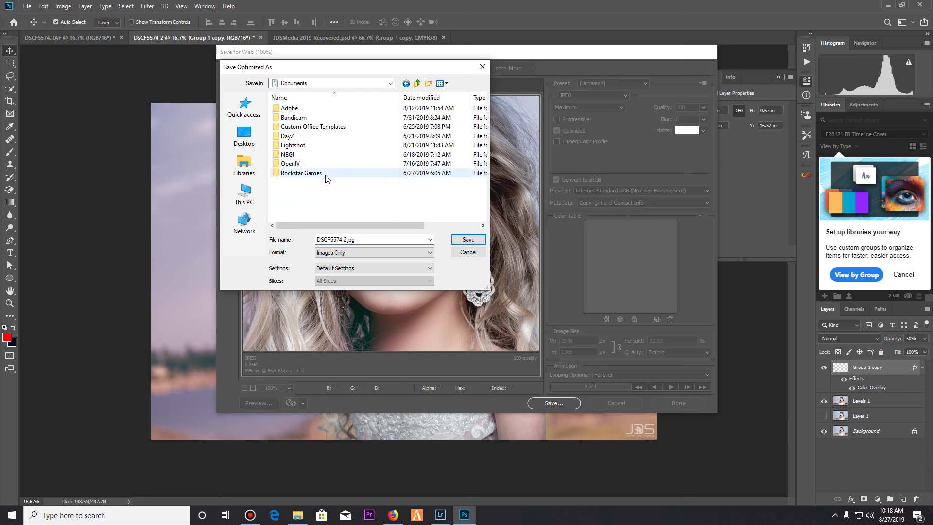
{"action": "left_click", "coordinate": [244, 165]}
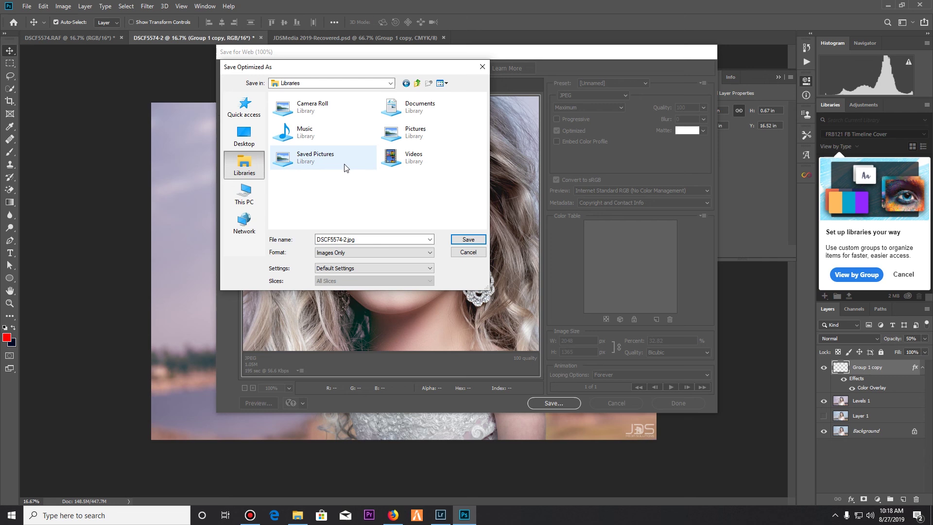
{"action": "left_click", "coordinate": [320, 158]}
{"action": "left_click", "coordinate": [422, 131]}
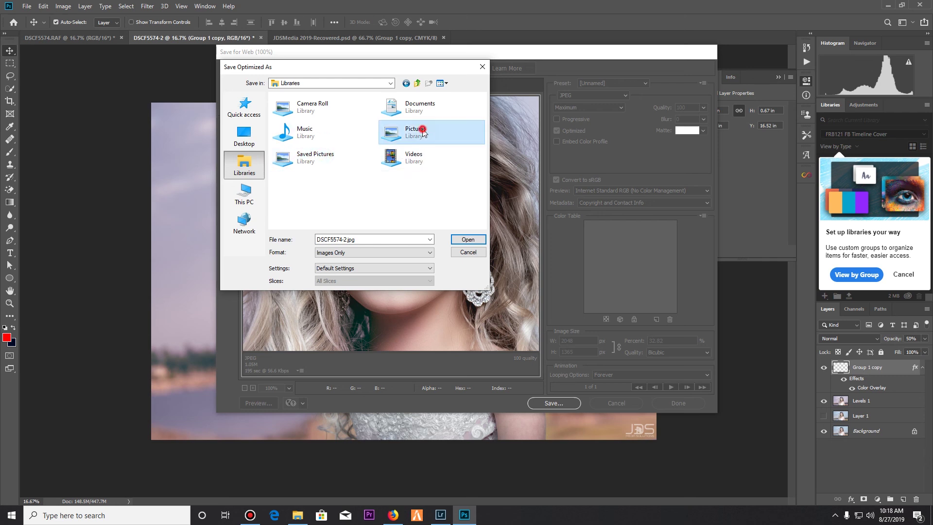
{"action": "double_click", "coordinate": [422, 130]}
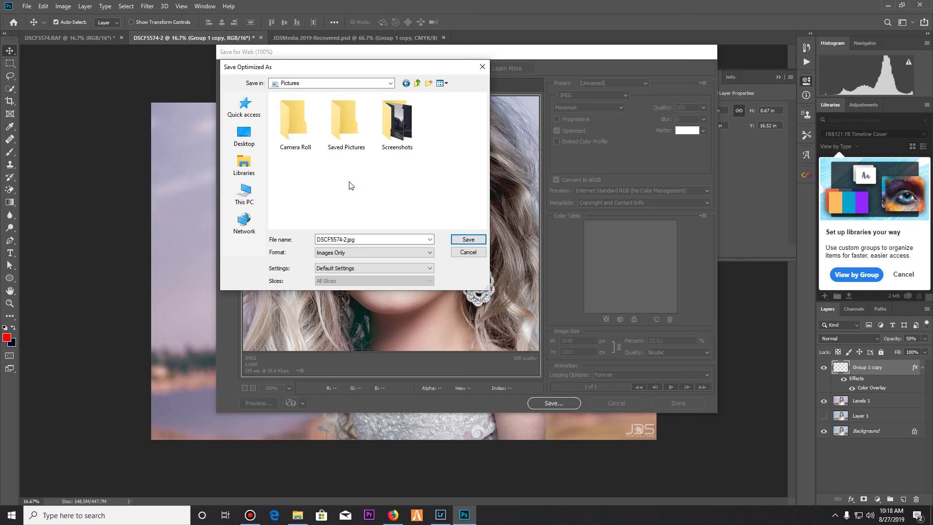
Browse the Pictures (D:) drive to the portrait shoot's folder under #Pictures as the save location
{"action": "left_click", "coordinate": [244, 134]}
{"action": "scroll", "coordinate": [328, 160], "scroll_direction": "down", "scroll_amount": 3}
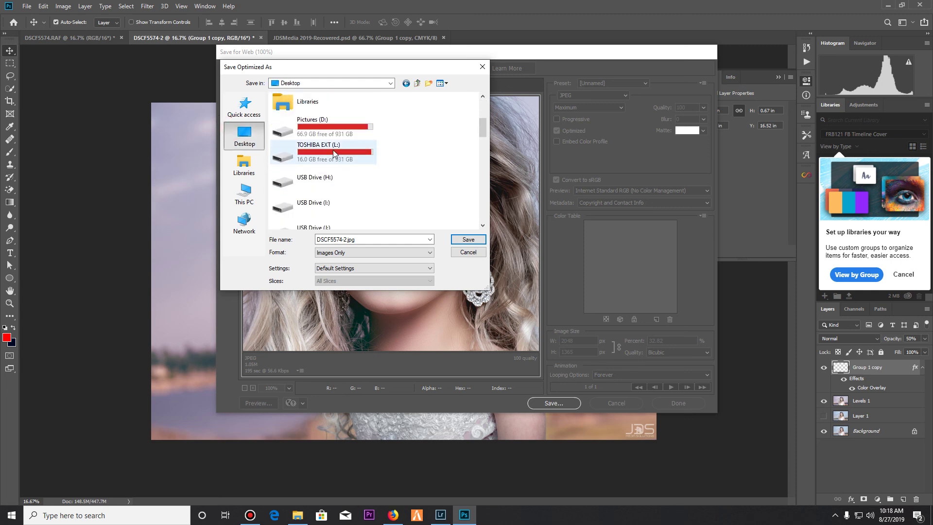
{"action": "double_click", "coordinate": [304, 127]}
{"action": "double_click", "coordinate": [305, 112]}
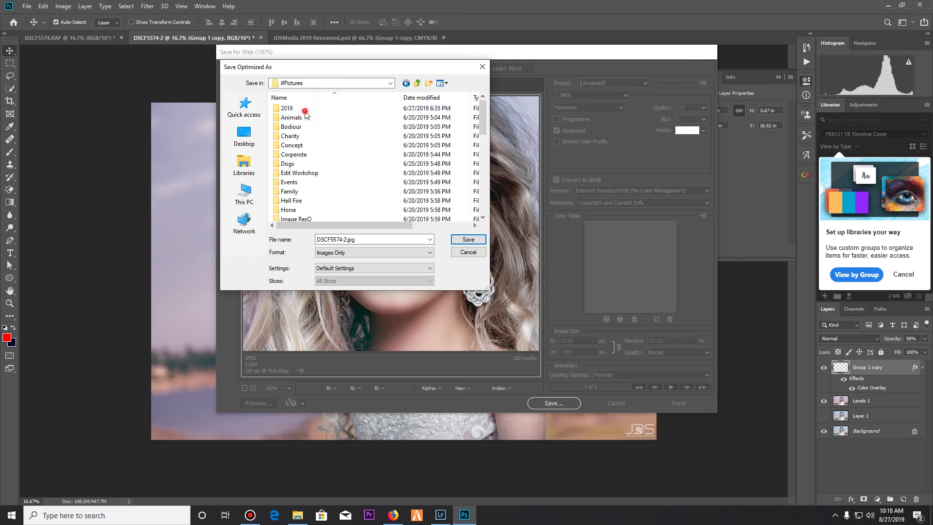
{"action": "double_click", "coordinate": [306, 111]}
{"action": "double_click", "coordinate": [306, 108]}
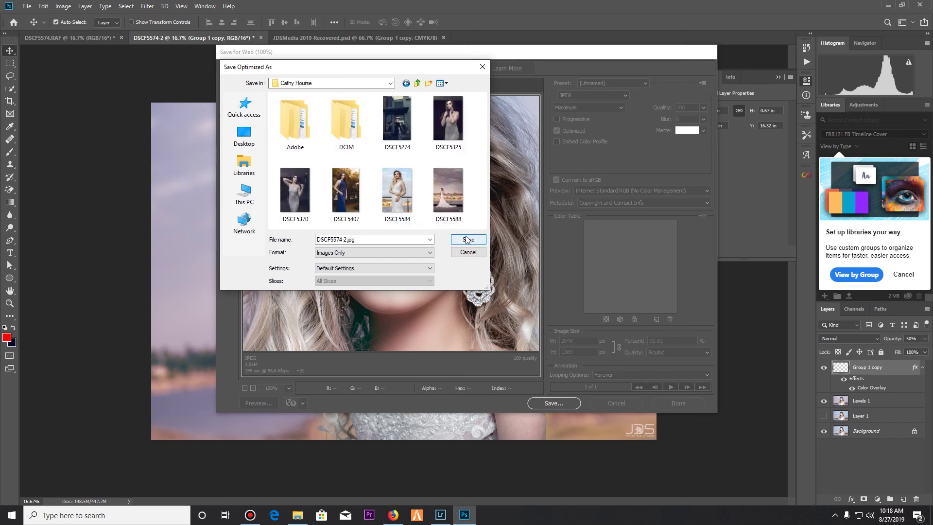
Create a folder named Tutorial inside the shoot's folder and open it
{"action": "right_click", "coordinate": [368, 158]}
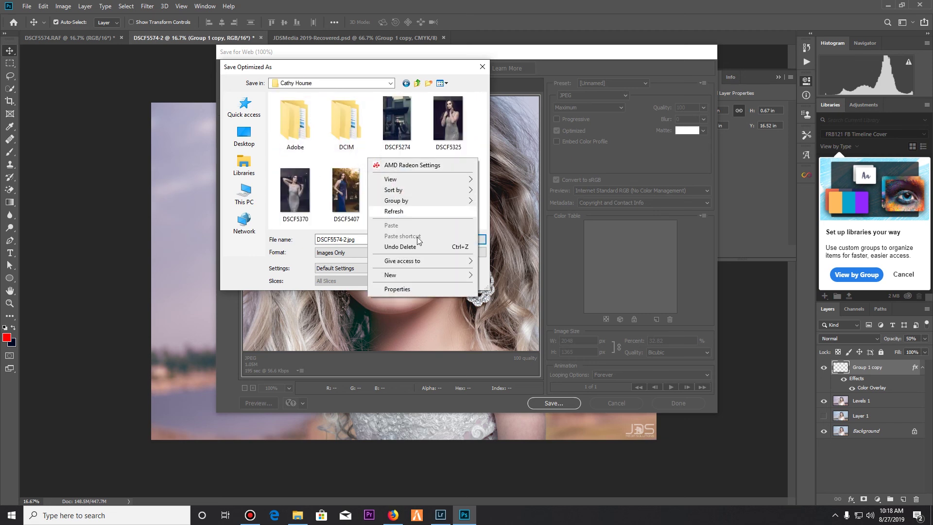
{"action": "mouse_move", "coordinate": [452, 277]}
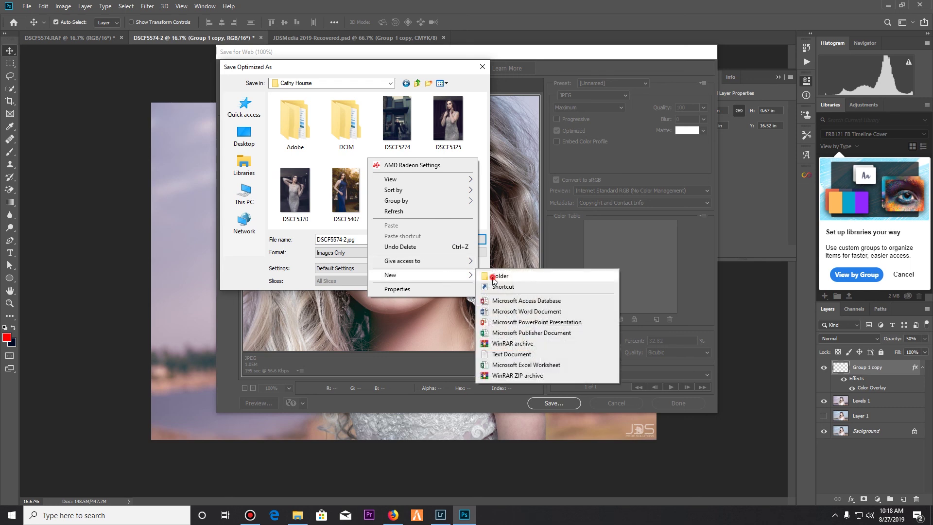
{"action": "left_click", "coordinate": [493, 277]}
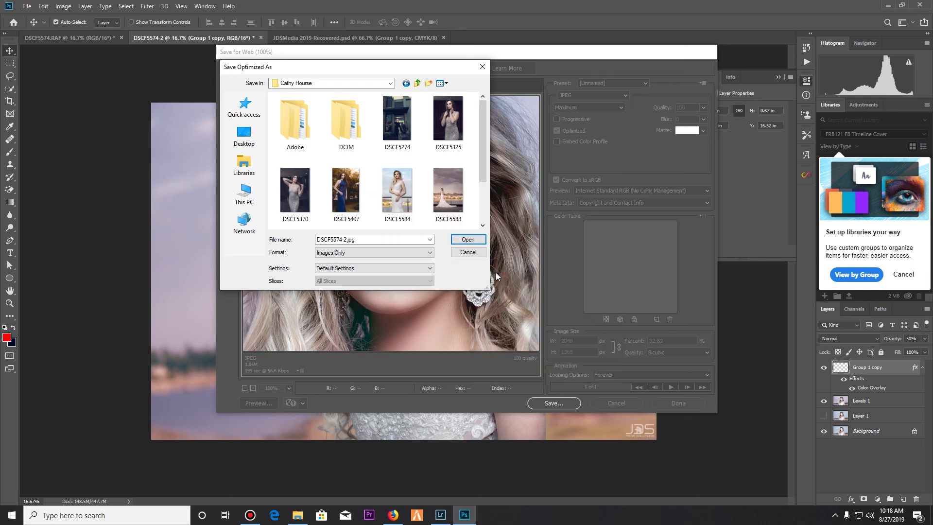
{"action": "scroll", "coordinate": [425, 191], "scroll_direction": "down", "scroll_amount": 1}
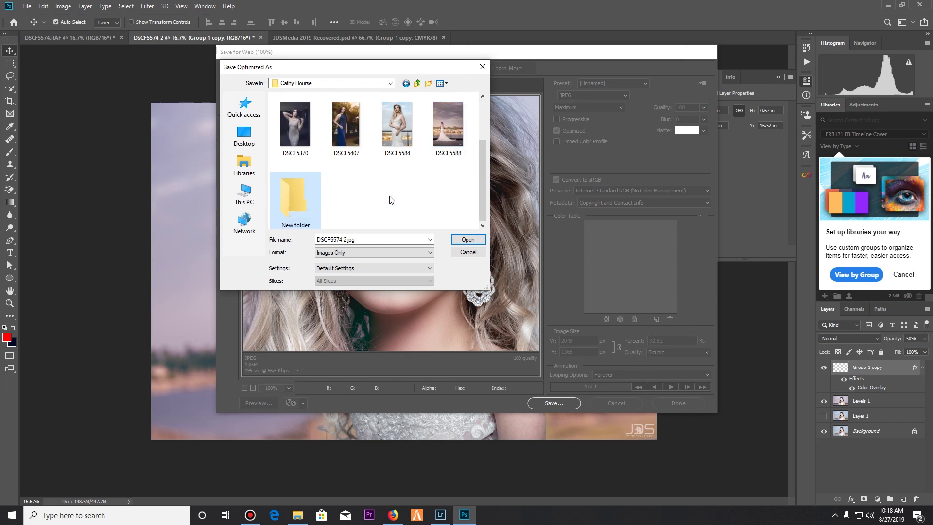
{"action": "left_click", "coordinate": [295, 230]}
{"action": "left_click", "coordinate": [296, 225]}
{"action": "type", "text": "Tutorial"}
{"action": "key", "text": "Return"}
{"action": "double_click", "coordinate": [292, 194]}
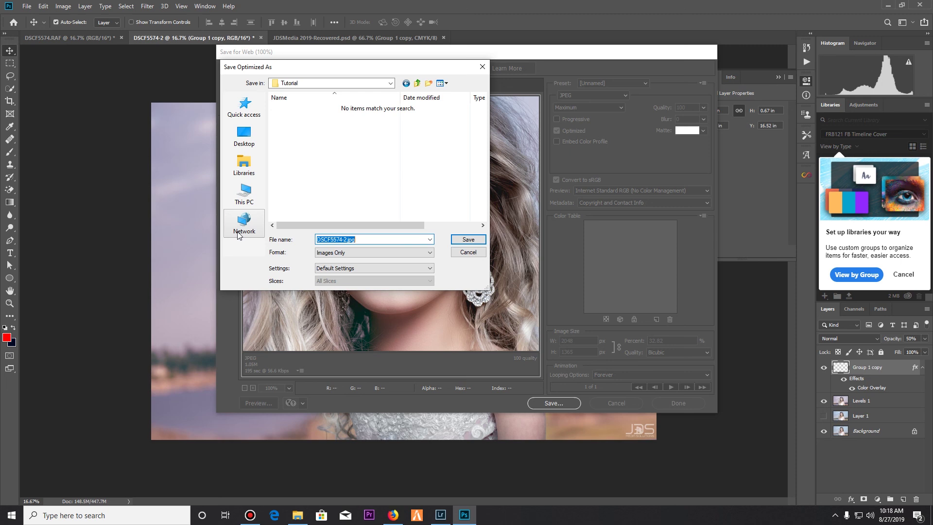
Save the exported JPEG as JDS Media Solutions Beauty Portrait in the Tutorial folder
{"action": "type", "text": "JDS Media Soltuo"}
{"action": "key", "text": "BackSpace"}
{"action": "type", "text": "ions Beauty Portrait"}
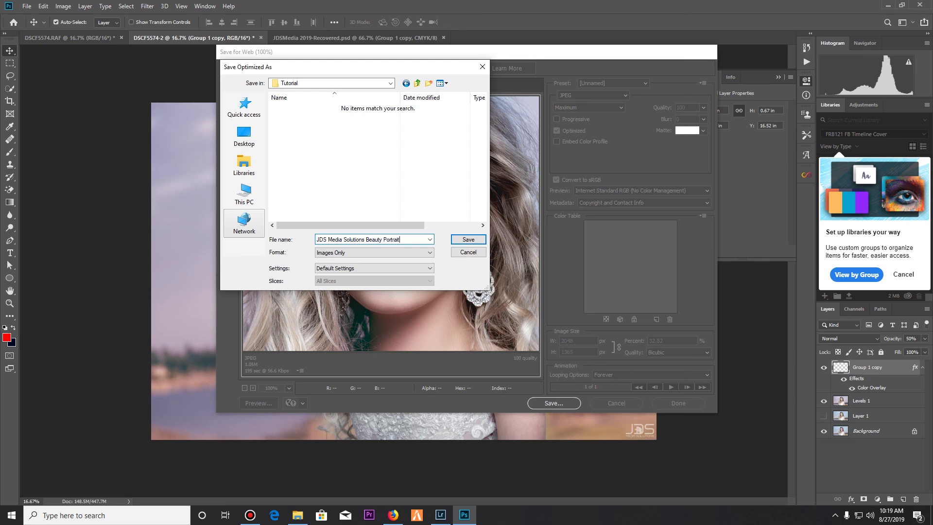
{"action": "key", "text": "Return"}
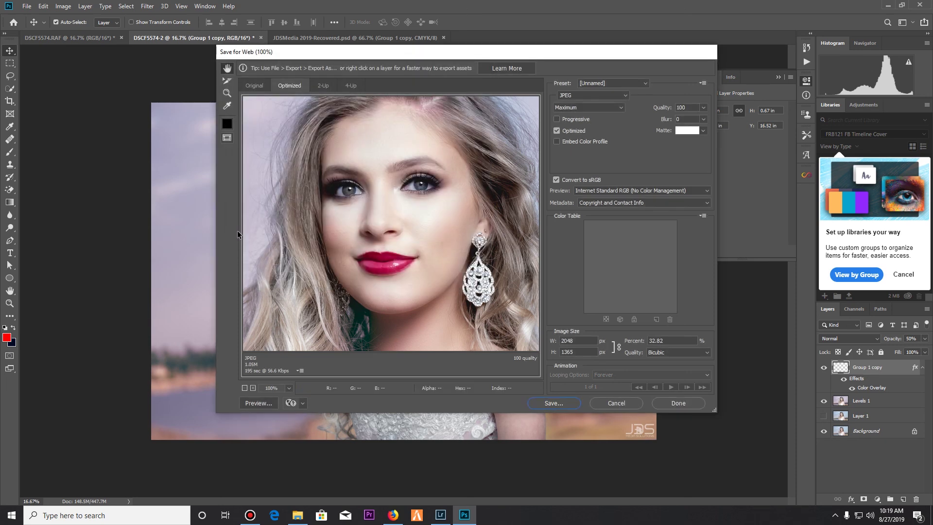